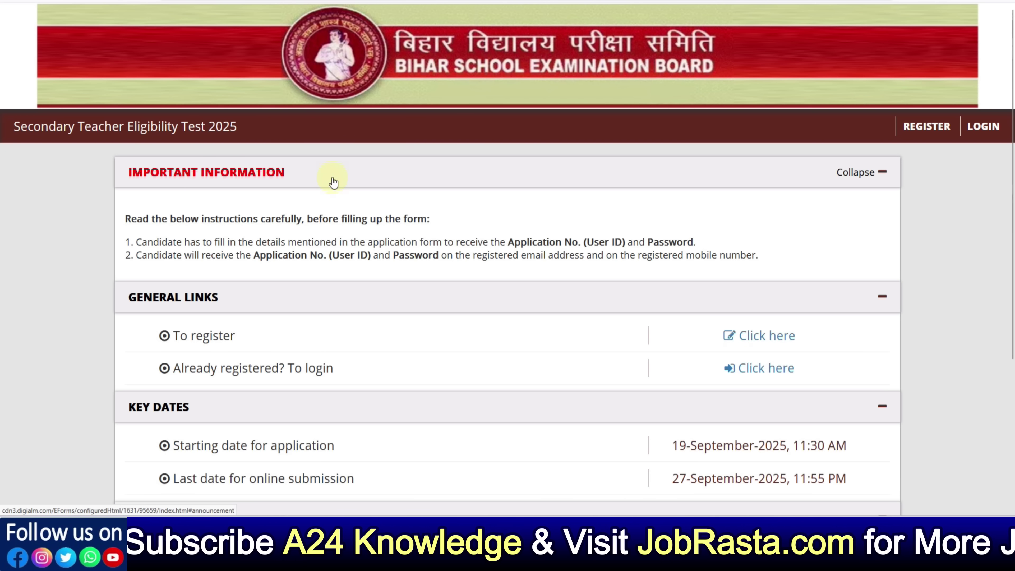
# Open the new registration form, close the browser instructions and accept the privacy notice
pyautogui.scroll(-4, 560, 270)
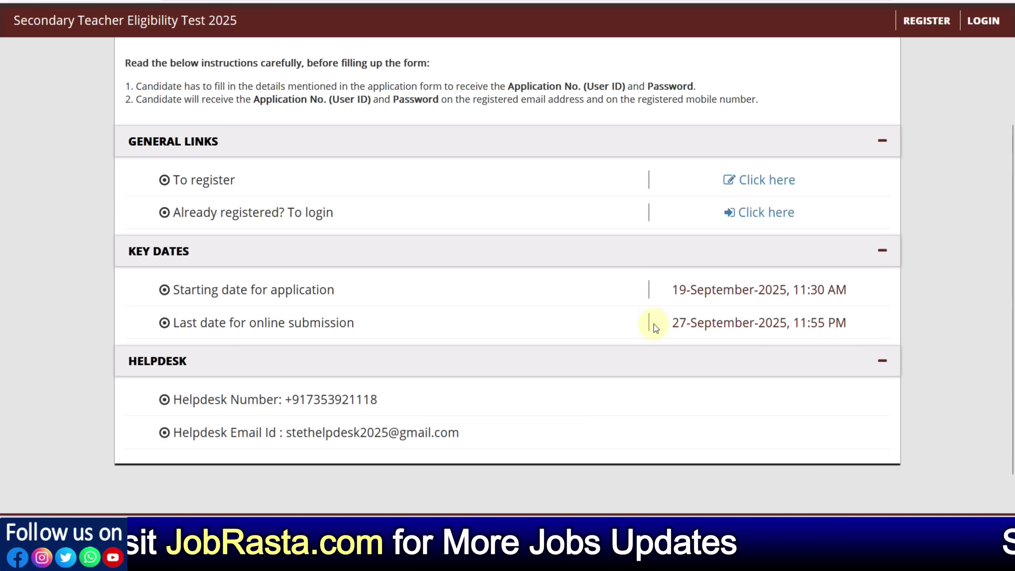
pyautogui.scroll(4, 654, 324)
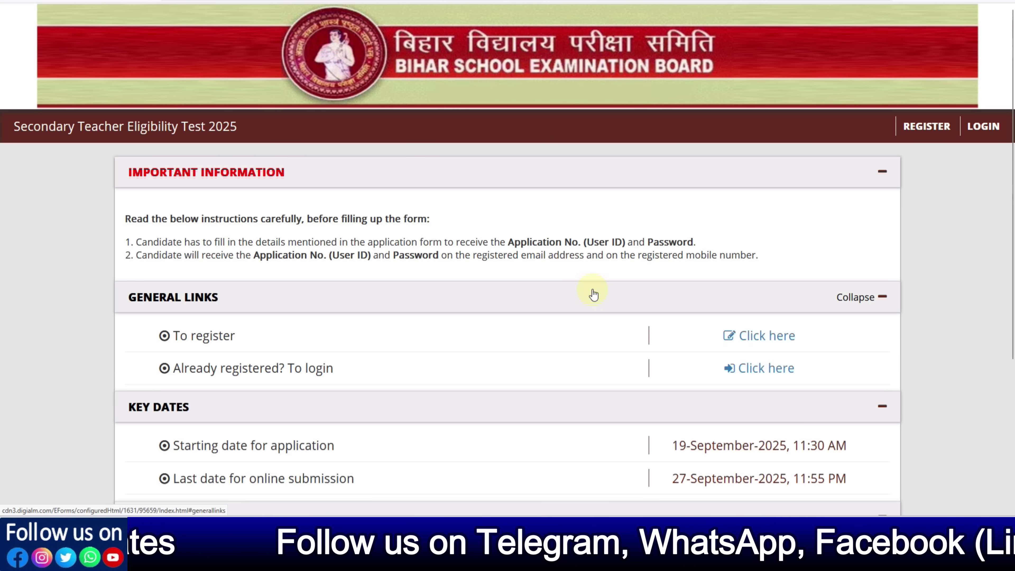
pyautogui.scroll(-4, 593, 294)
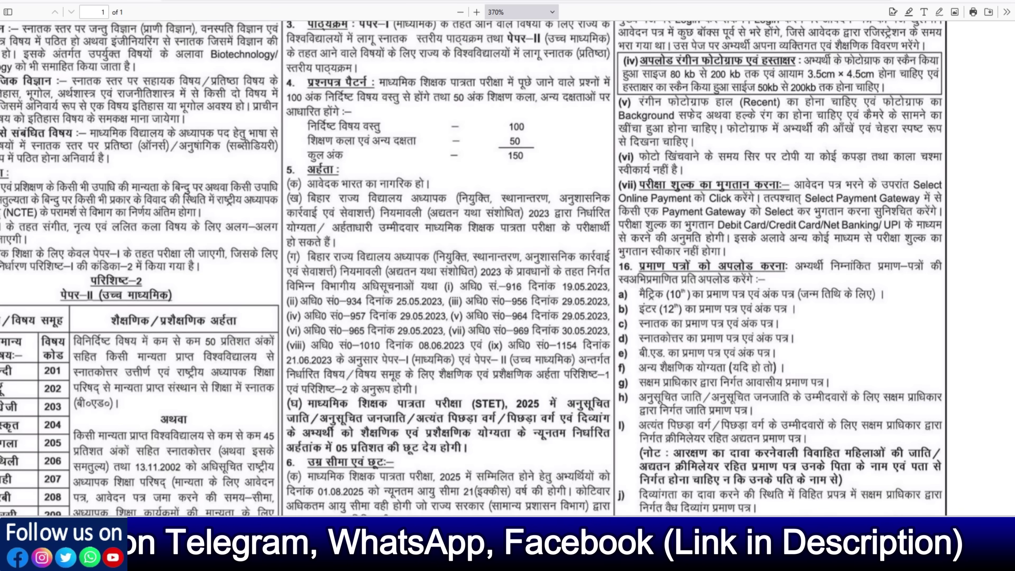
pyautogui.scroll(5, 459, 143)
pyautogui.scroll(-7, 461, 141)
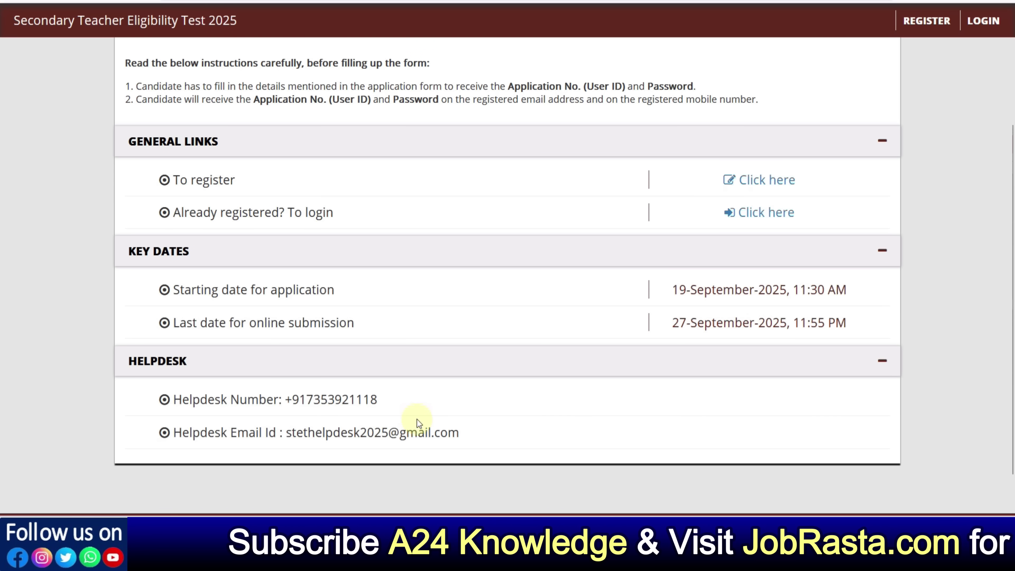
pyautogui.scroll(2, 424, 416)
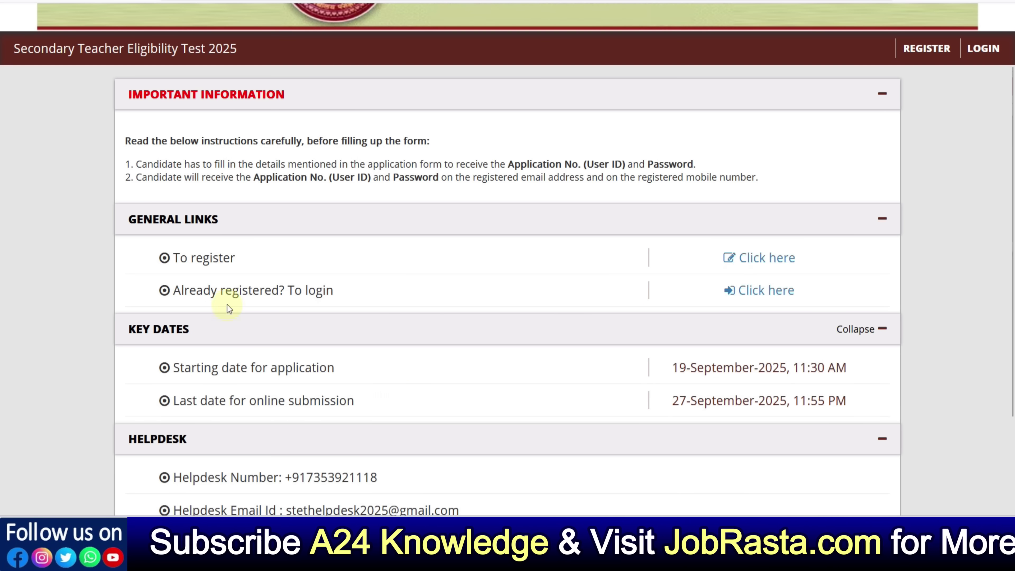
pyautogui.click(774, 261)
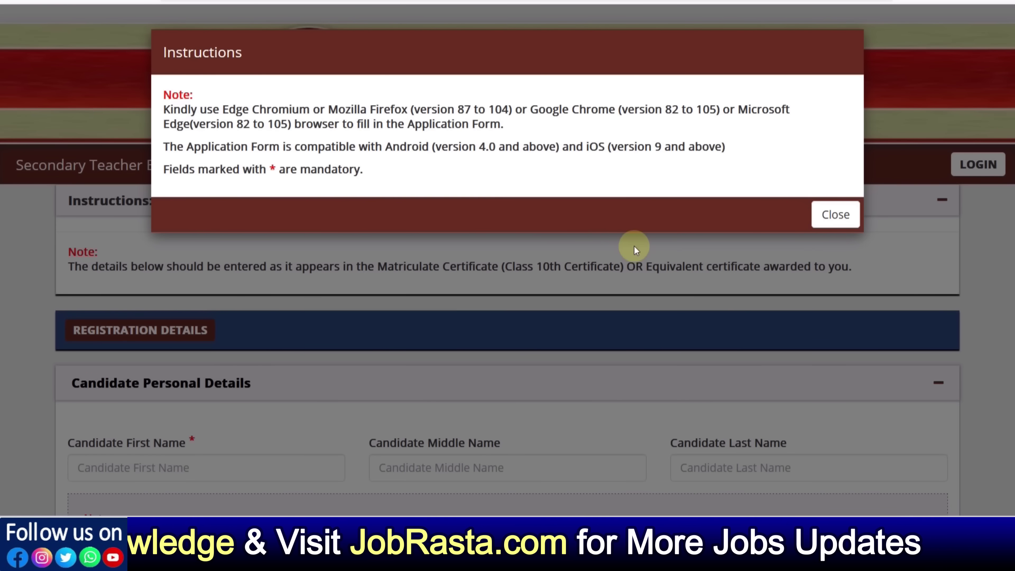
pyautogui.click(832, 216)
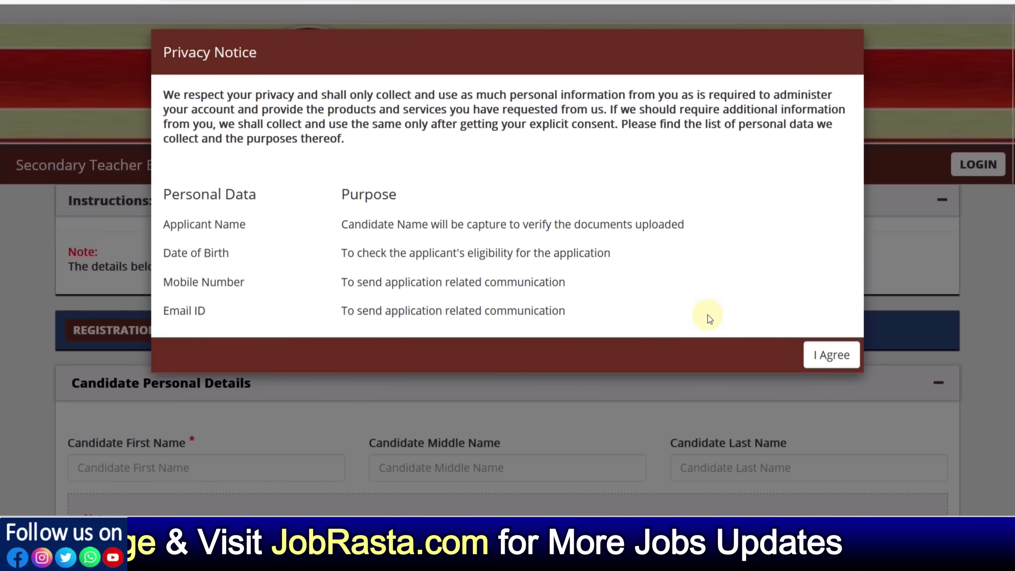
pyautogui.click(820, 356)
# Enter the candidate's first name and last name in the registration form
pyautogui.scroll(-5, 274, 304)
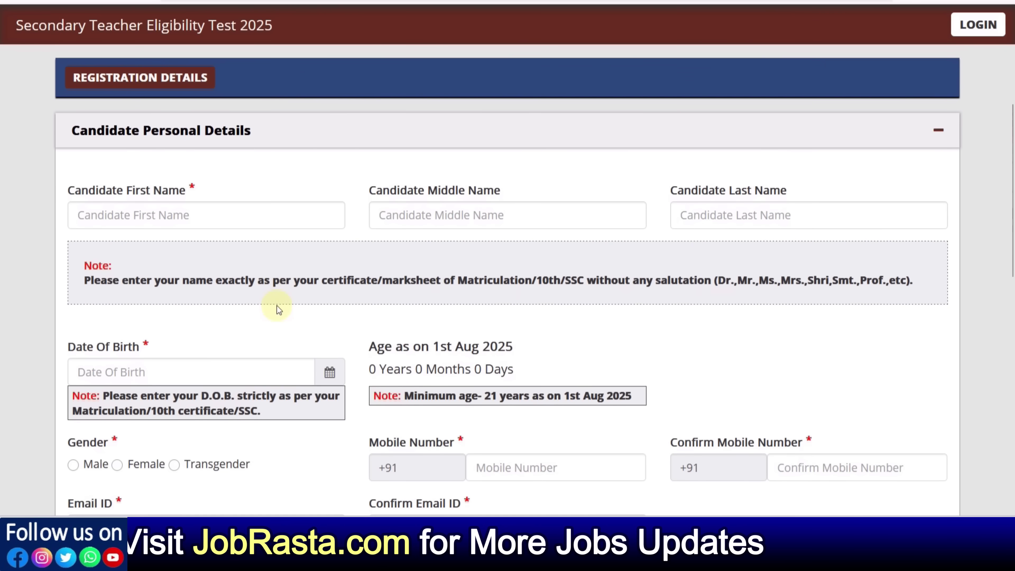
pyautogui.click(162, 218)
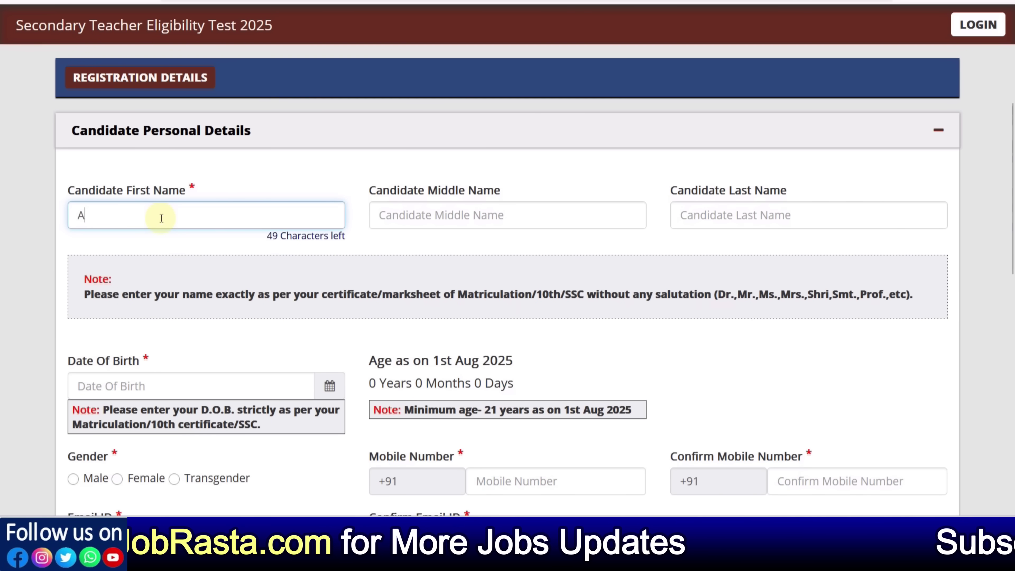
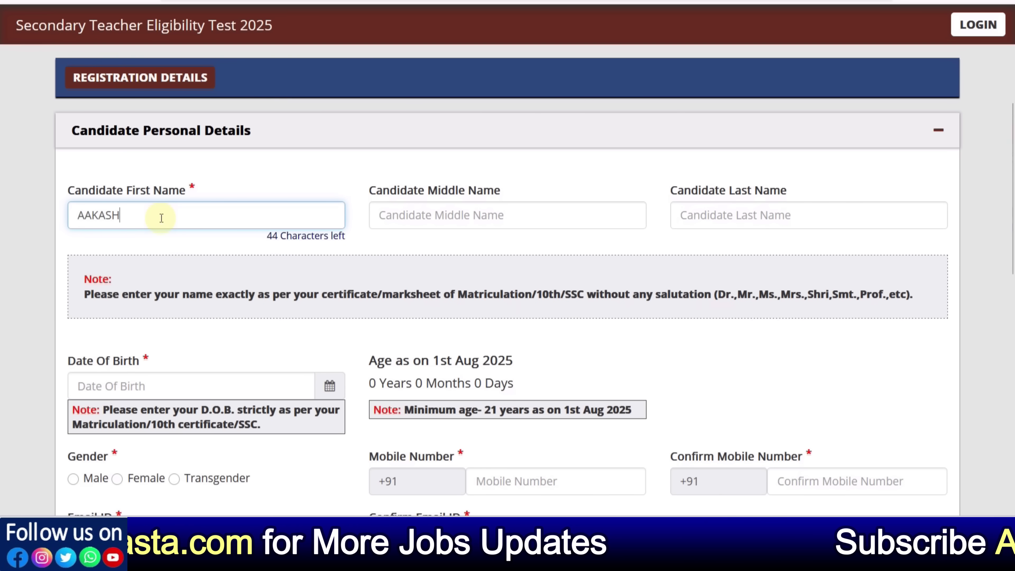
pyautogui.press('Tab')
pyautogui.press('Tab')
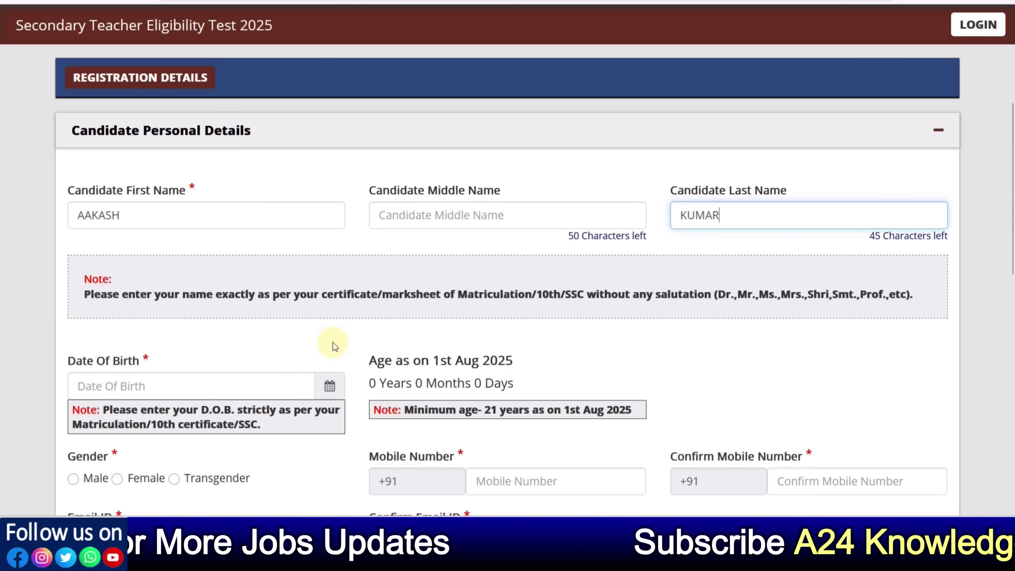
pyautogui.moveTo(420, 298); pyautogui.dragTo(520, 299)
pyautogui.click(556, 311)
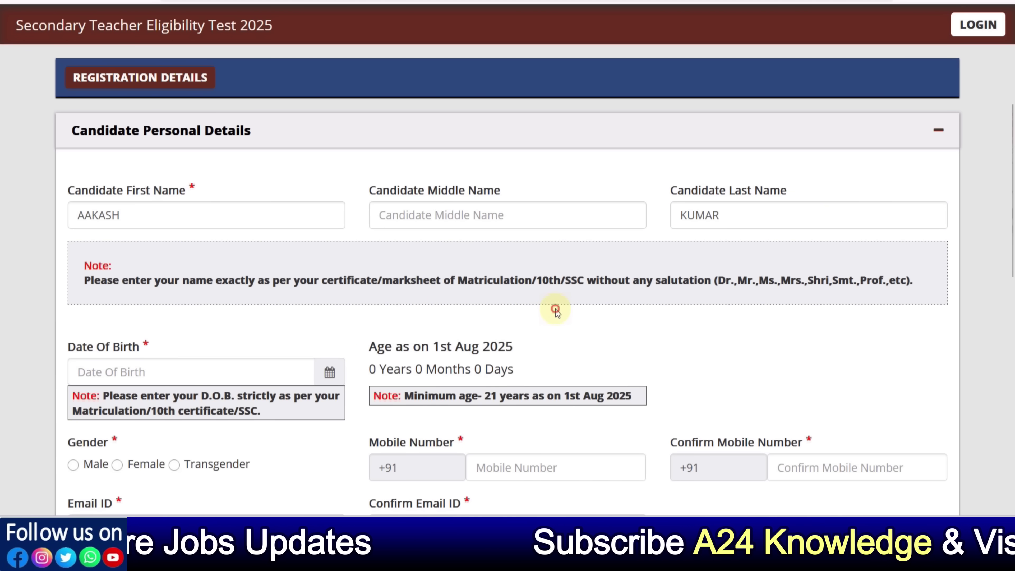
pyautogui.scroll(-2, 482, 293)
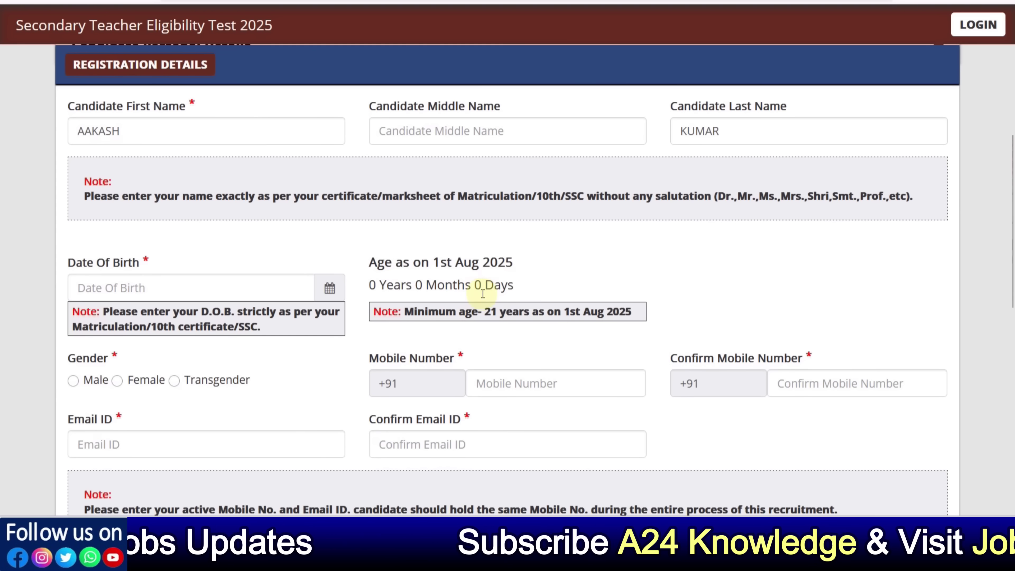
# Pick 20 July 2000 as the date of birth in the calendar
pyautogui.click(331, 292)
pyautogui.click(165, 64)
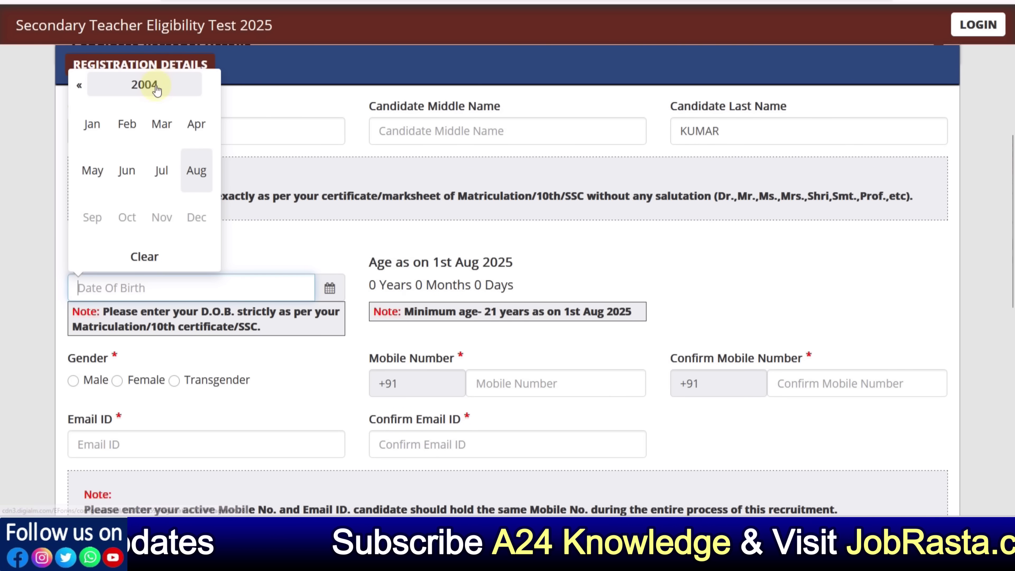
pyautogui.click(155, 85)
pyautogui.click(128, 124)
pyautogui.click(164, 170)
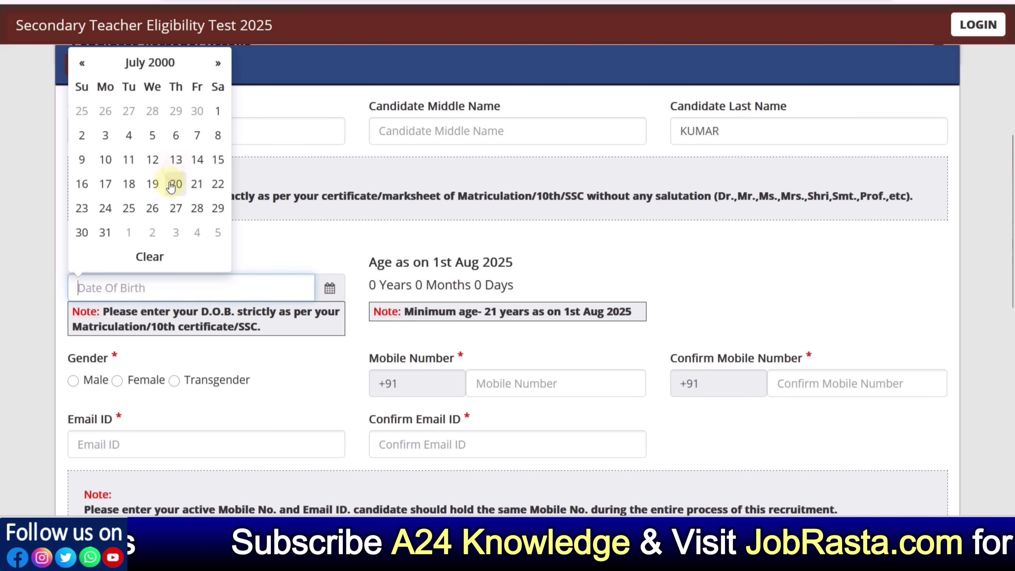
pyautogui.click(171, 185)
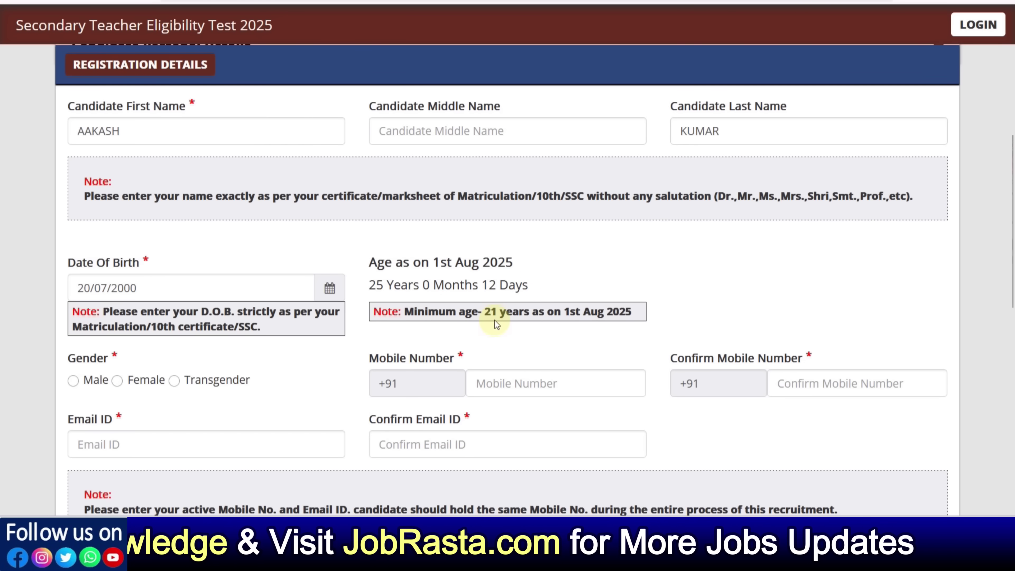
pyautogui.scroll(-4, 95, 267)
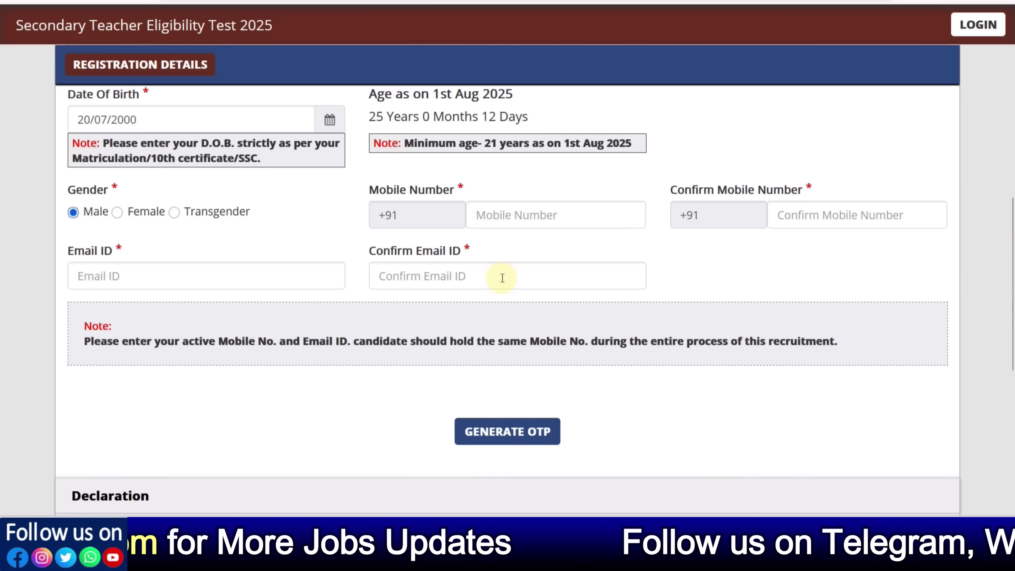
pyautogui.scroll(-2, 504, 280)
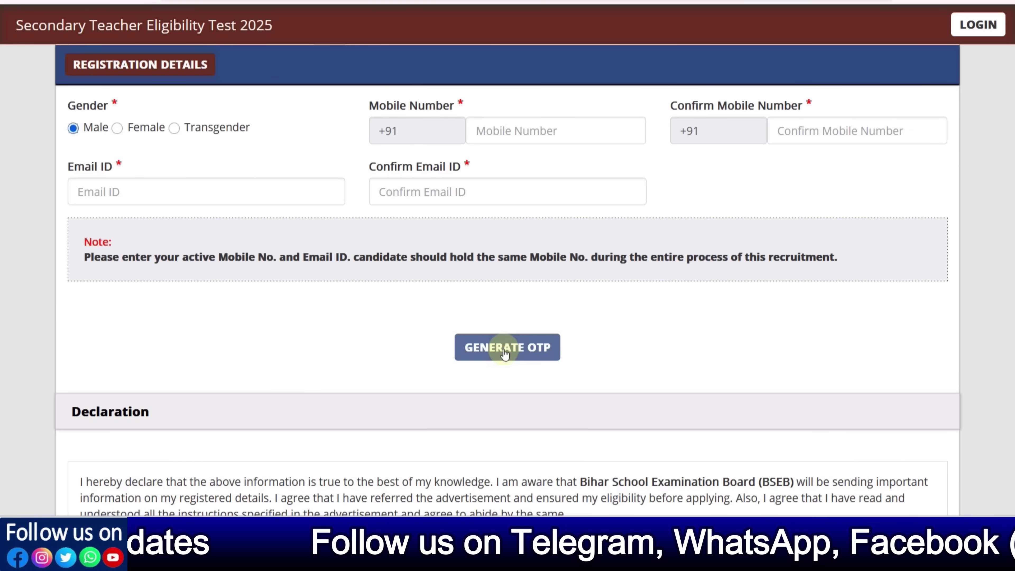
# Generate the OTP, enter the received code and validate it
pyautogui.click(505, 354)
pyautogui.click(453, 201)
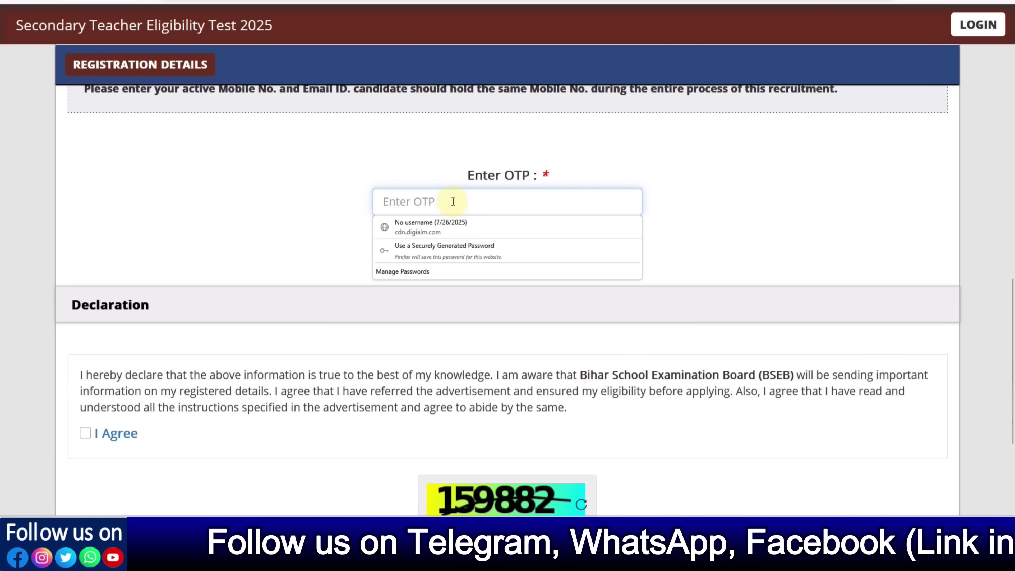
pyautogui.write('••')
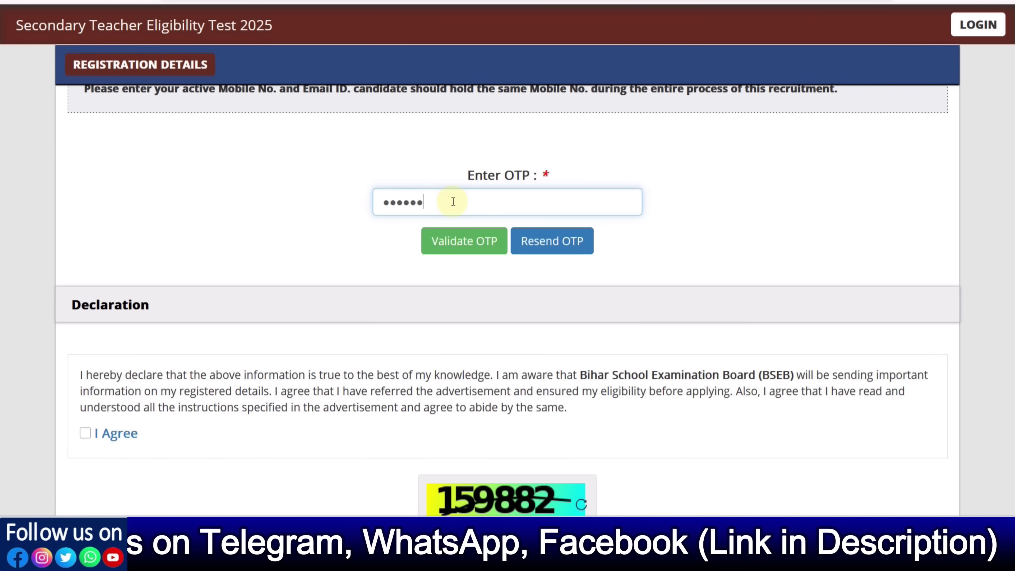
pyautogui.write('••••')
pyautogui.click(488, 244)
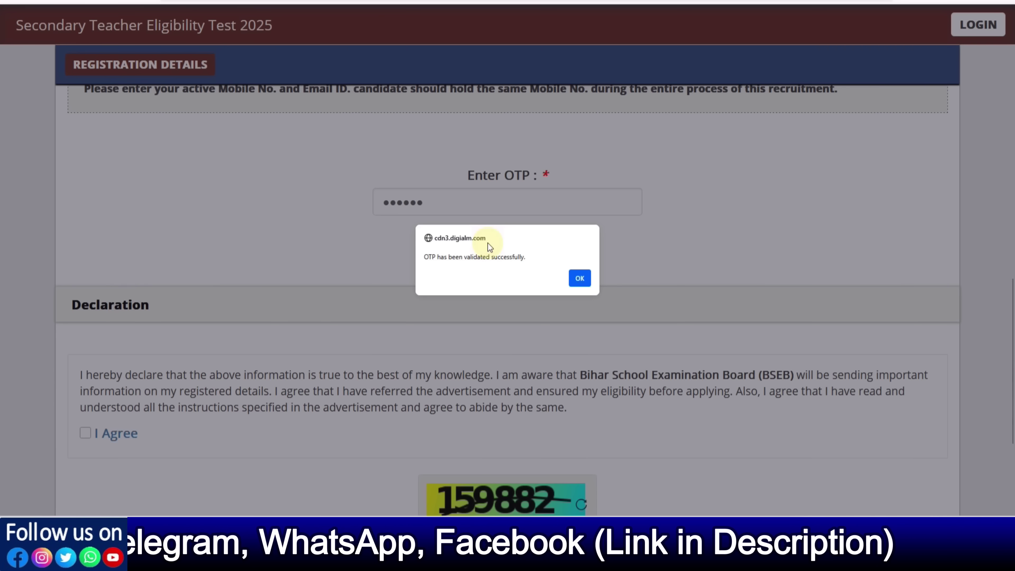
pyautogui.click(577, 280)
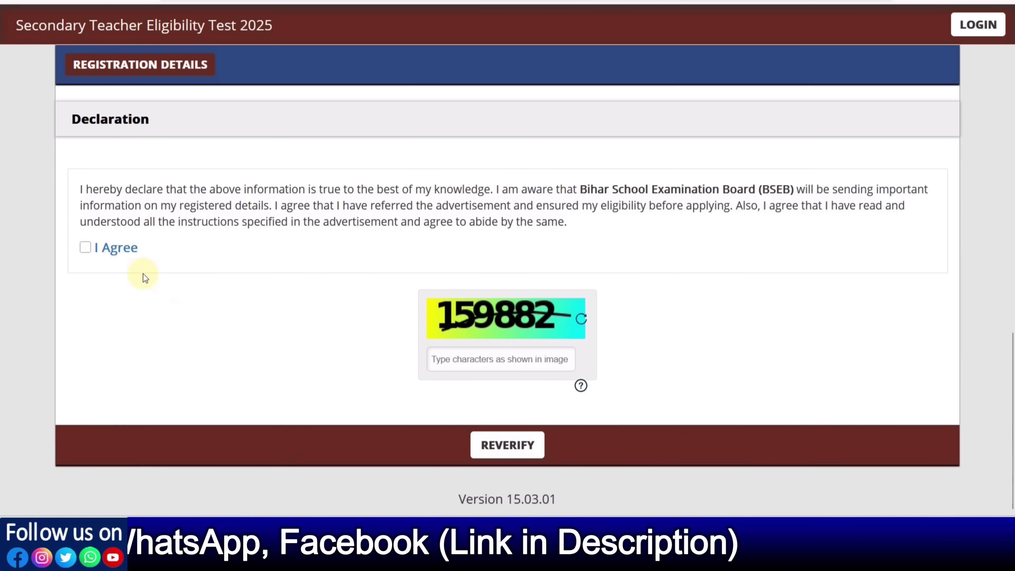
# Accept the declaration, fill in the captcha and show the details for verification
pyautogui.click(85, 247)
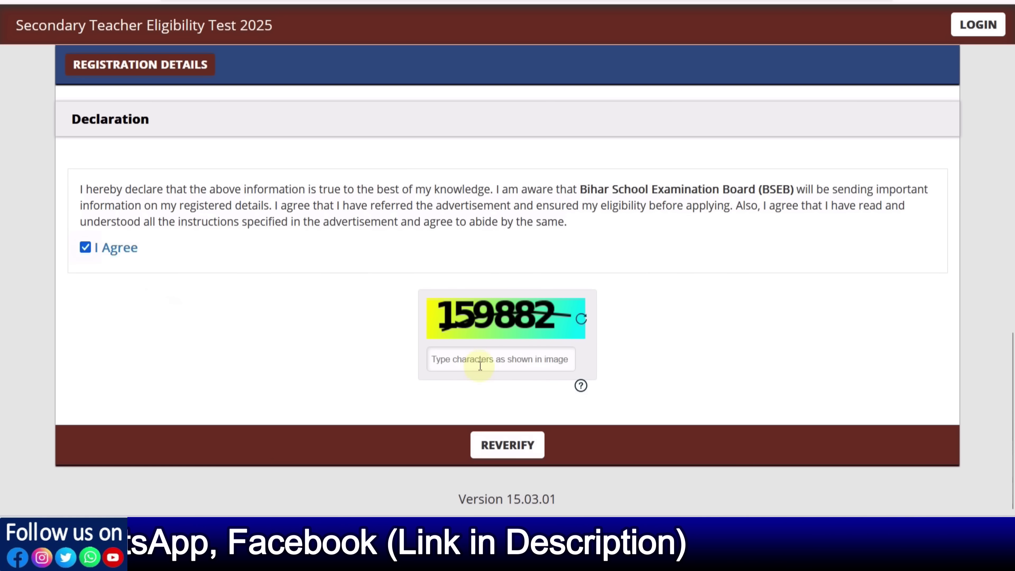
pyautogui.write('159882')
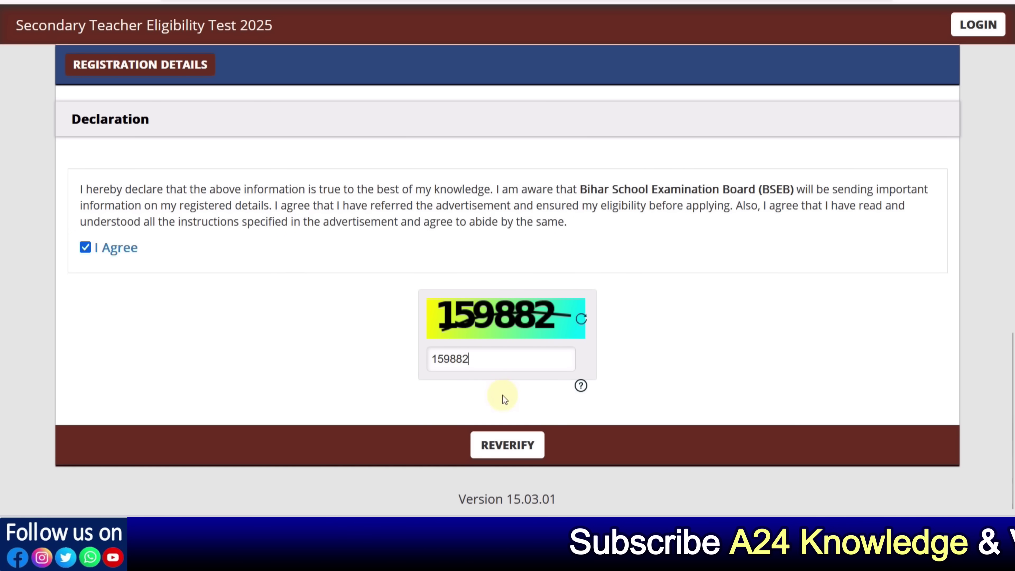
pyautogui.click(515, 445)
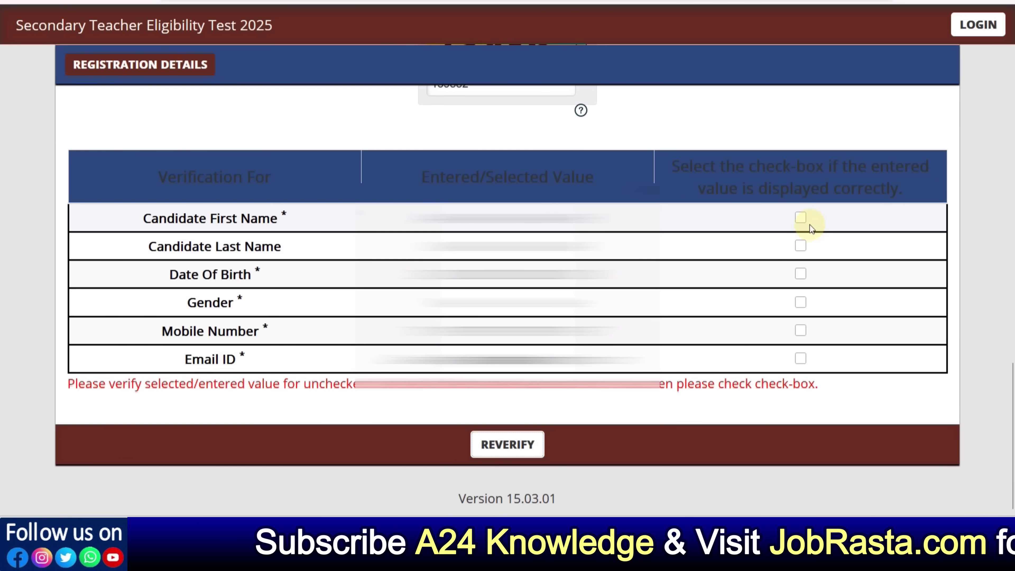
# Confirm name, date of birth, gender, mobile and email in the verification table, then submit
pyautogui.click(800, 218)
pyautogui.click(800, 245)
pyautogui.click(801, 275)
pyautogui.click(801, 302)
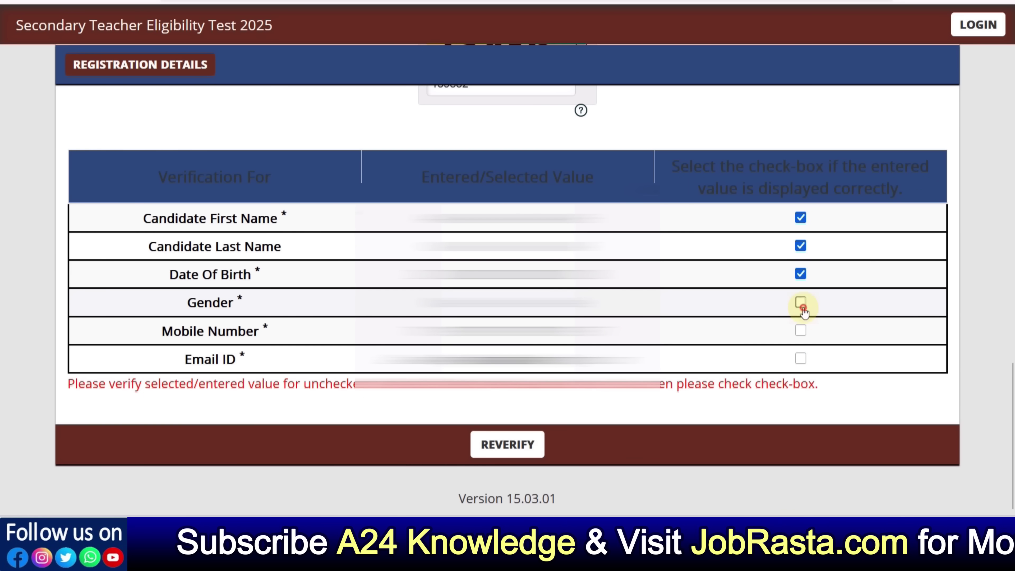
pyautogui.click(801, 330)
pyautogui.click(801, 359)
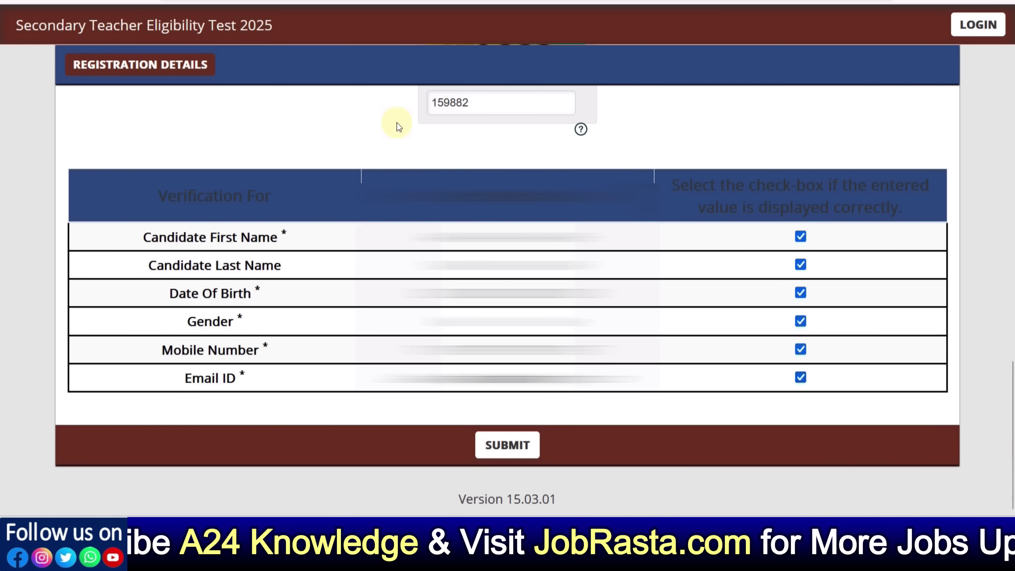
pyautogui.click(507, 449)
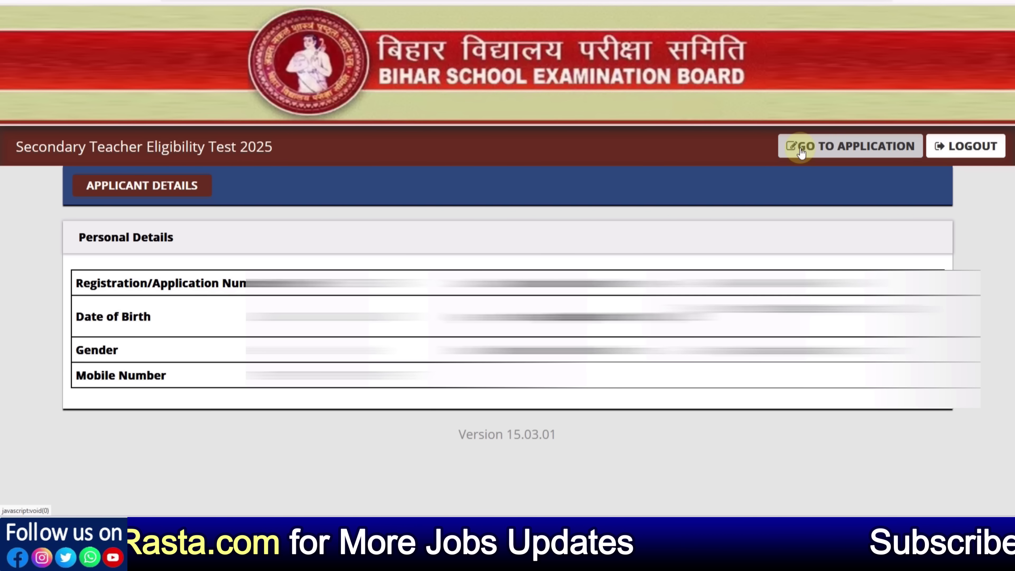
# Open the full application form, dismiss the instructions popup and scroll to Personal Details
pyautogui.click(820, 150)
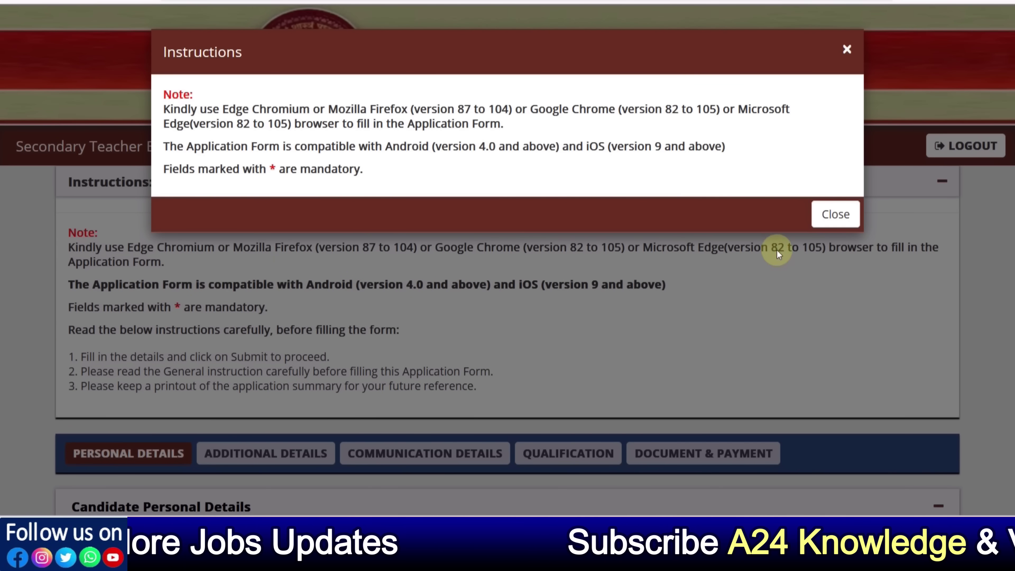
pyautogui.click(834, 215)
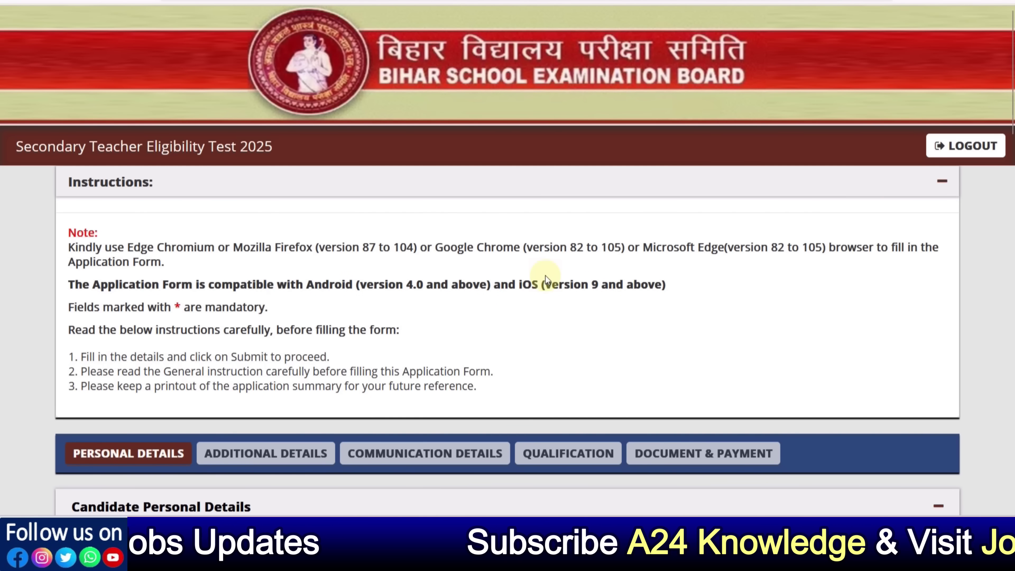
pyautogui.scroll(-2, 546, 276)
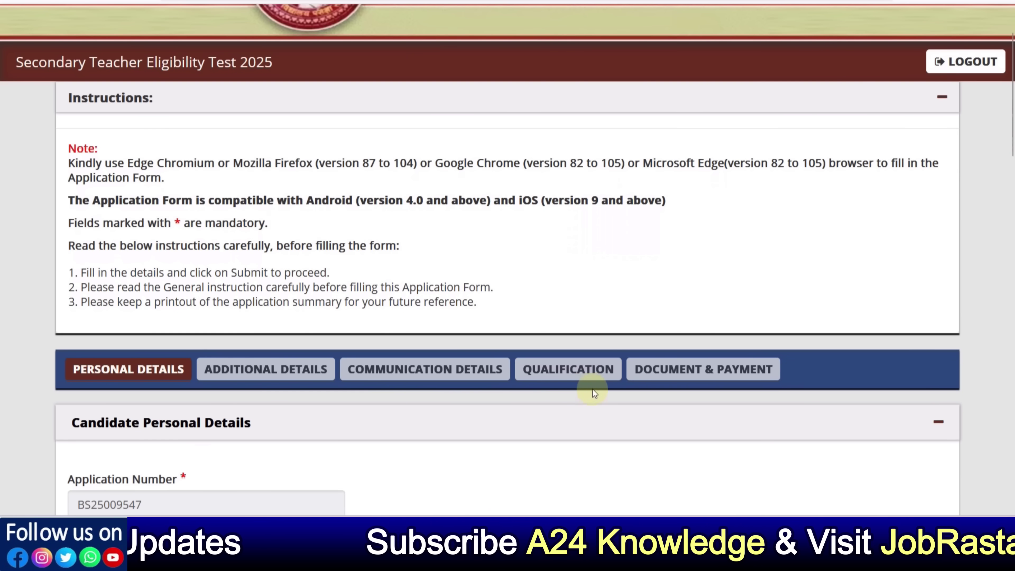
pyautogui.scroll(-5, 654, 385)
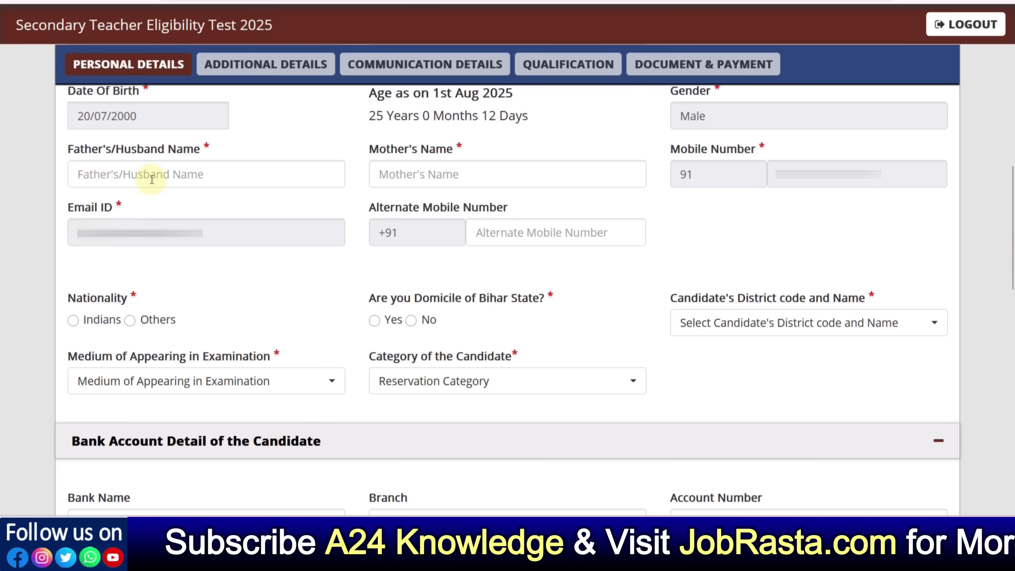
# Set nationality to Indians, domicile state Rajasthan, Hindi exam medium and General category
pyautogui.click(135, 176)
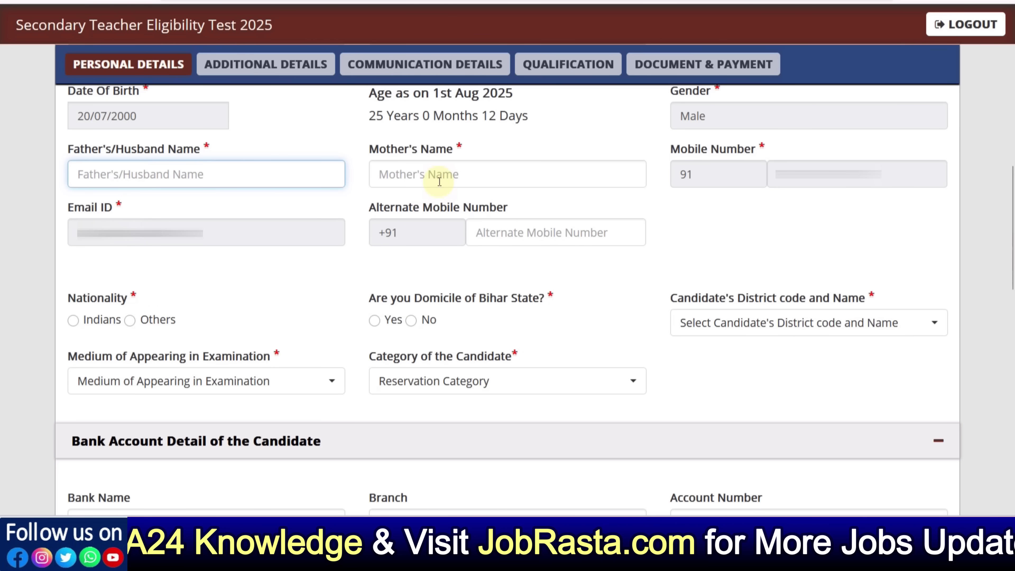
pyautogui.click(74, 321)
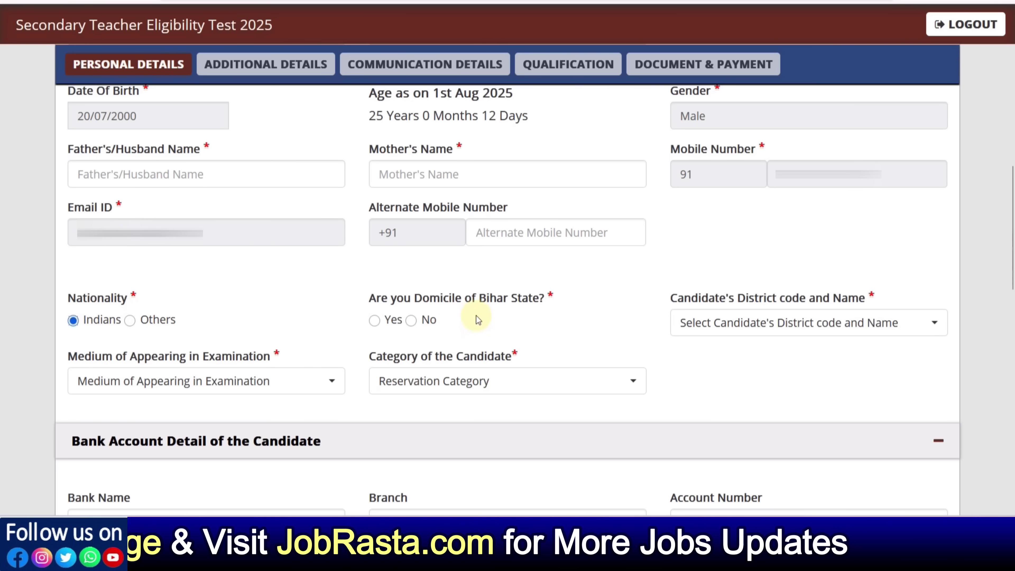
pyautogui.click(411, 320)
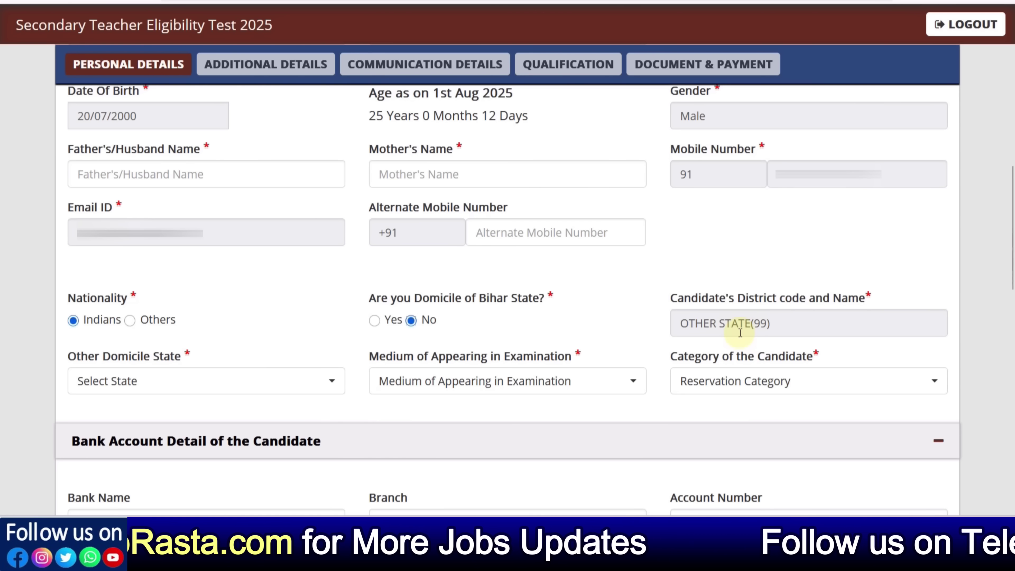
pyautogui.click(299, 380)
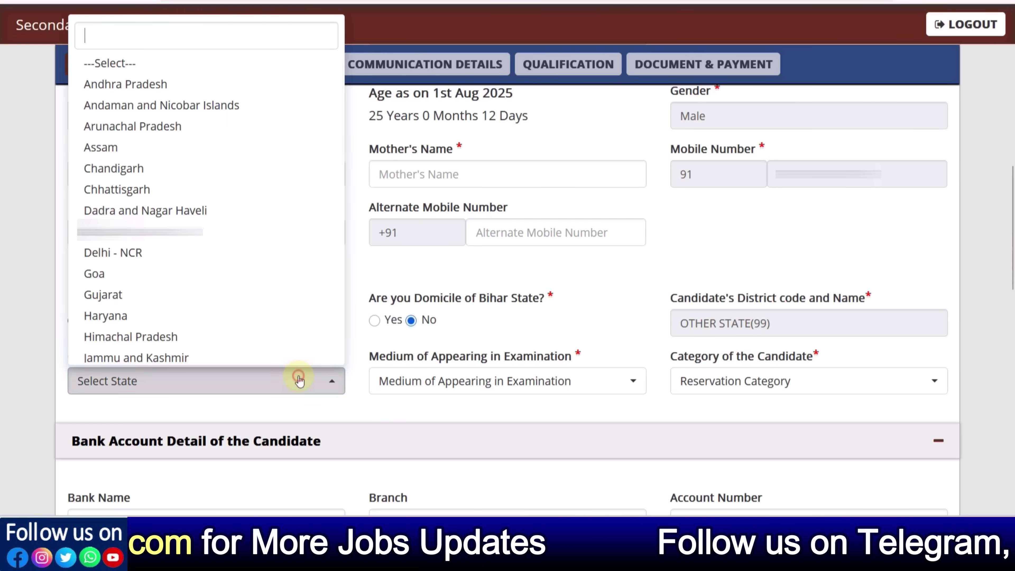
pyautogui.scroll(-5, 195, 293)
pyautogui.click(154, 207)
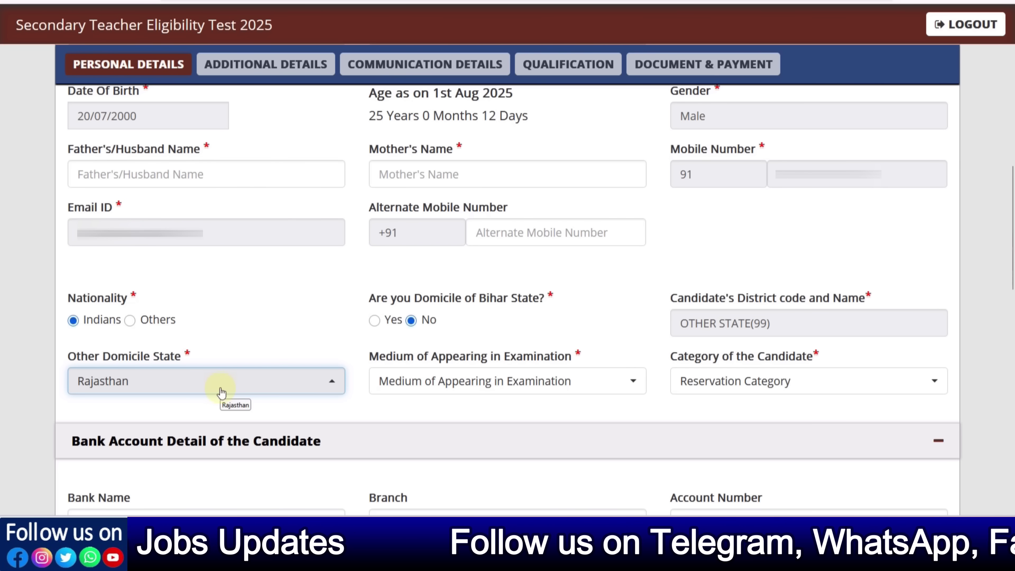
pyautogui.click(475, 395)
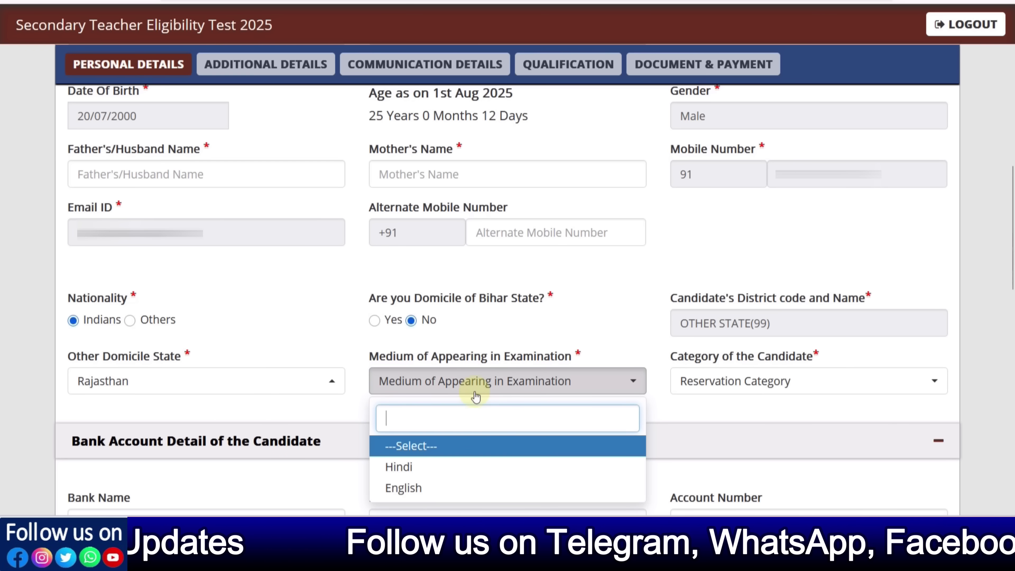
pyautogui.click(435, 469)
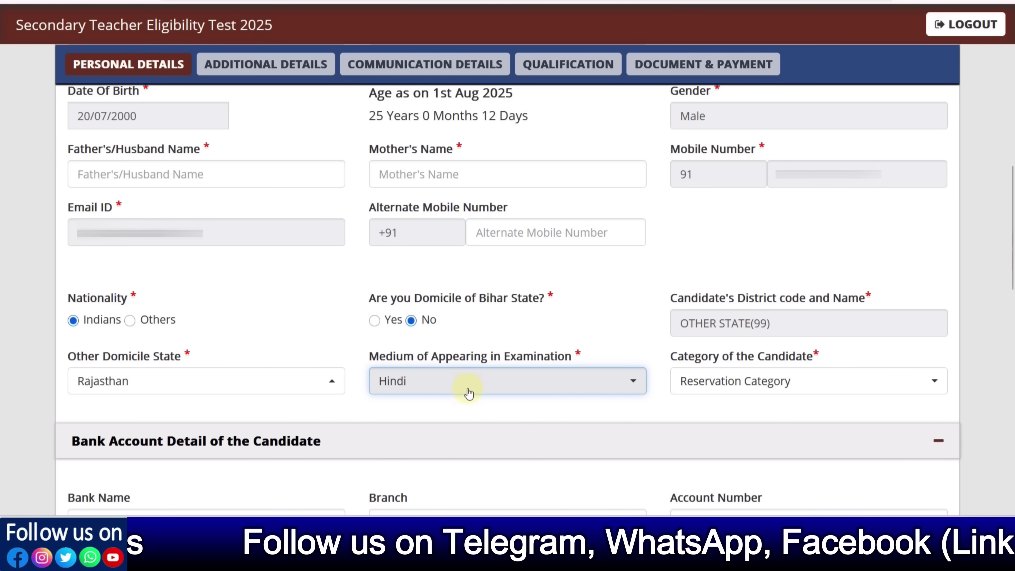
pyautogui.click(700, 384)
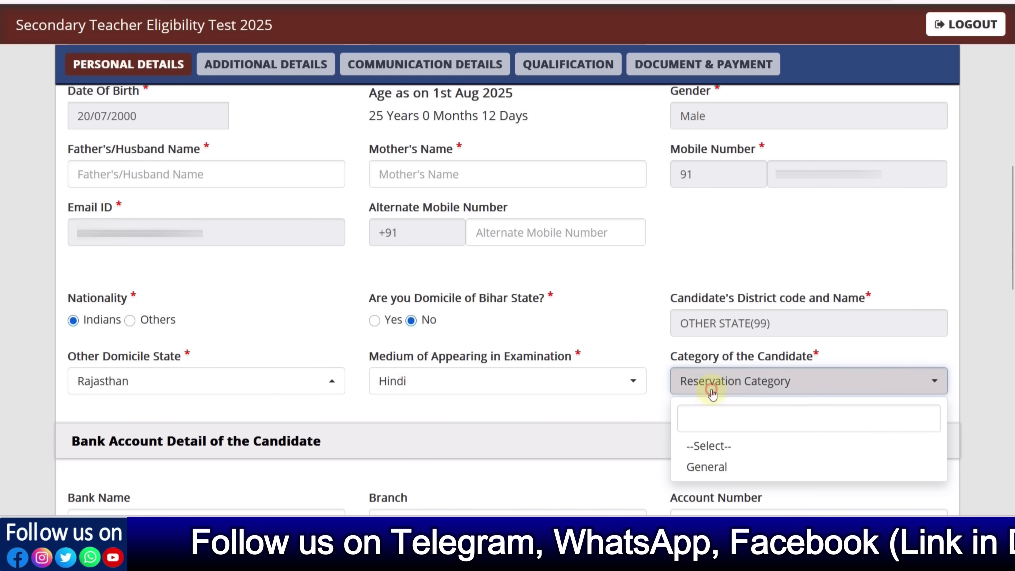
pyautogui.click(721, 468)
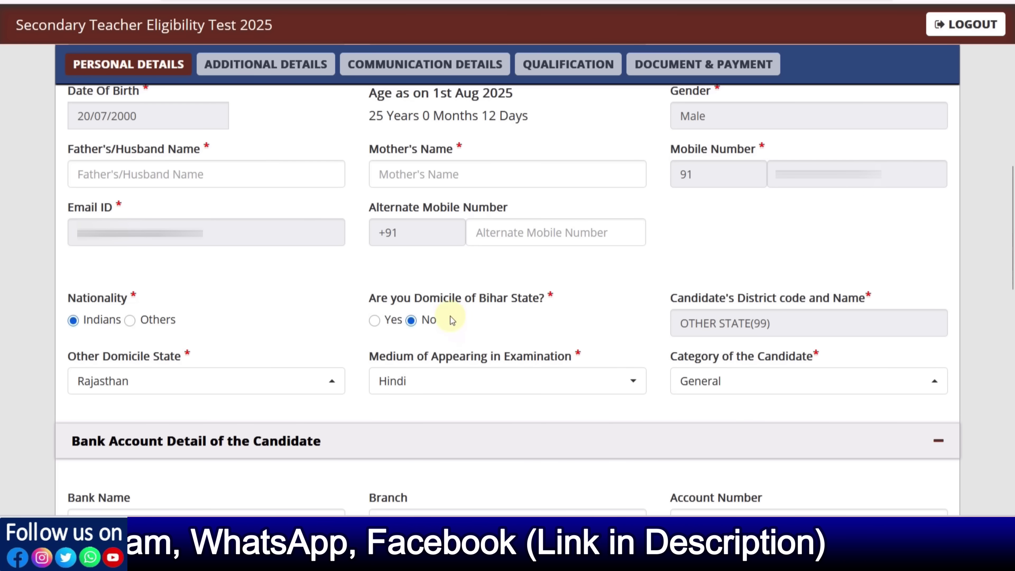
# Switch domicile to Bihar with district PATNA(11) and change the category to SC
pyautogui.click(375, 321)
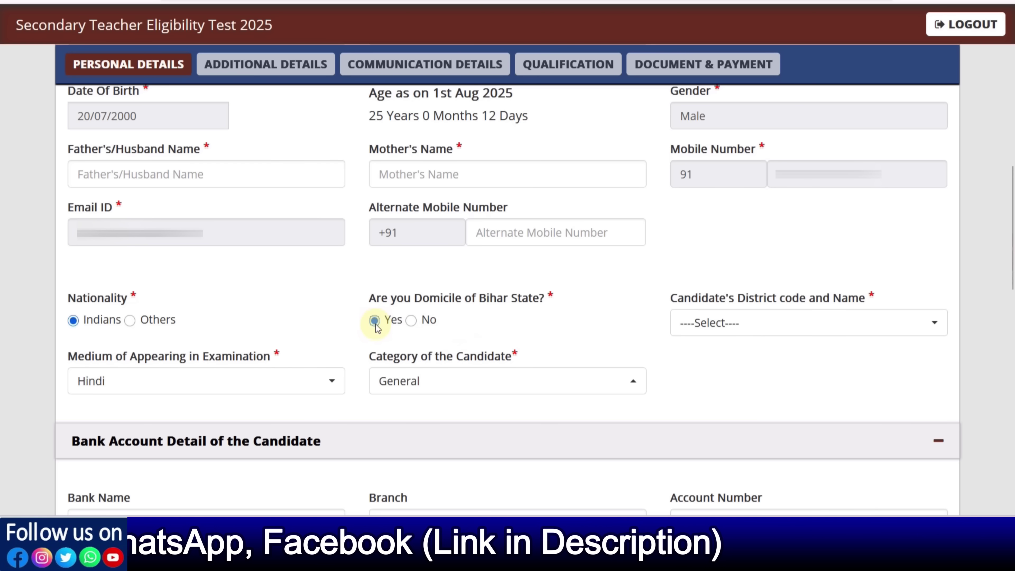
pyautogui.scroll(-3, 772, 208)
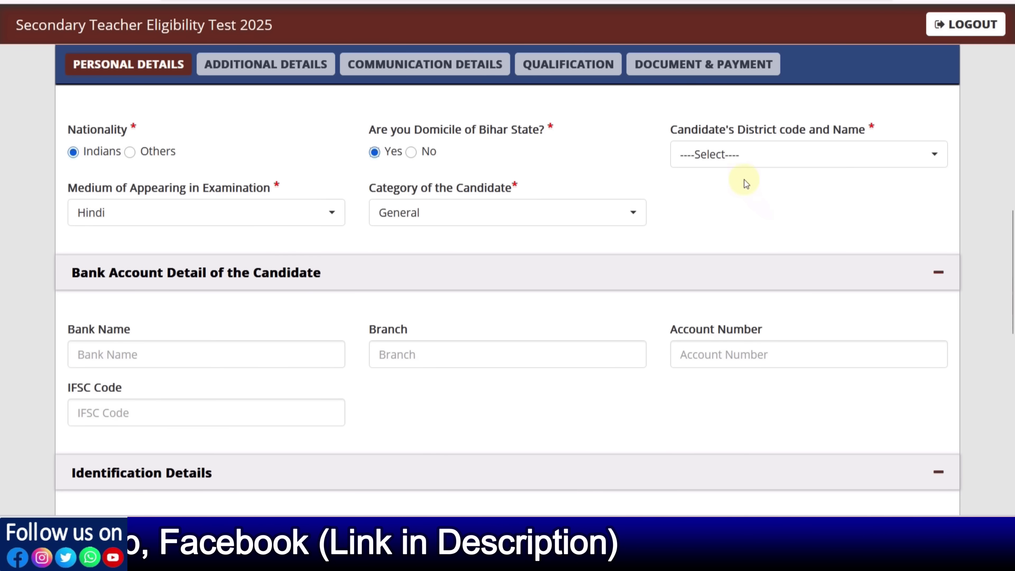
pyautogui.click(730, 158)
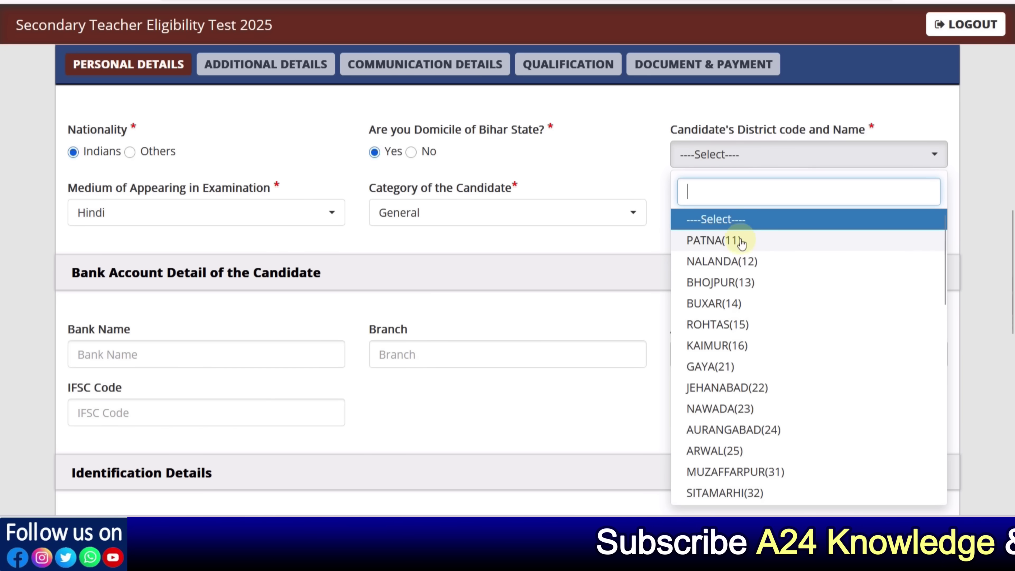
pyautogui.scroll(-10, 737, 298)
pyautogui.scroll(8, 743, 318)
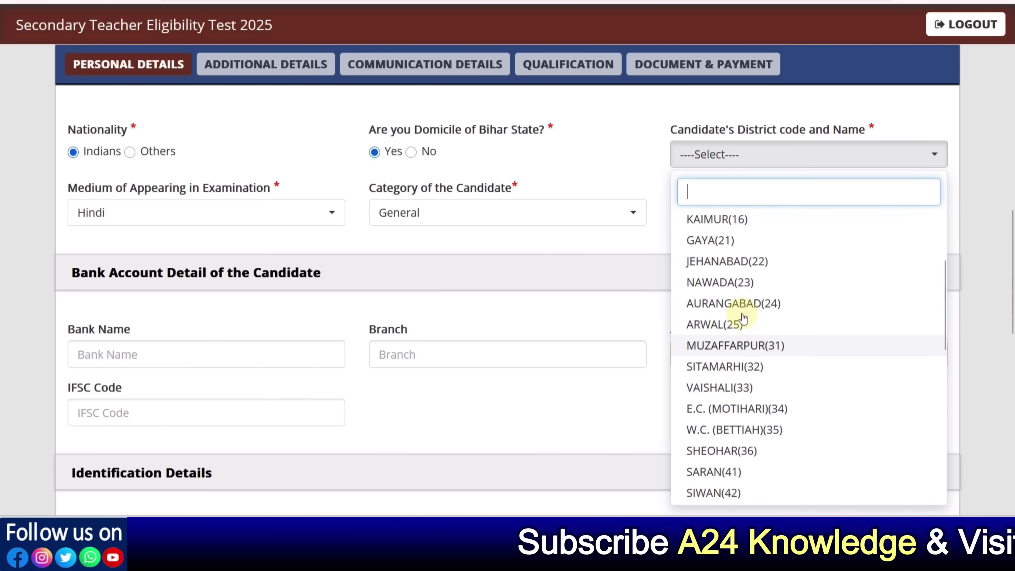
pyautogui.scroll(3, 744, 319)
pyautogui.click(721, 239)
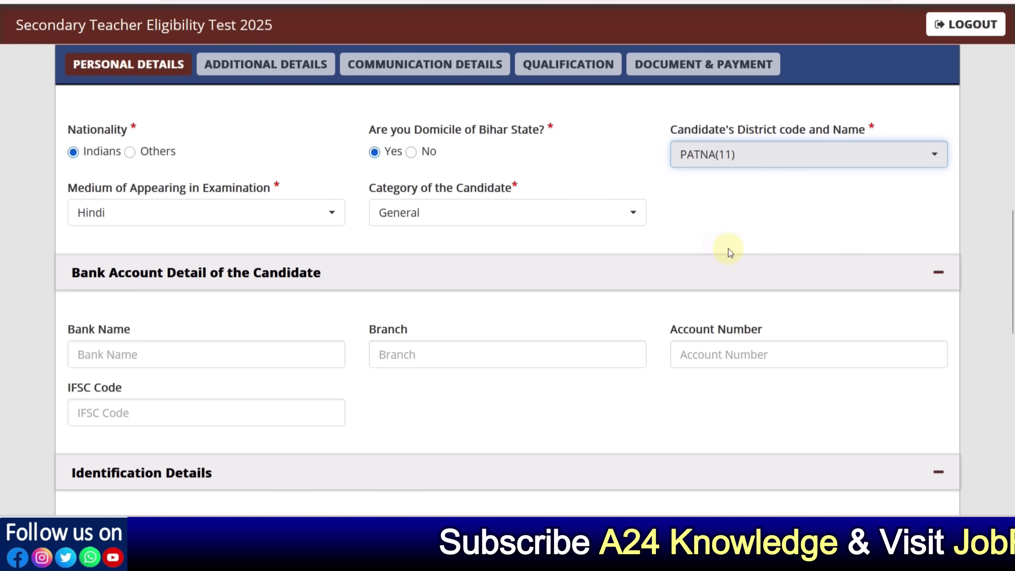
pyautogui.click(129, 224)
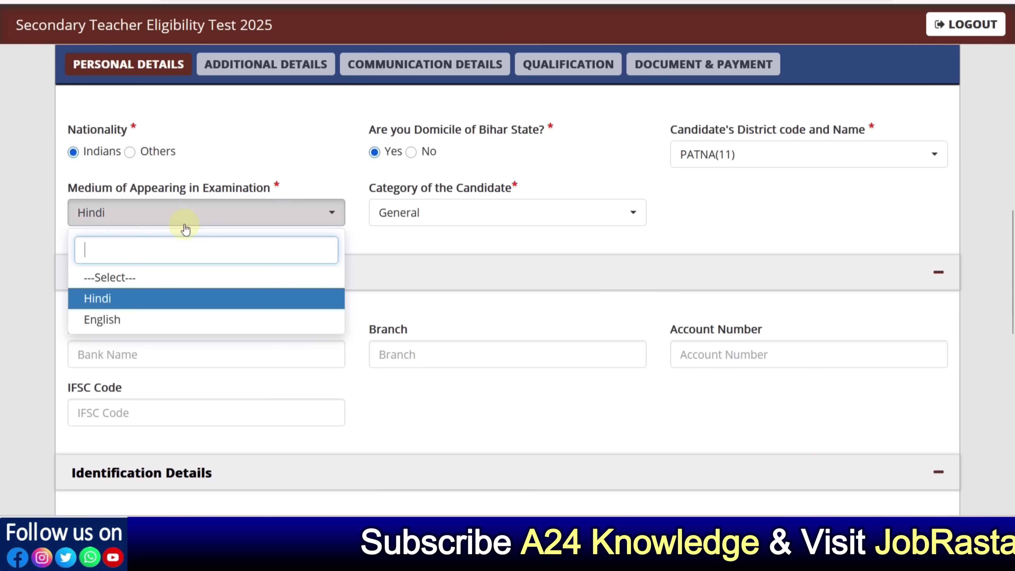
pyautogui.click(405, 226)
pyautogui.click(410, 319)
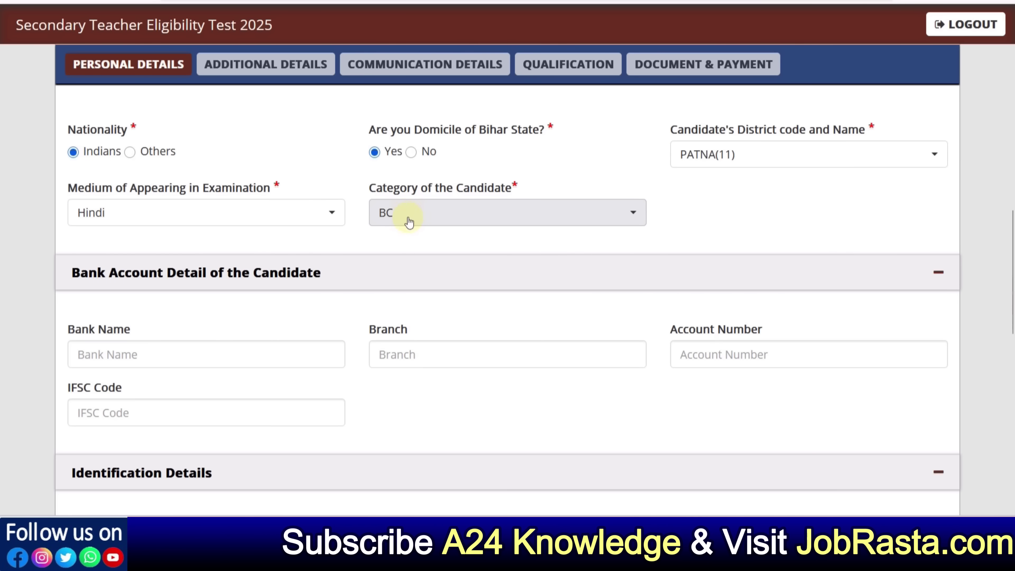
pyautogui.click(407, 213)
pyautogui.click(410, 340)
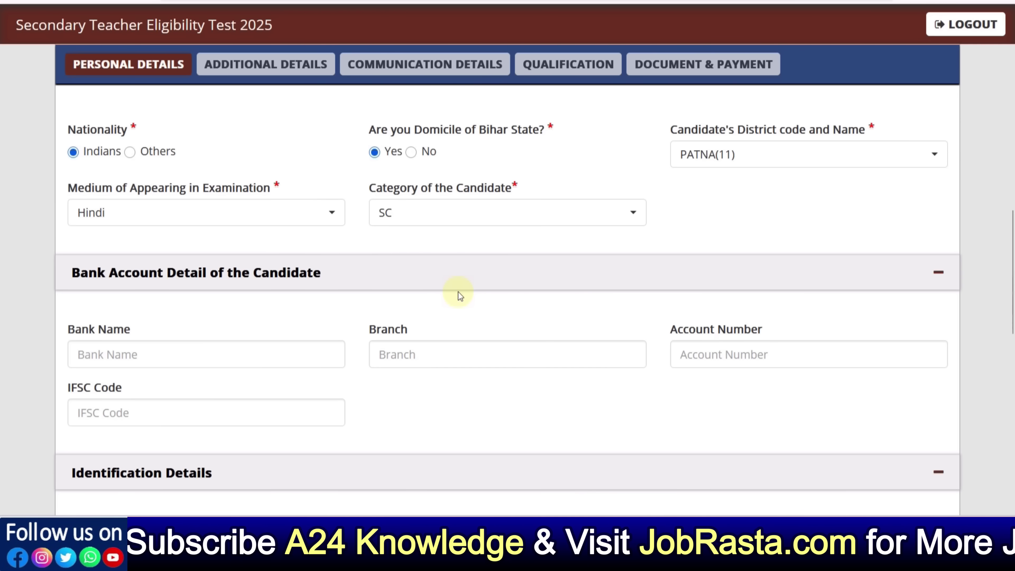
pyautogui.scroll(-2, 458, 294)
pyautogui.scroll(-2, 224, 233)
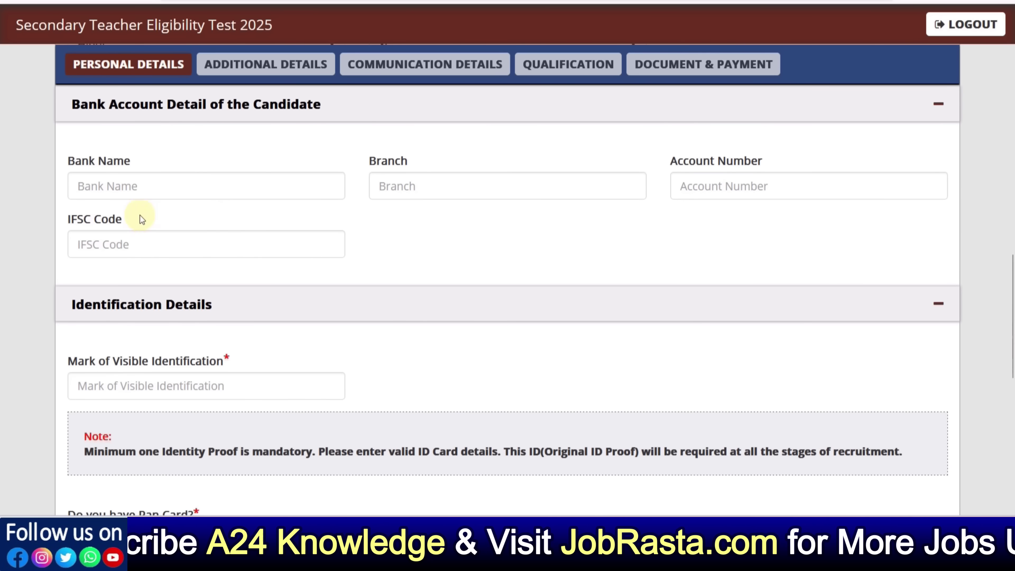
pyautogui.click(118, 190)
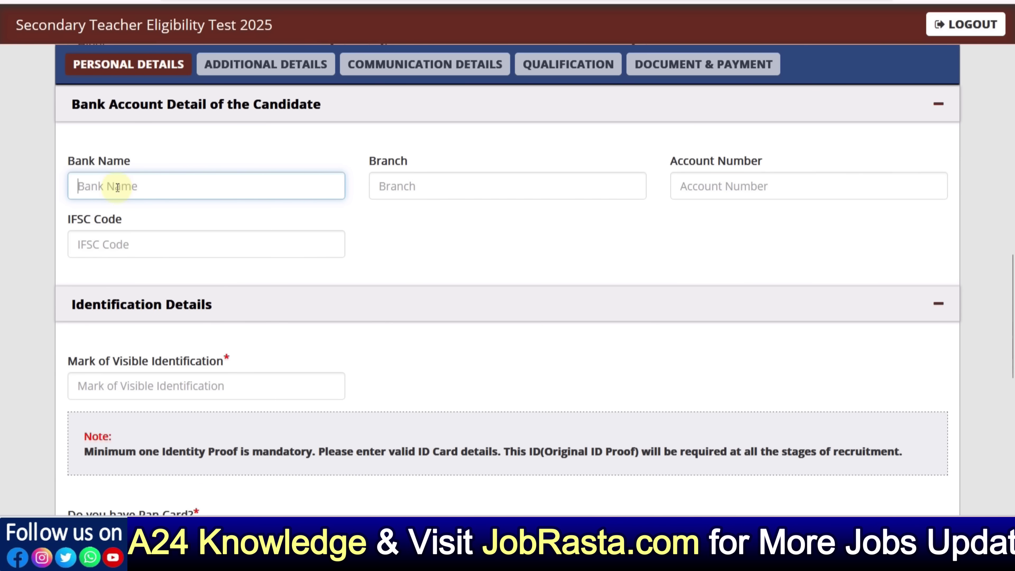
pyautogui.click(436, 194)
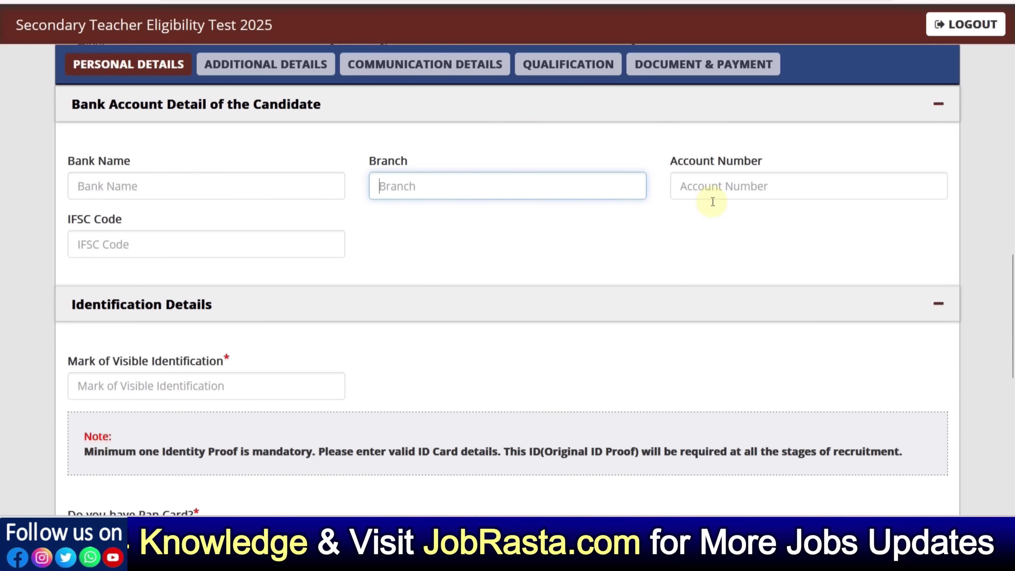
pyautogui.click(728, 195)
pyautogui.click(148, 244)
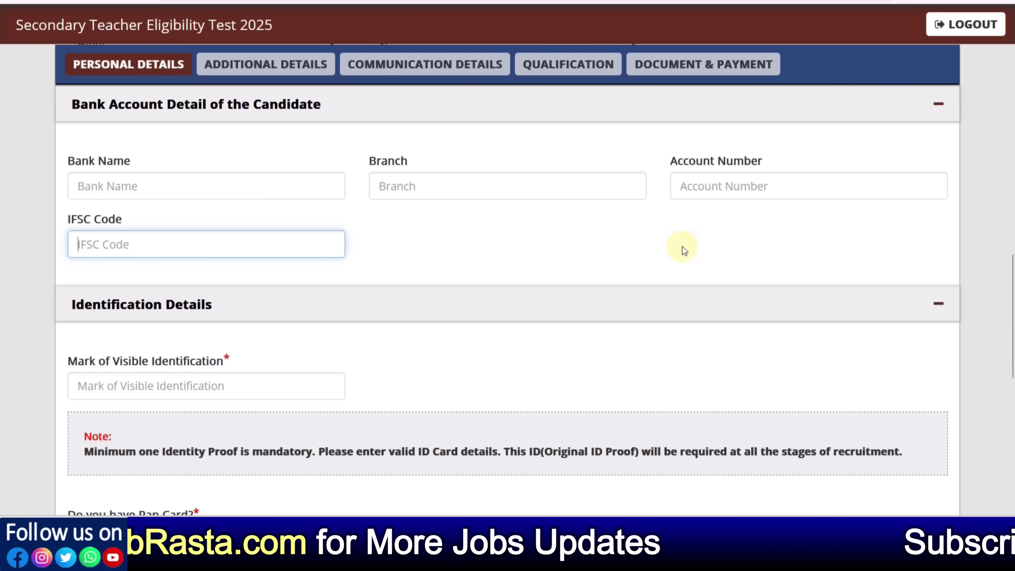
pyautogui.scroll(-4, 459, 264)
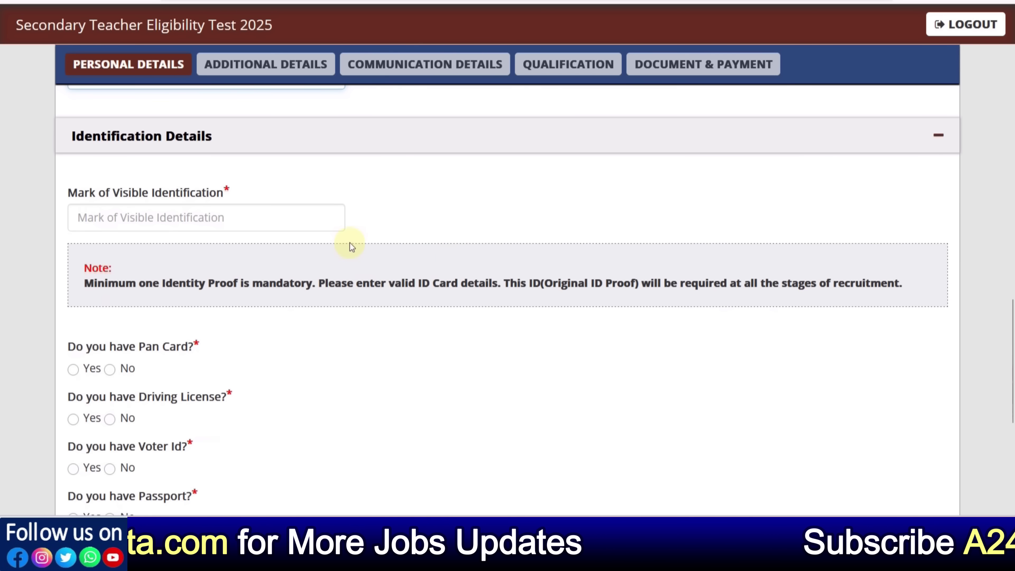
# Fill the visible identification mark as NO MARK and scroll to the identity proof questions
pyautogui.click(157, 222)
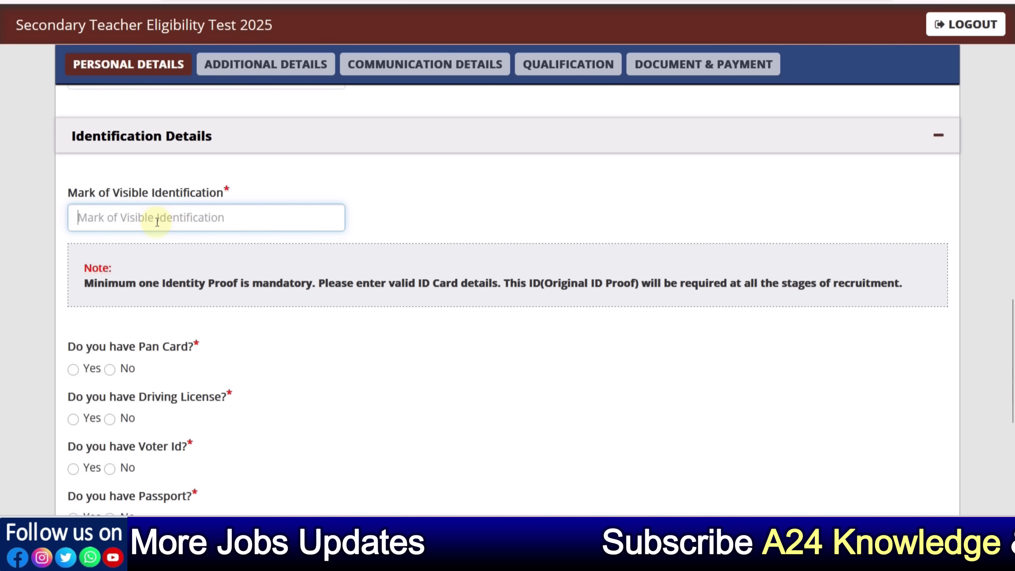
pyautogui.write('n')
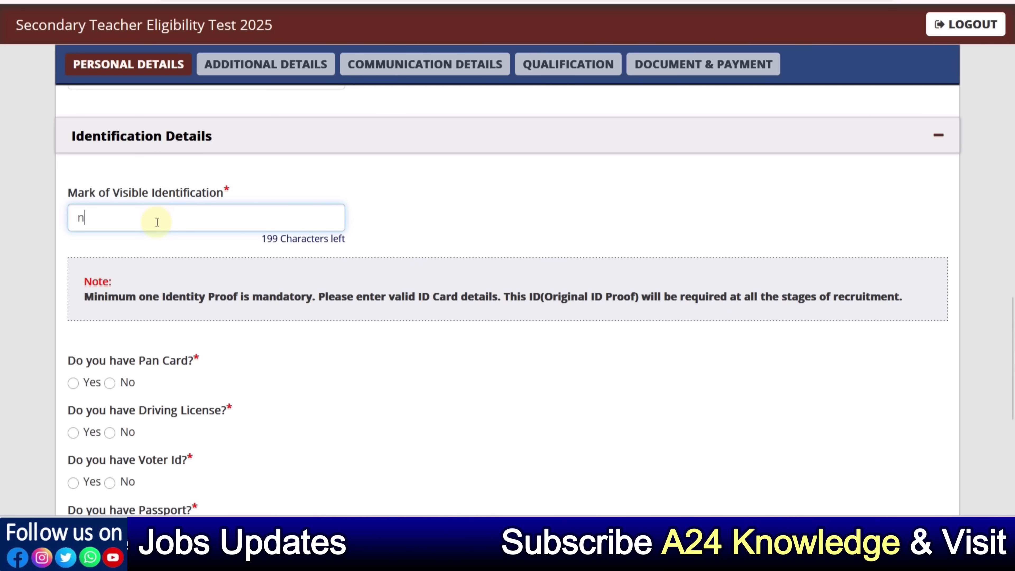
pyautogui.press('BackSpace')
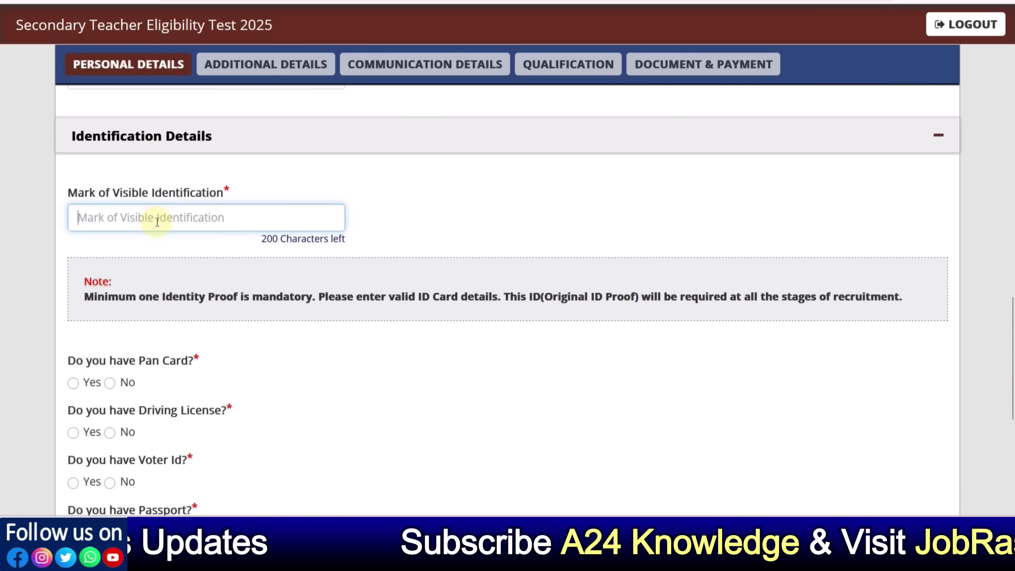
pyautogui.write('NO MARK')
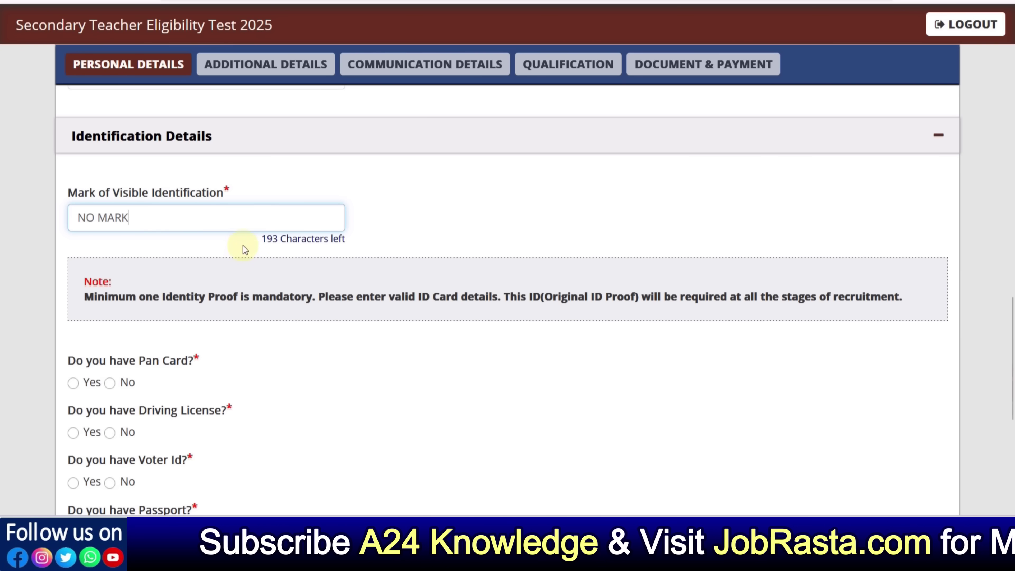
pyautogui.scroll(-2, 334, 268)
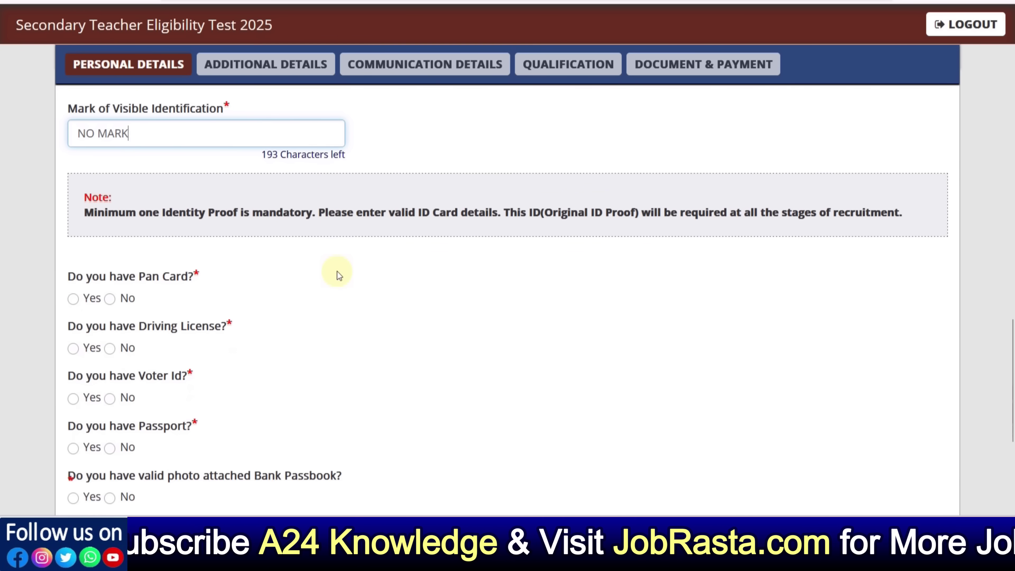
pyautogui.scroll(-2, 337, 272)
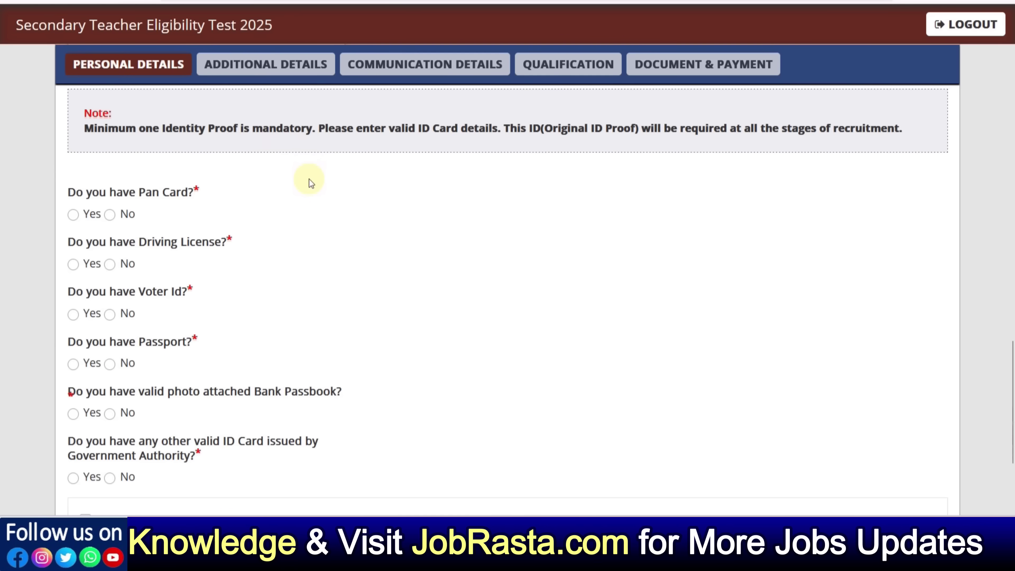
pyautogui.scroll(-2, 310, 181)
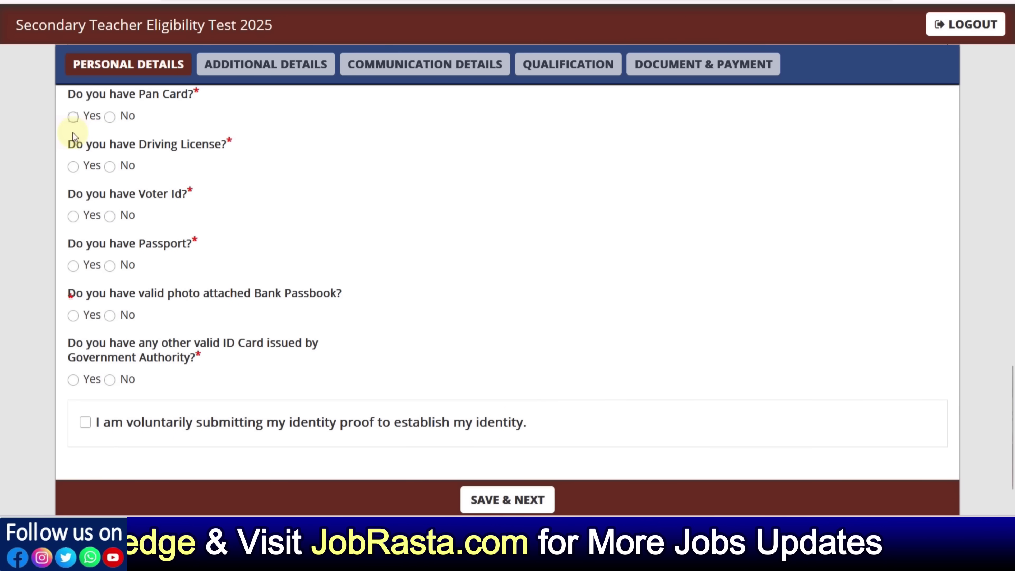
pyautogui.scroll(2, 109, 149)
# Answer Yes for PAN card and, after trying the licence fields, No for driving licence
pyautogui.click(73, 200)
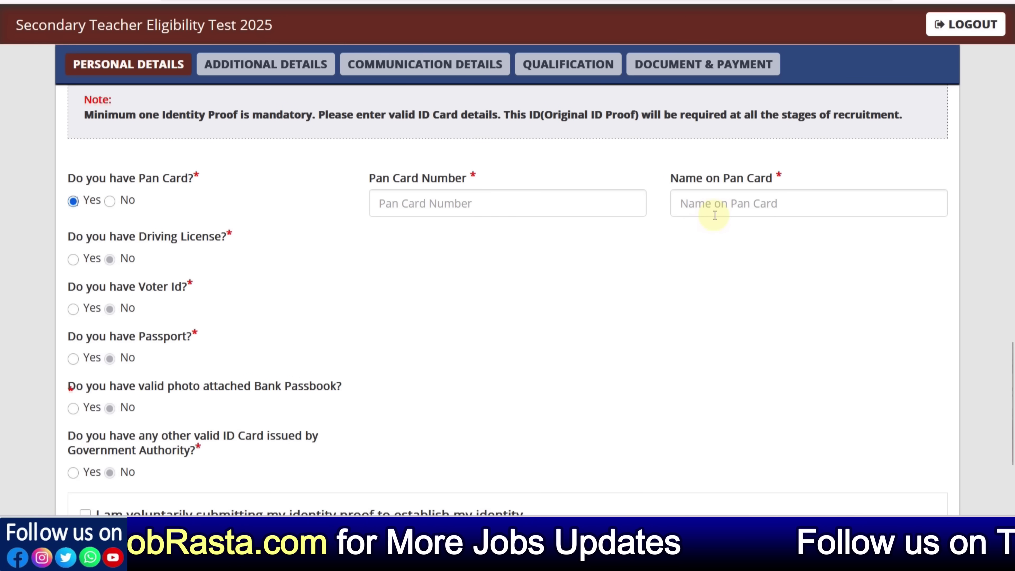
pyautogui.click(73, 259)
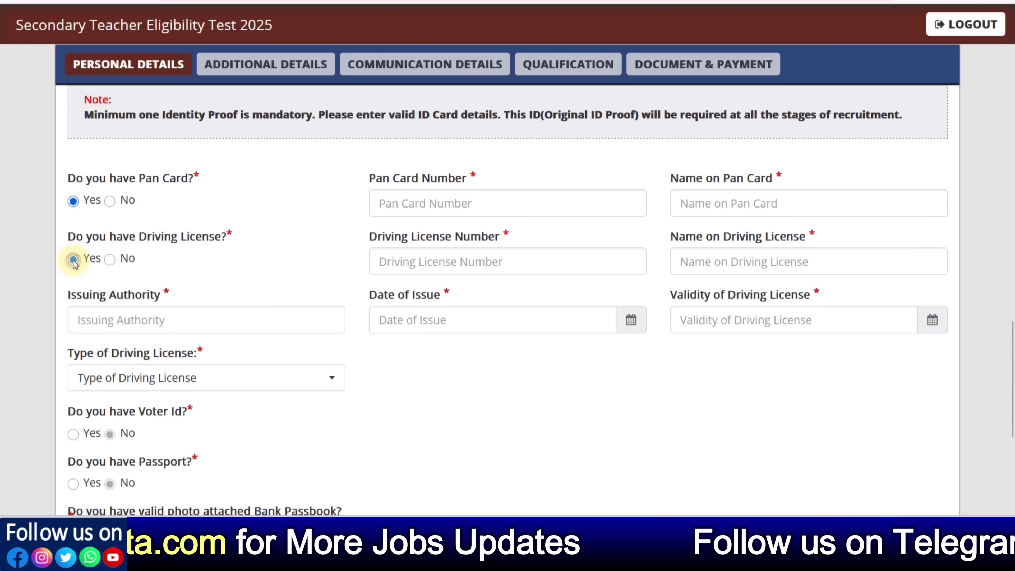
pyautogui.click(465, 262)
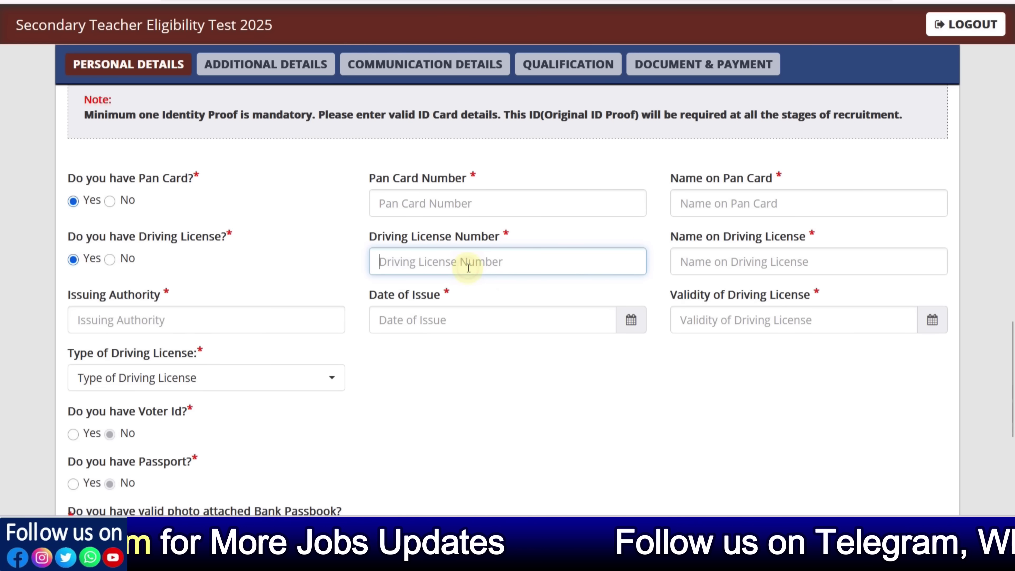
pyautogui.click(703, 262)
pyautogui.click(521, 320)
pyautogui.click(687, 320)
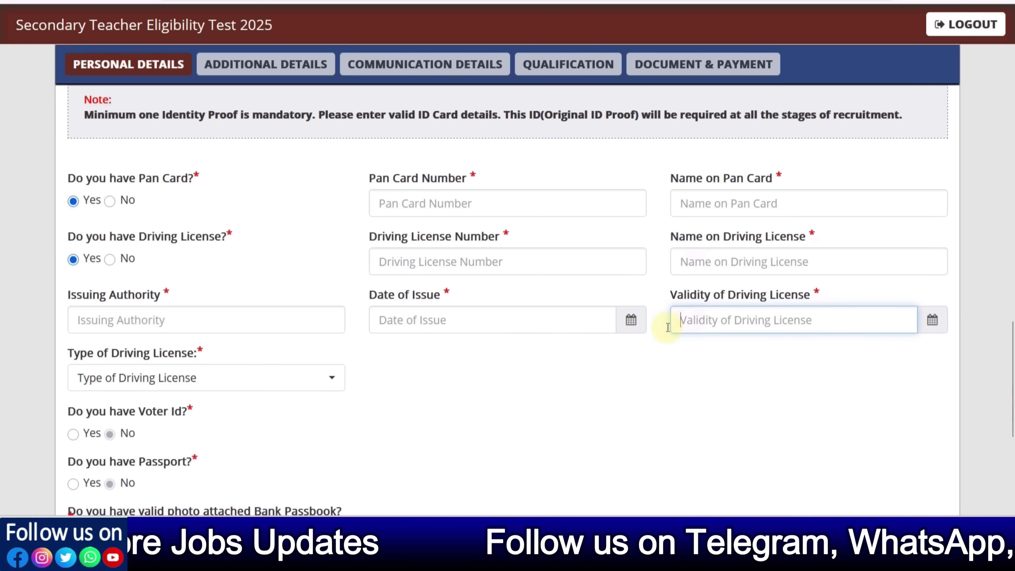
pyautogui.click(546, 366)
pyautogui.scroll(-2, 412, 339)
pyautogui.click(148, 232)
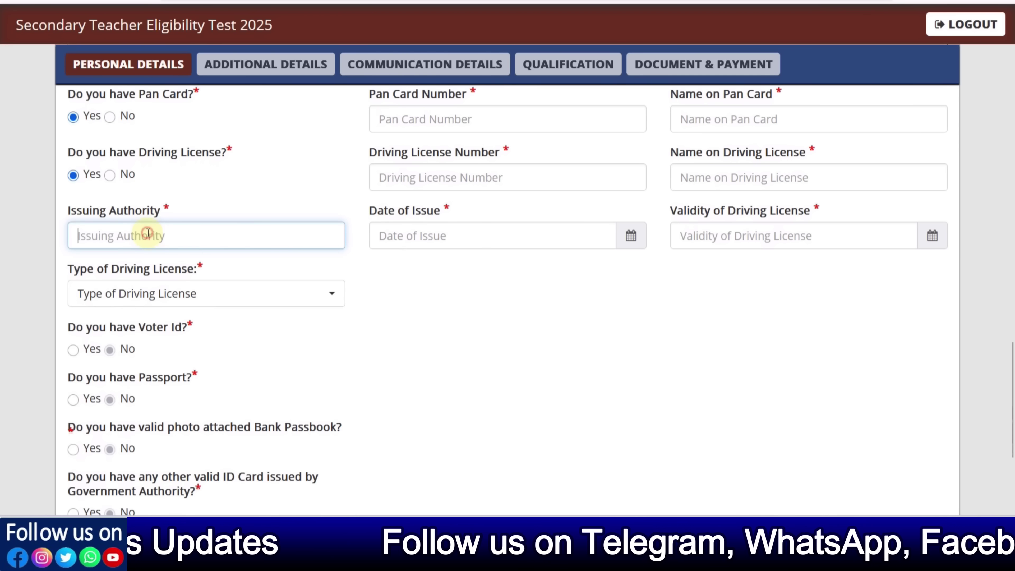
pyautogui.click(402, 285)
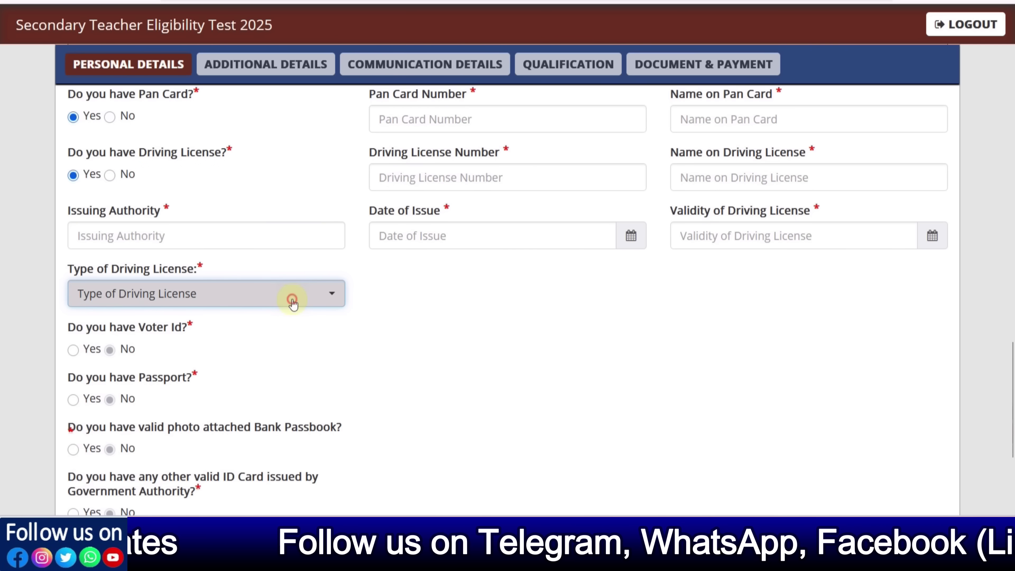
pyautogui.click(290, 298)
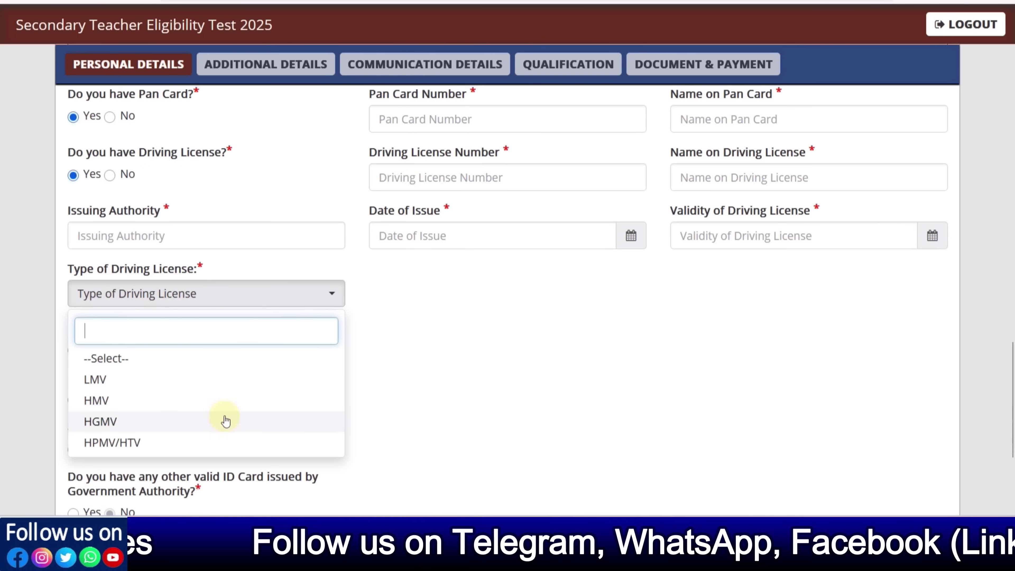
pyautogui.click(483, 336)
pyautogui.click(109, 176)
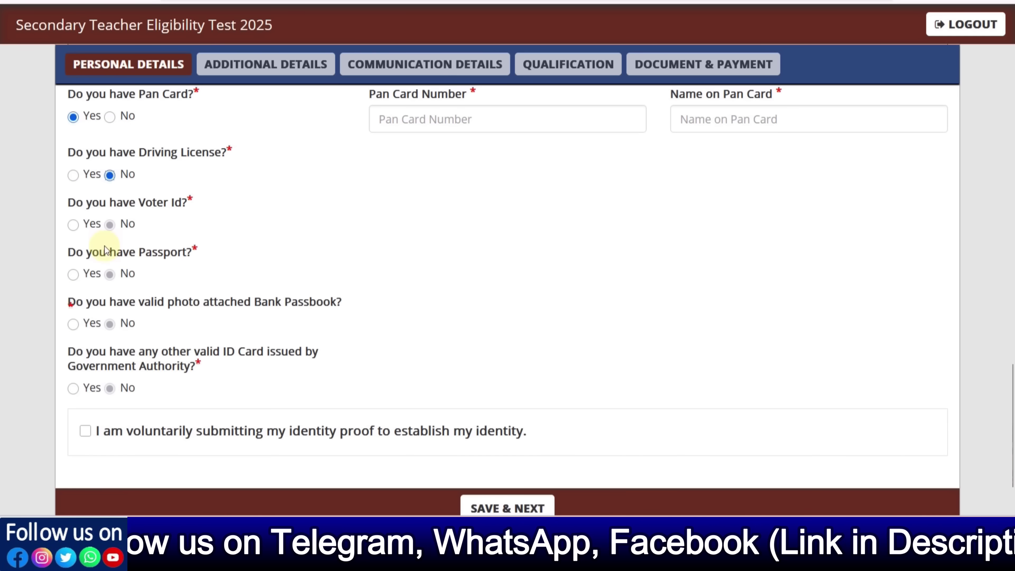
# Answer No for Voter Id, passport, bank passbook and other ID, tick the declaration and save
pyautogui.click(74, 226)
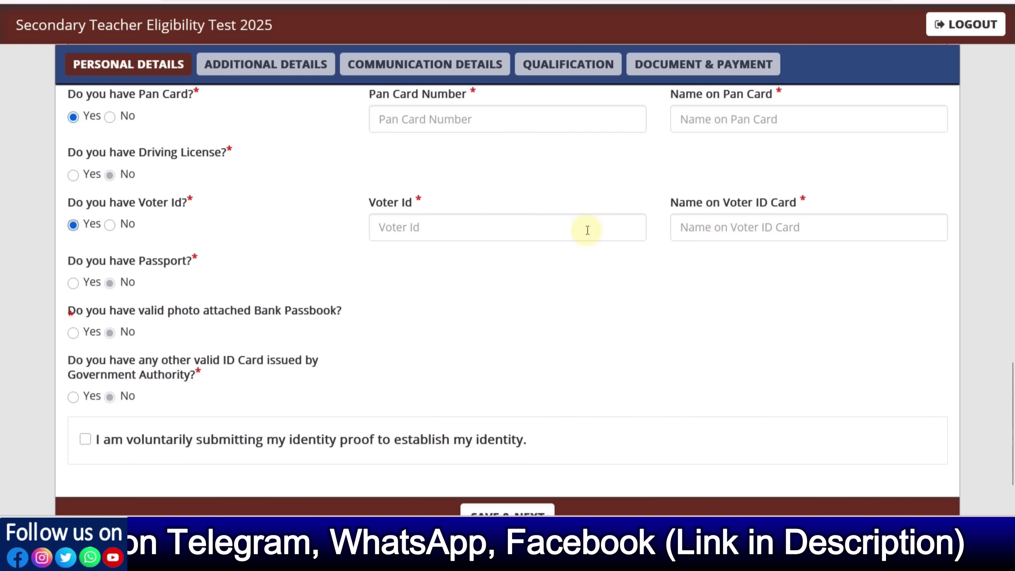
pyautogui.click(109, 226)
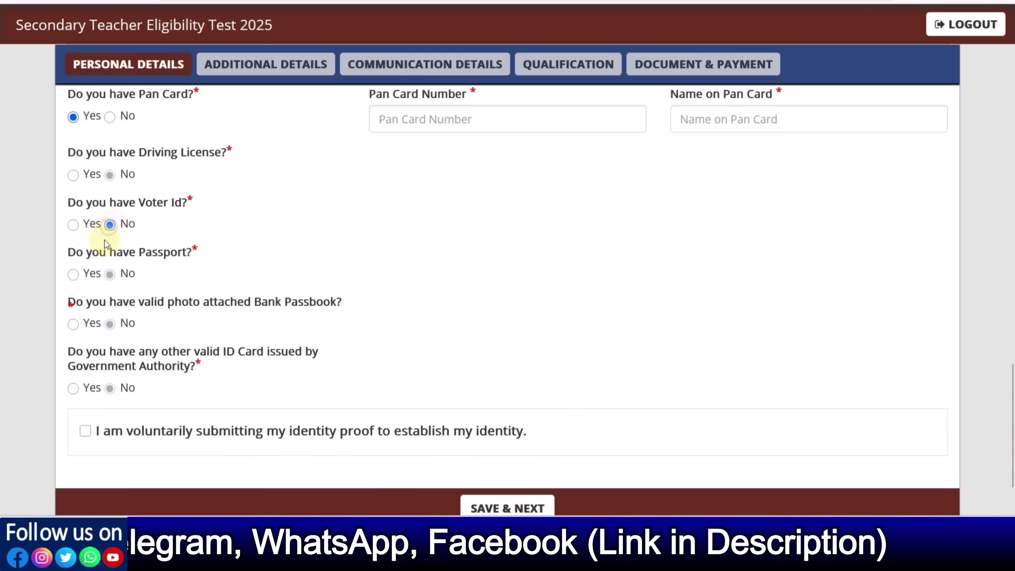
pyautogui.click(74, 275)
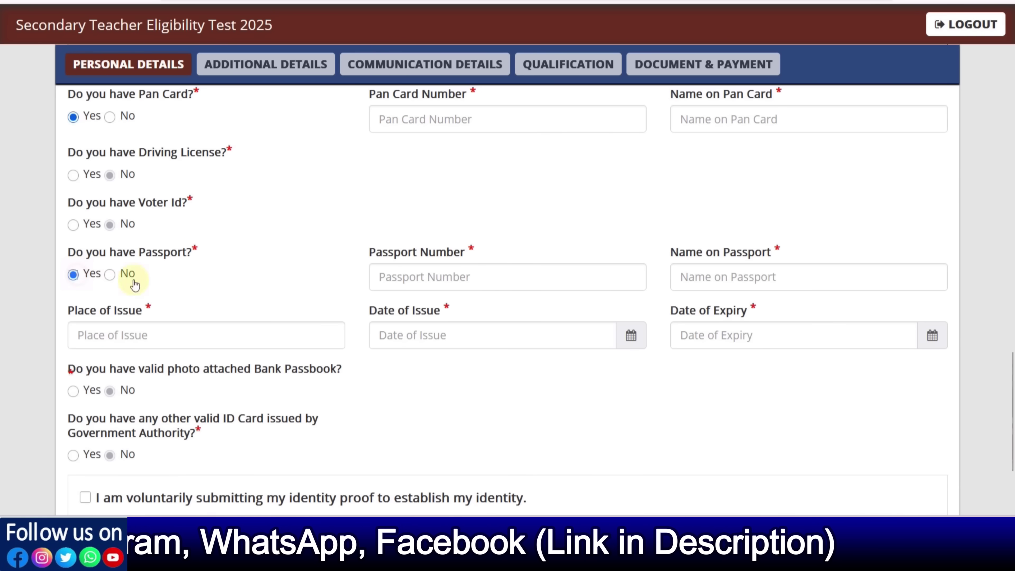
pyautogui.click(109, 275)
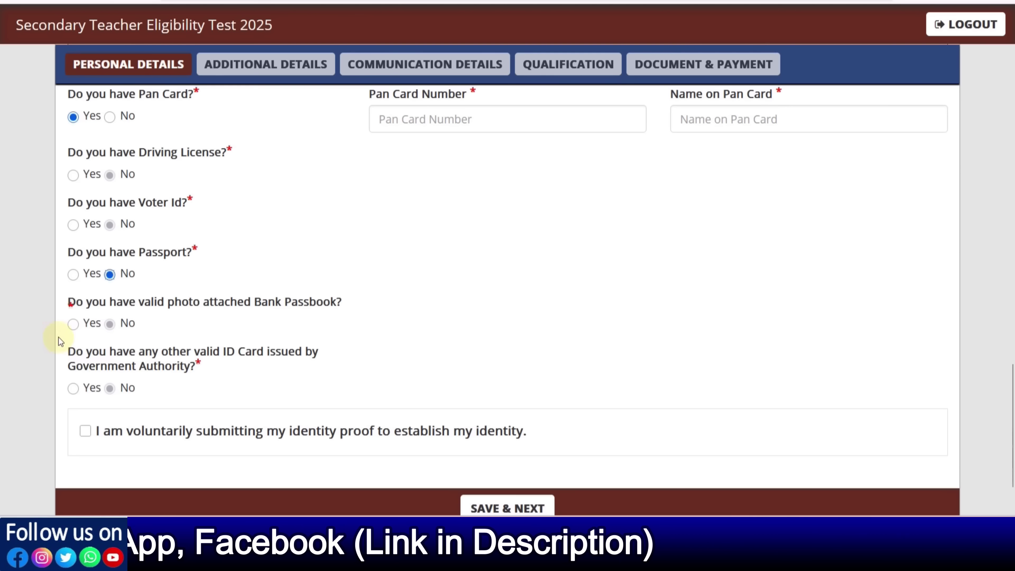
pyautogui.click(73, 324)
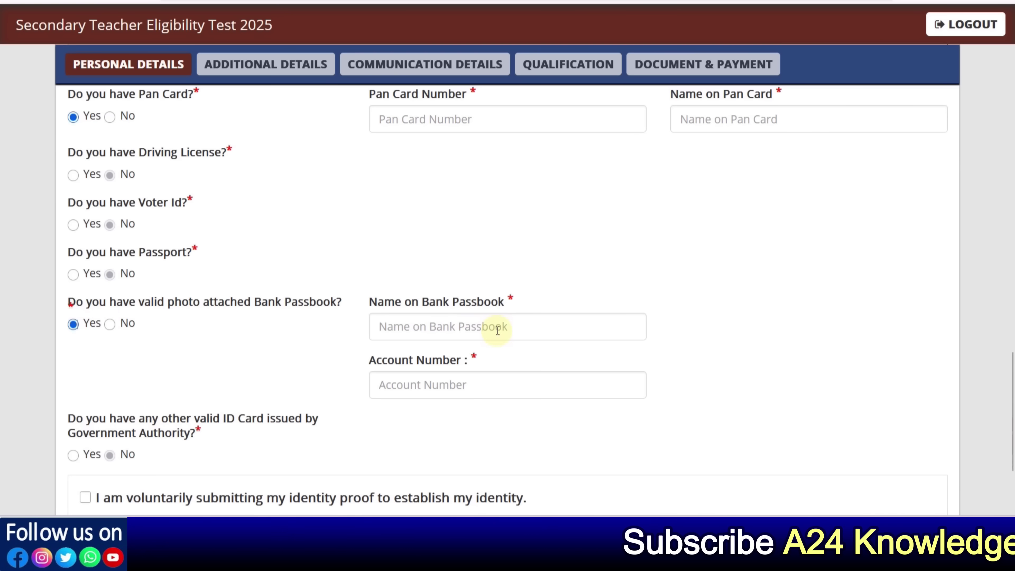
pyautogui.click(110, 324)
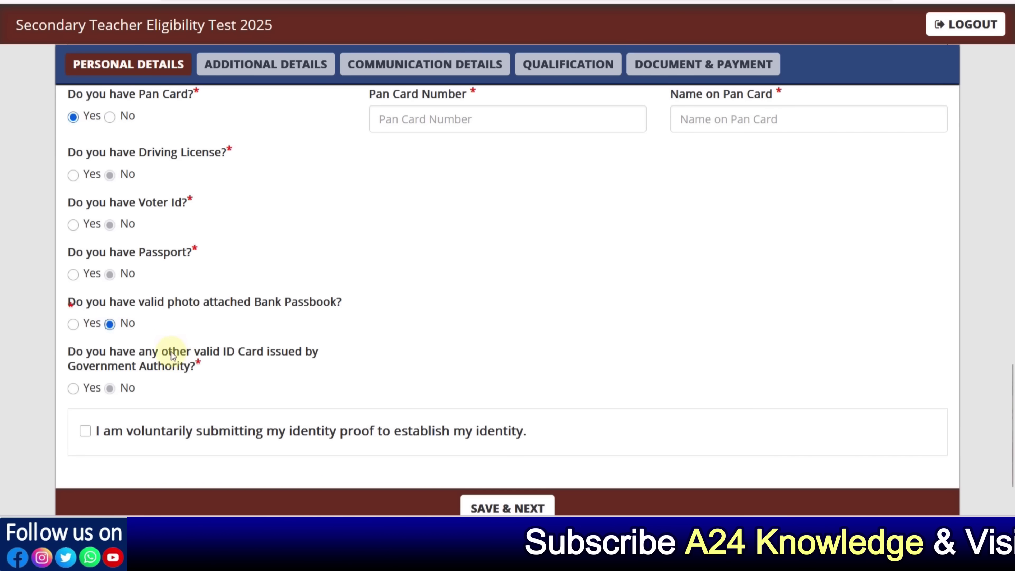
pyautogui.click(73, 388)
pyautogui.click(426, 383)
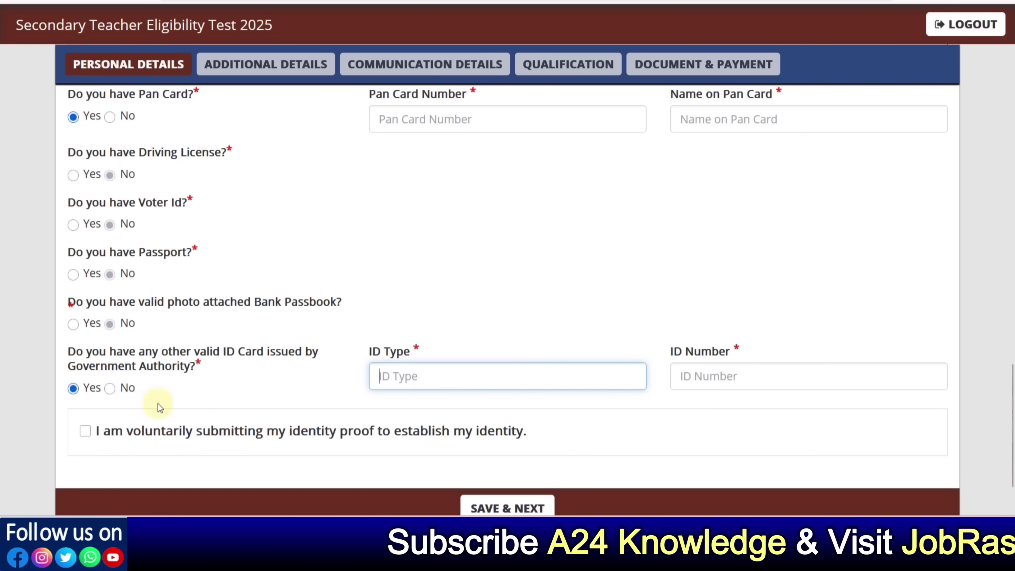
pyautogui.click(110, 389)
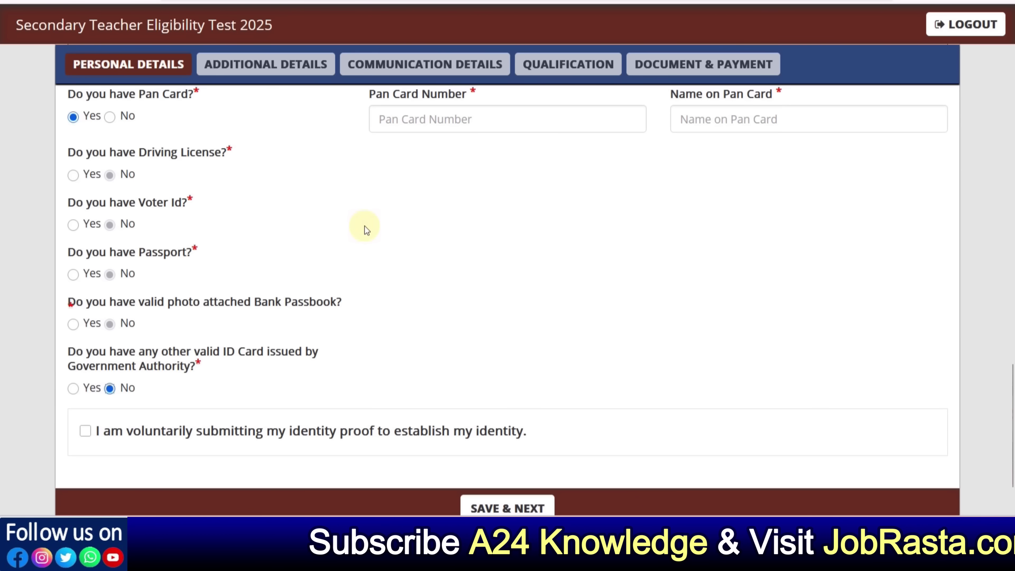
pyautogui.click(85, 430)
pyautogui.scroll(-2, 562, 471)
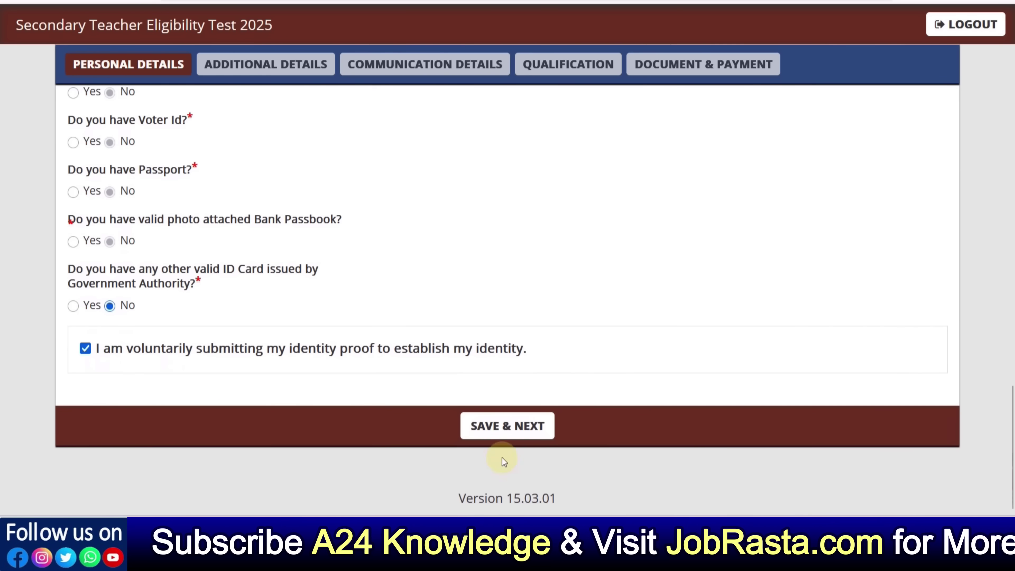
pyautogui.click(498, 436)
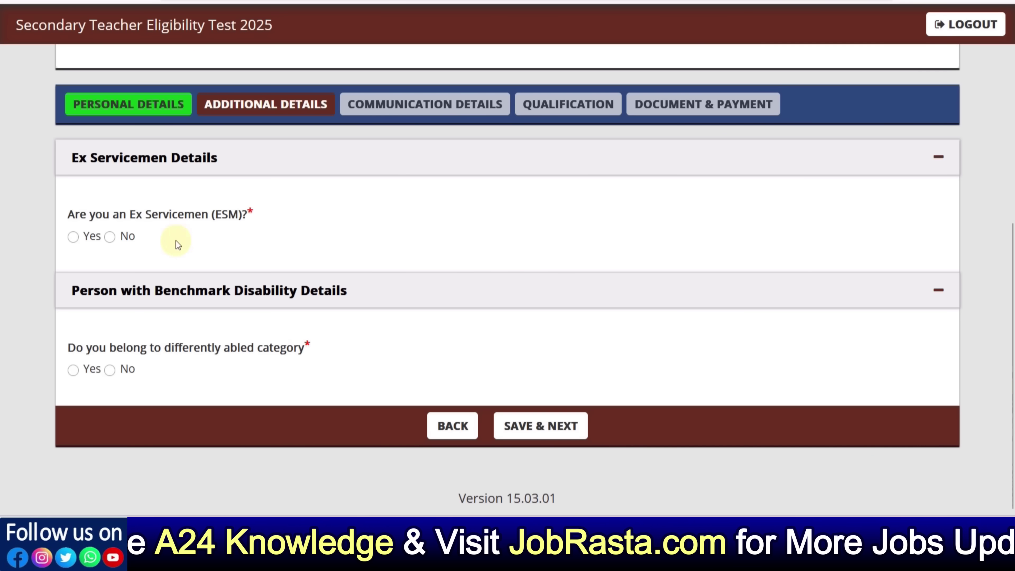
# Answer No to Ex Servicemen and differently abled after trying the options, then save
pyautogui.click(78, 237)
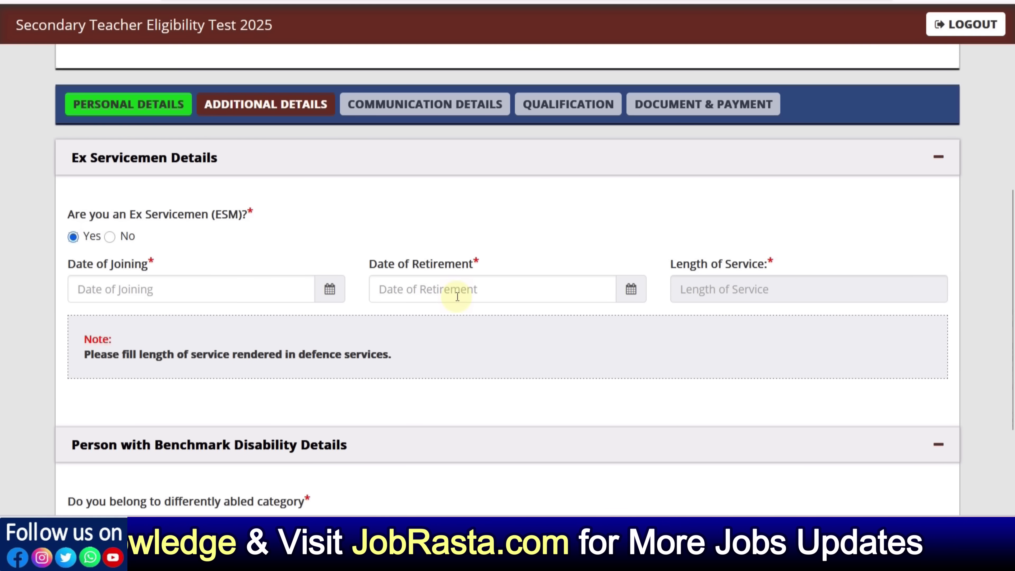
pyautogui.click(109, 237)
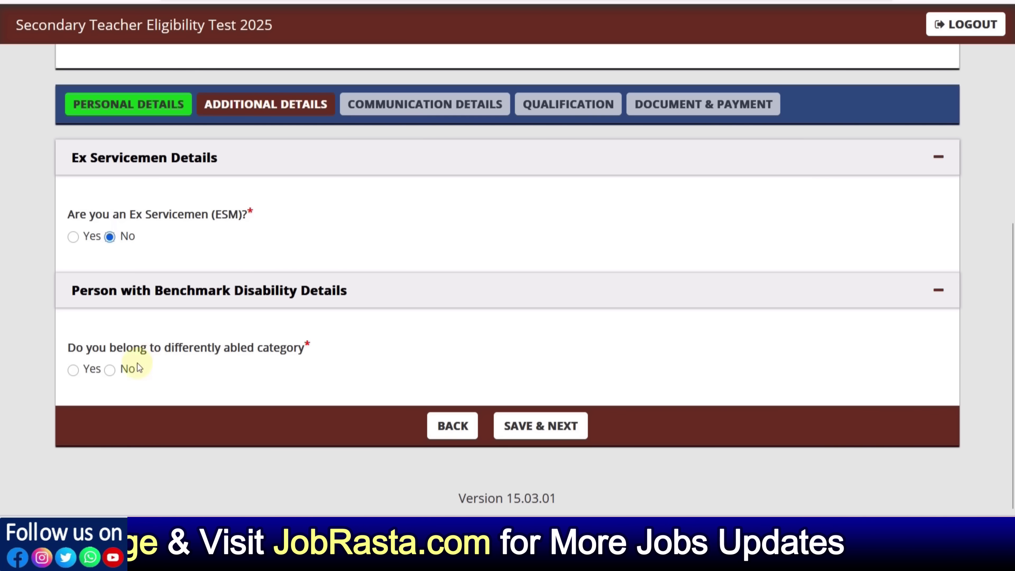
pyautogui.click(73, 370)
pyautogui.scroll(-2, 128, 376)
pyautogui.click(179, 377)
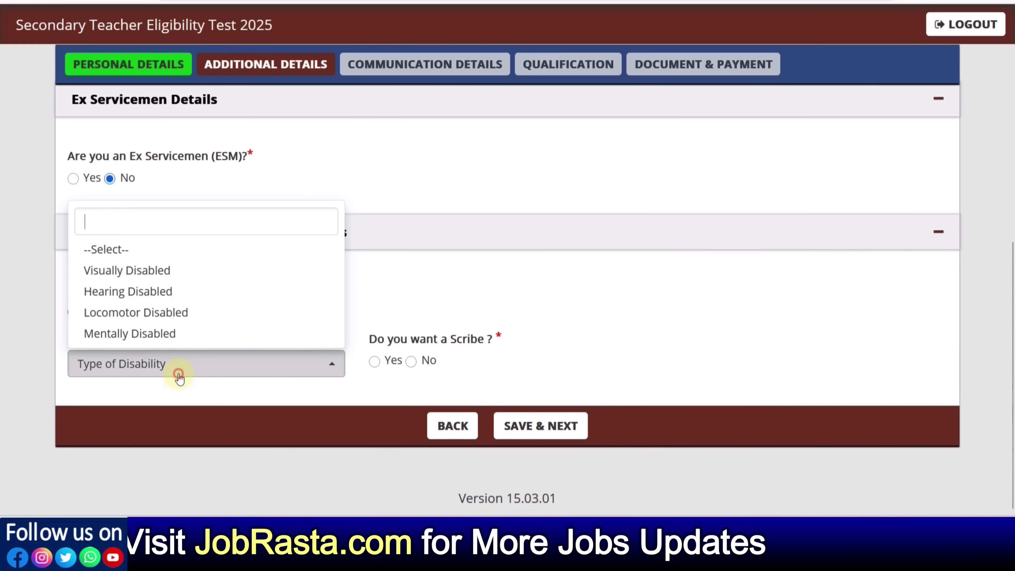
pyautogui.click(375, 362)
pyautogui.click(413, 362)
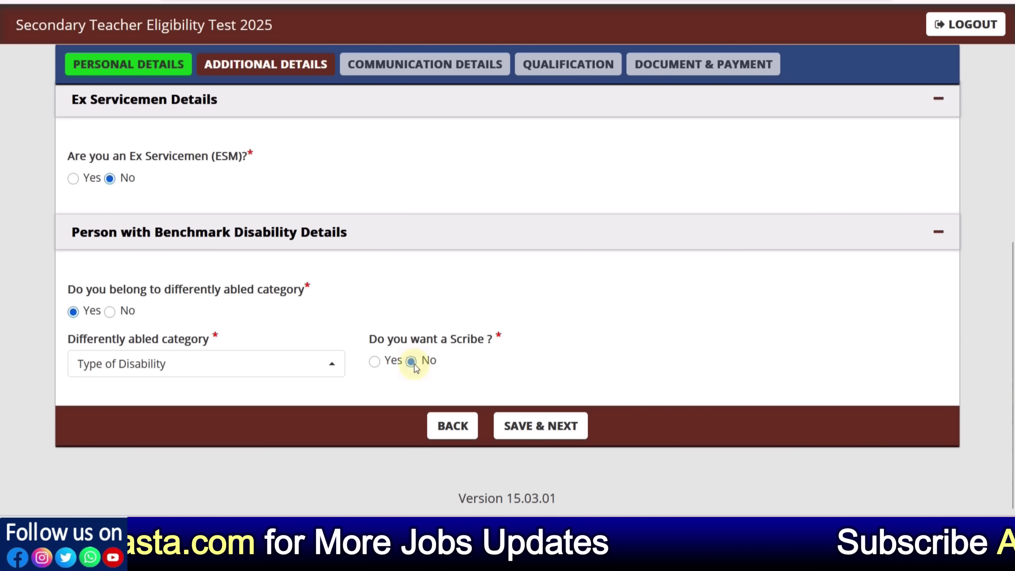
pyautogui.click(209, 370)
pyautogui.click(176, 291)
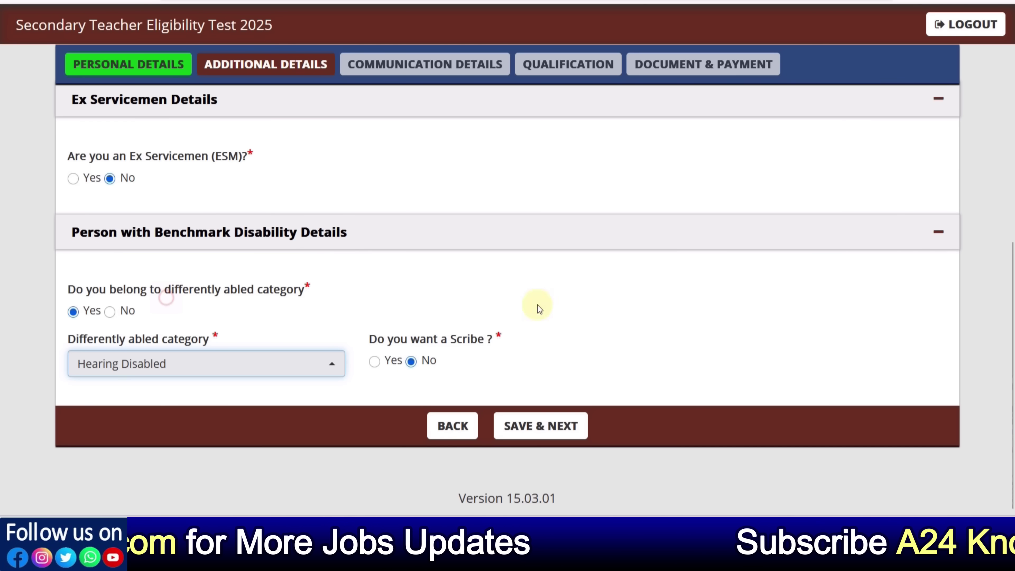
pyautogui.click(108, 312)
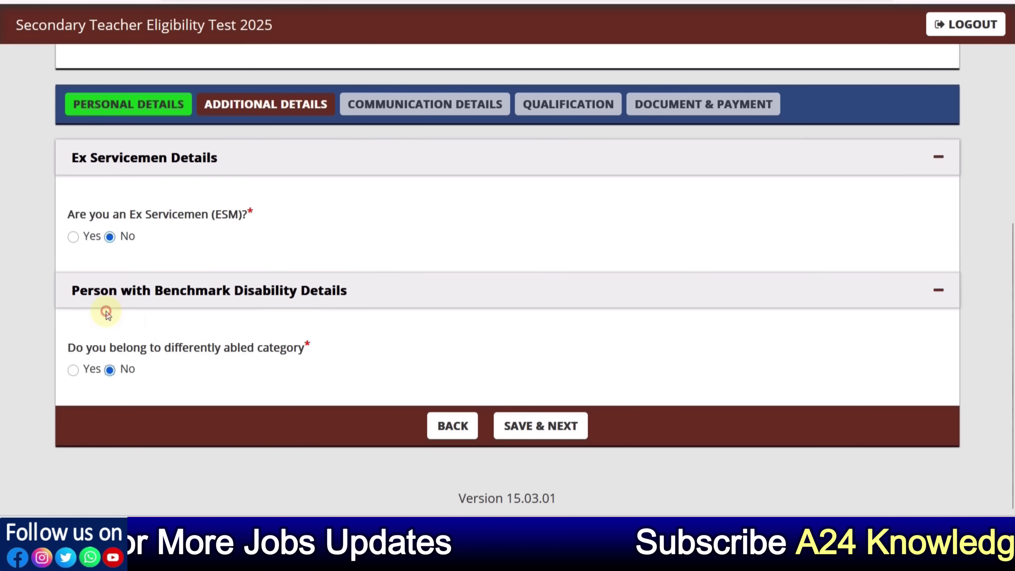
pyautogui.click(555, 423)
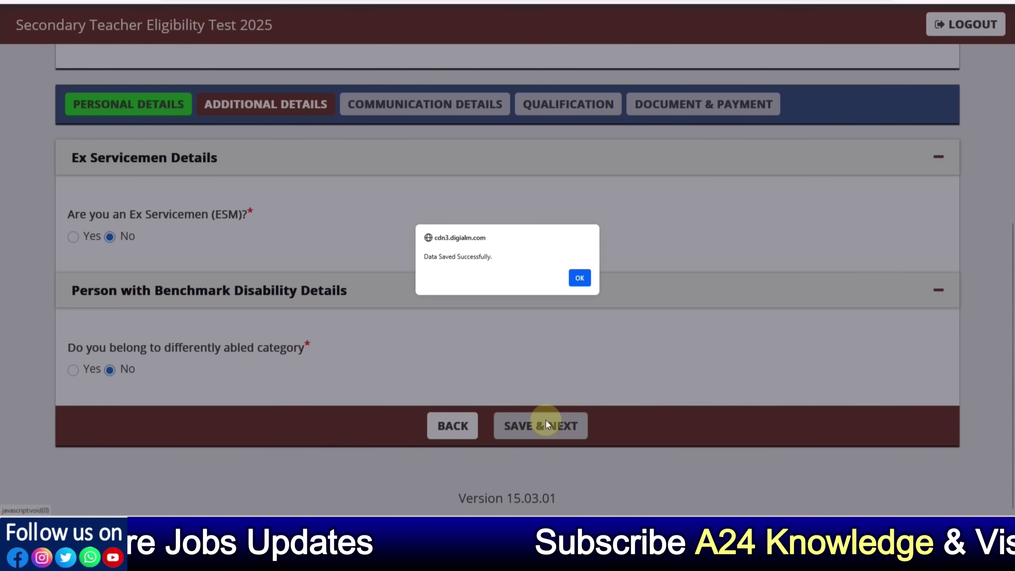
# Acknowledge the save and set the correspondence address country to India and state to Bihar
pyautogui.click(575, 280)
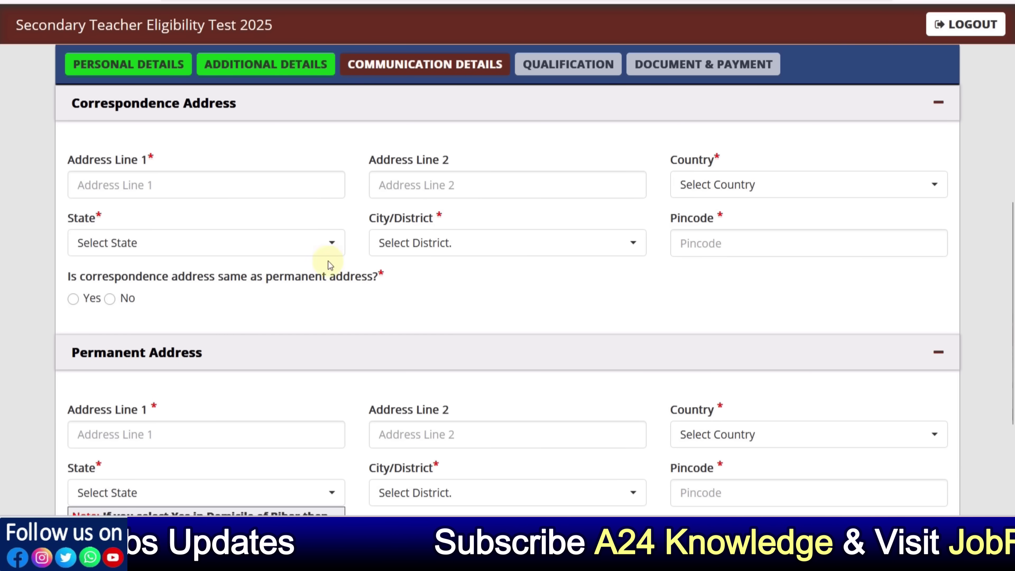
pyautogui.click(144, 194)
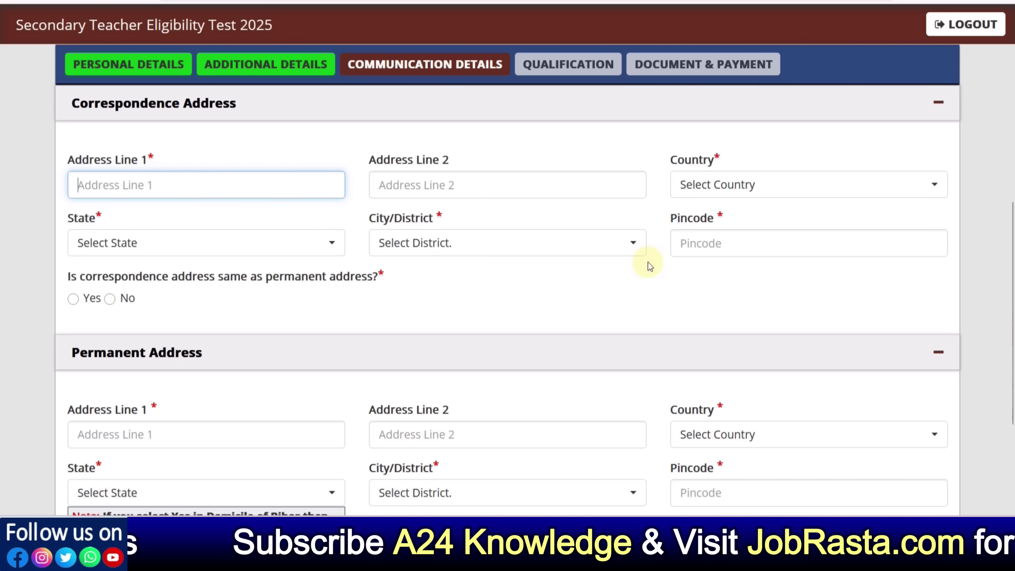
pyautogui.click(712, 186)
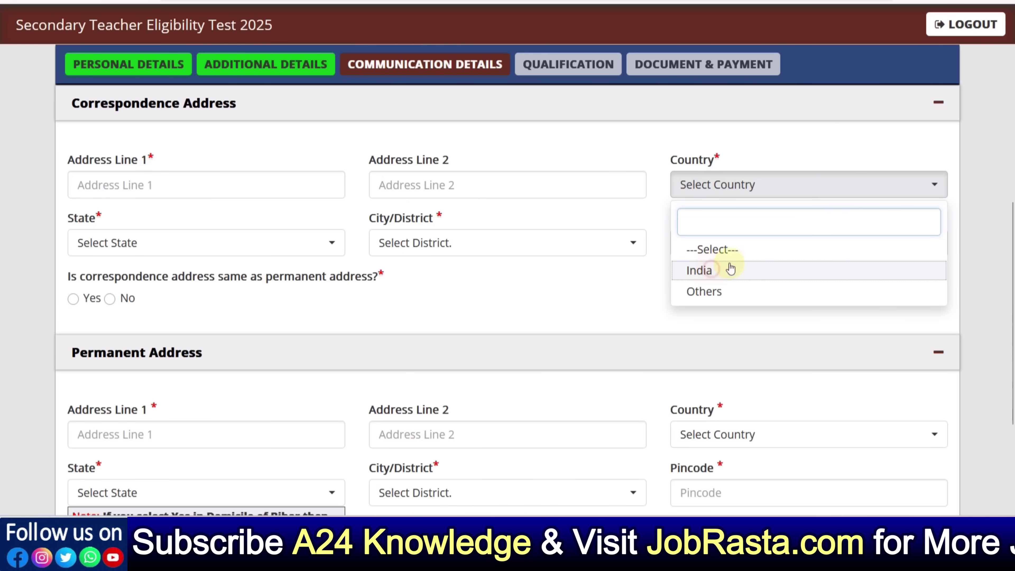
pyautogui.click(724, 268)
pyautogui.click(232, 244)
pyautogui.scroll(-10, 200, 368)
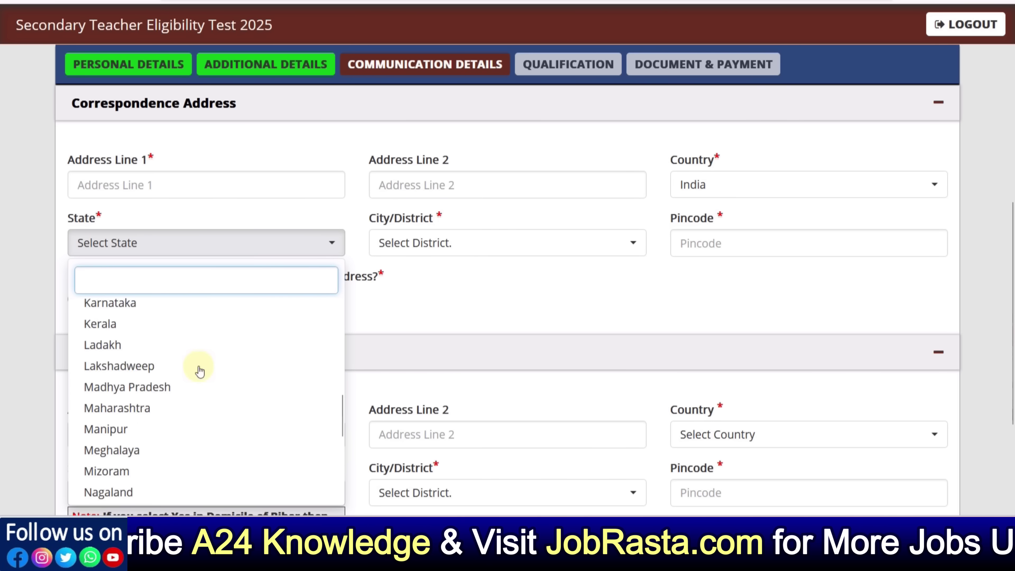
pyautogui.scroll(-3, 199, 371)
pyautogui.scroll(10, 199, 371)
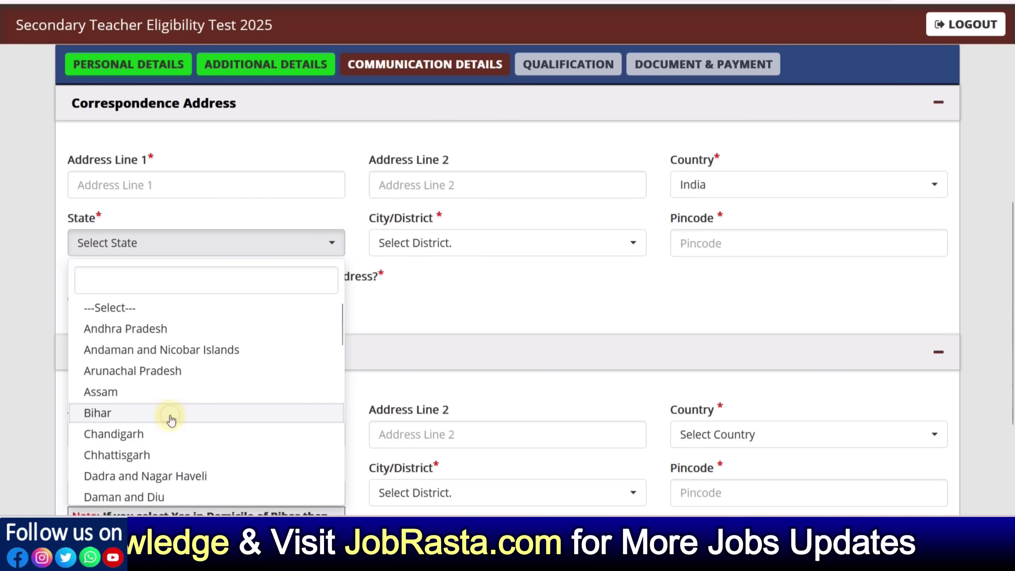
pyautogui.click(168, 414)
# Choose Patna district, mark the permanent address as different, and save communication details
pyautogui.click(419, 245)
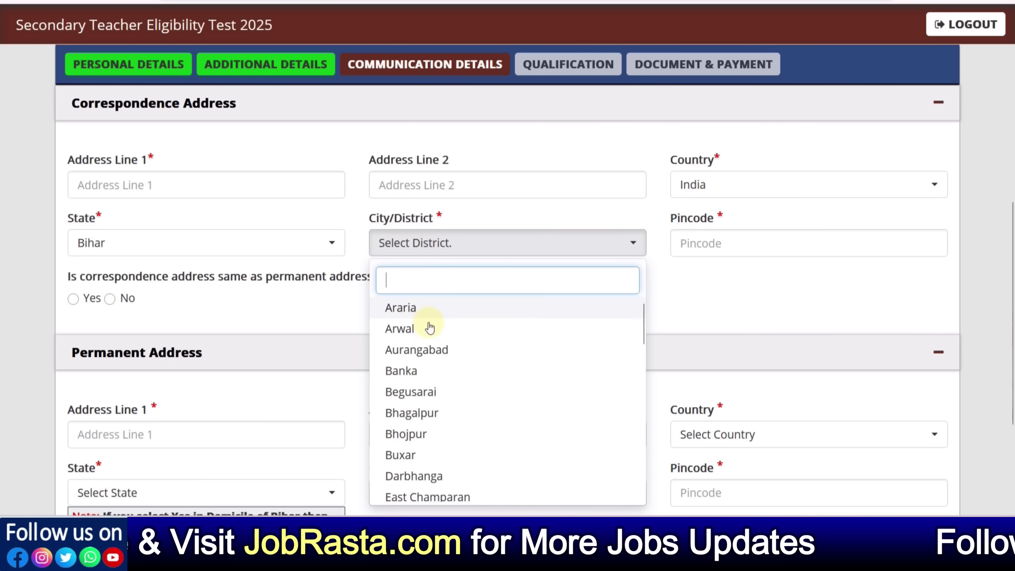
pyautogui.scroll(-2, 440, 354)
pyautogui.scroll(-8, 441, 355)
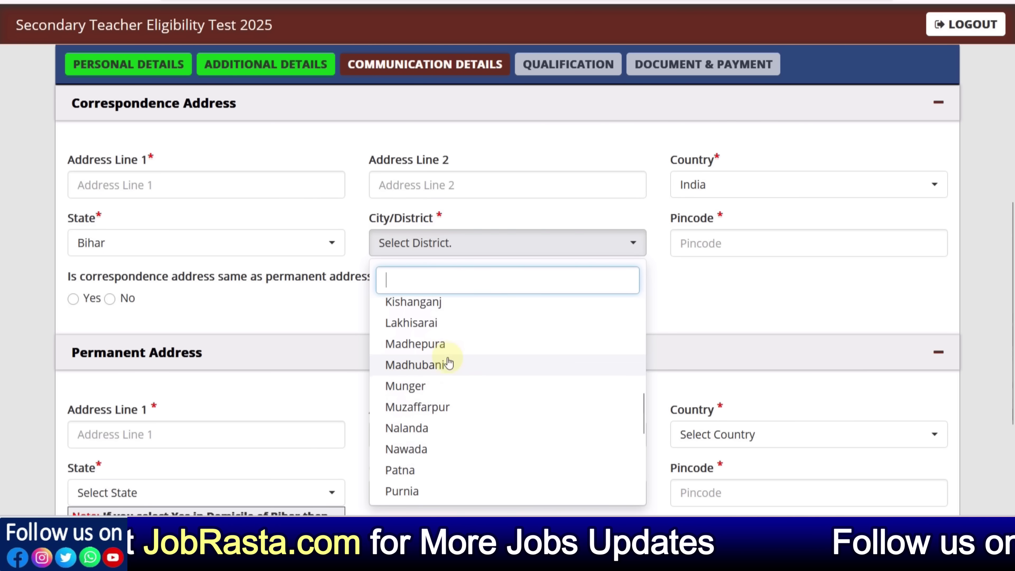
pyautogui.scroll(2, 441, 358)
pyautogui.click(408, 378)
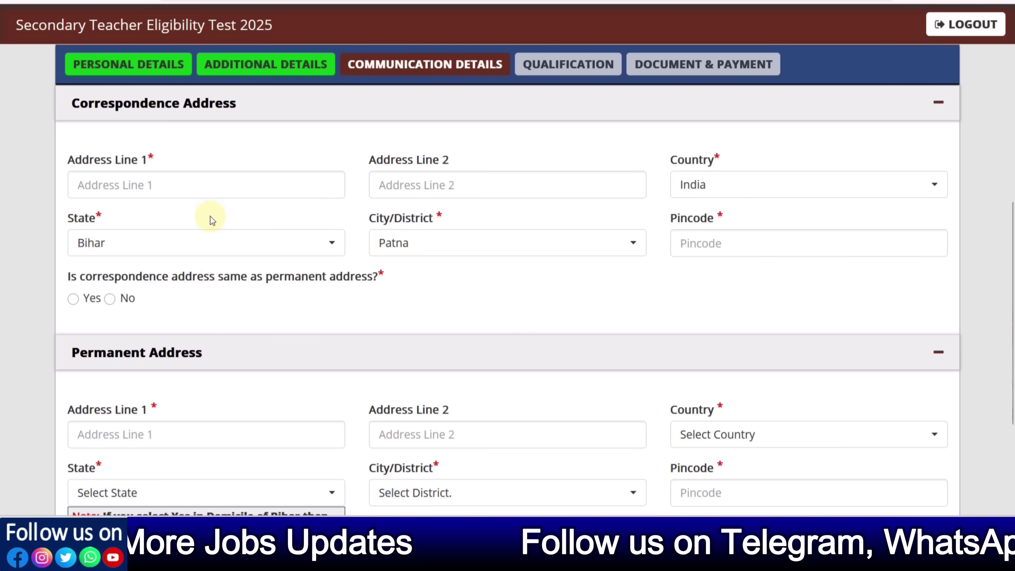
pyautogui.click(73, 300)
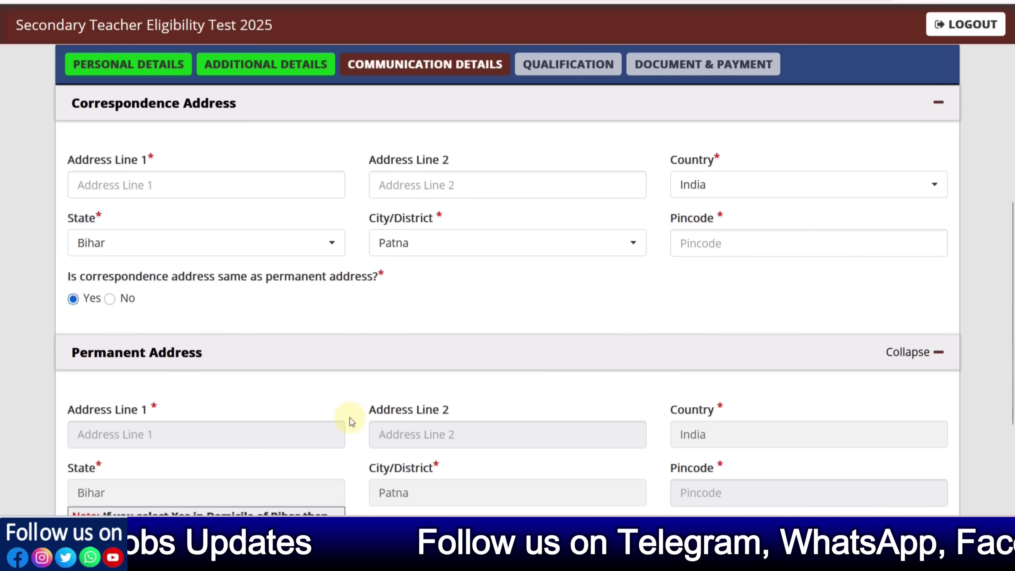
pyautogui.click(112, 304)
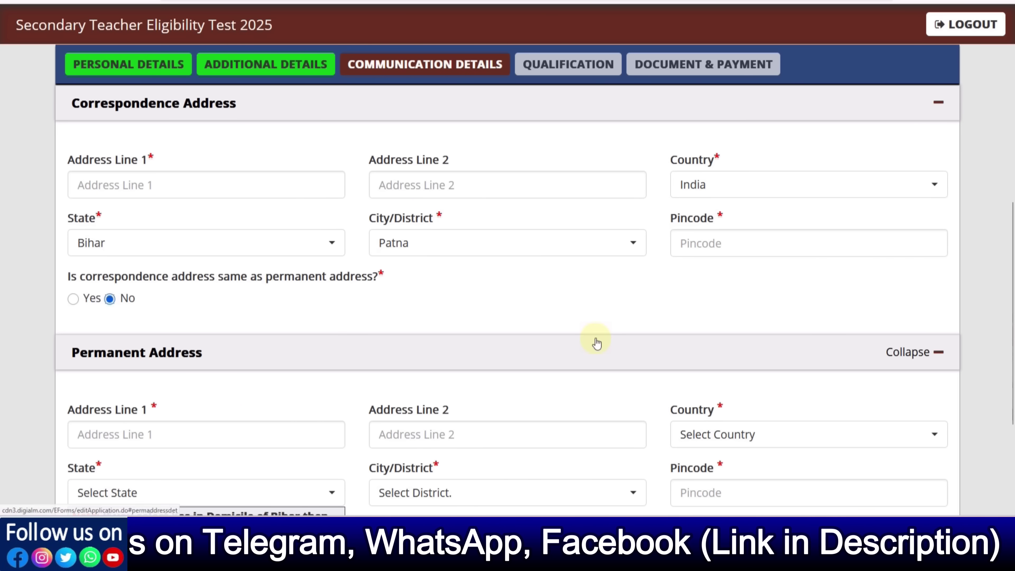
pyautogui.scroll(-5, 594, 340)
pyautogui.click(564, 428)
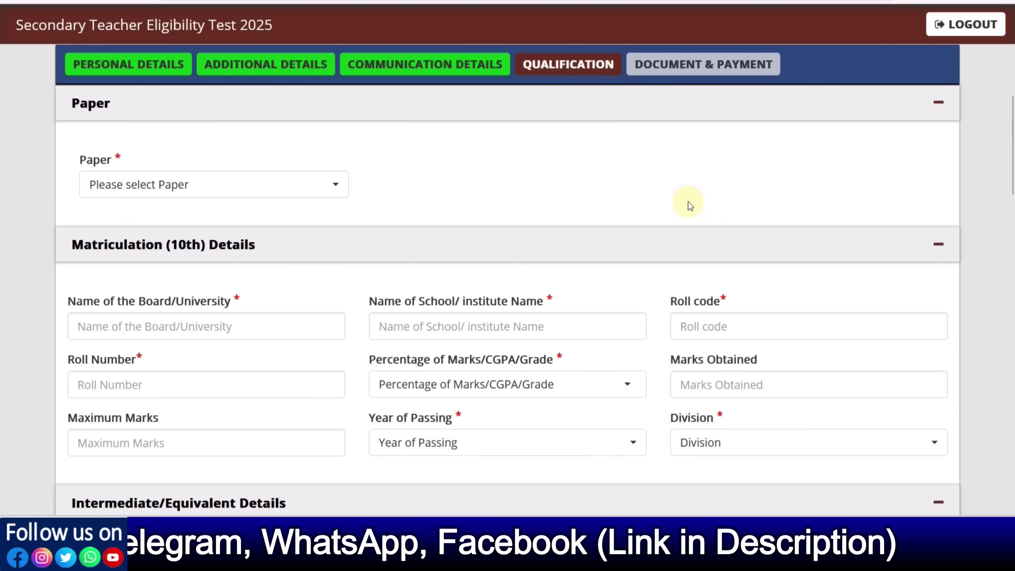
# Set the exam paper to 'Subject offered for Both (Paper I and II)'
pyautogui.scroll(2, 396, 217)
pyautogui.scroll(-2, 394, 218)
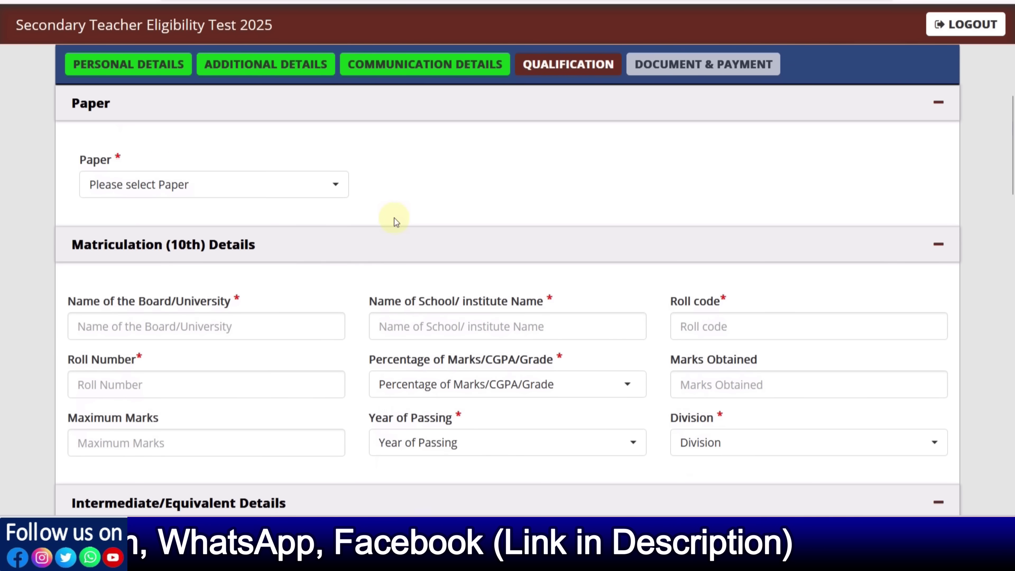
pyautogui.click(245, 195)
pyautogui.click(192, 272)
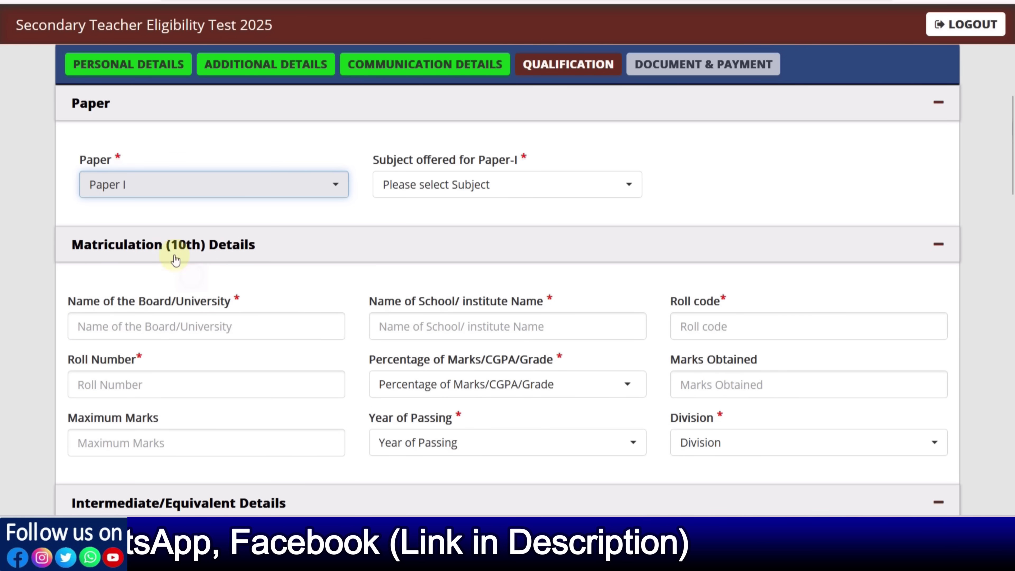
pyautogui.click(415, 185)
pyautogui.click(226, 173)
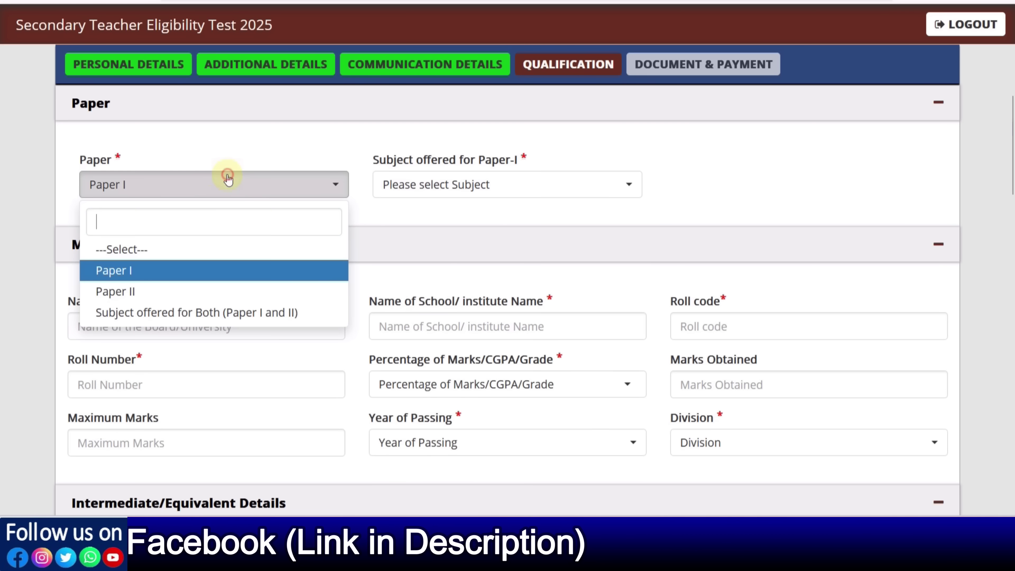
pyautogui.click(171, 289)
pyautogui.click(475, 191)
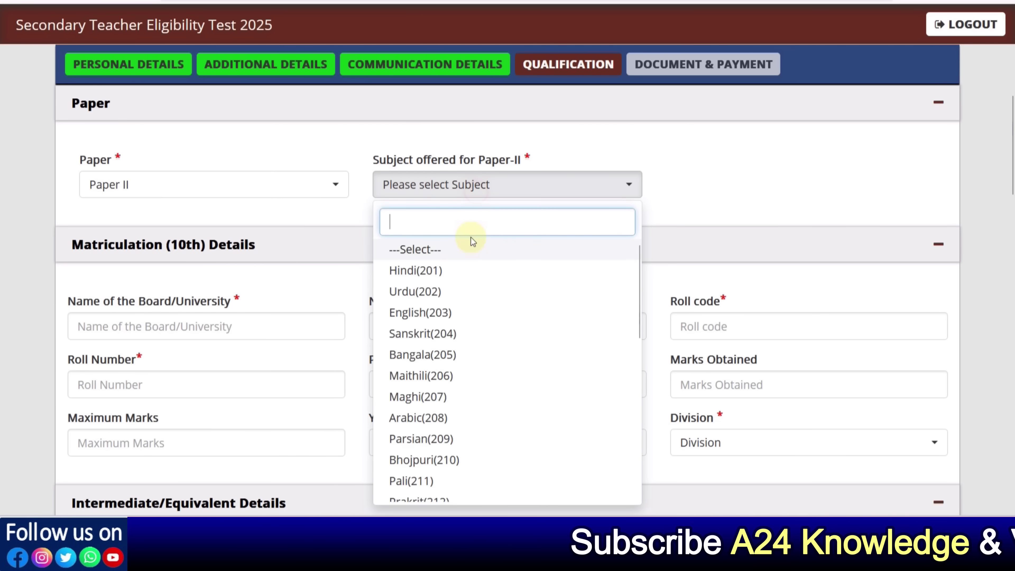
pyautogui.click(200, 195)
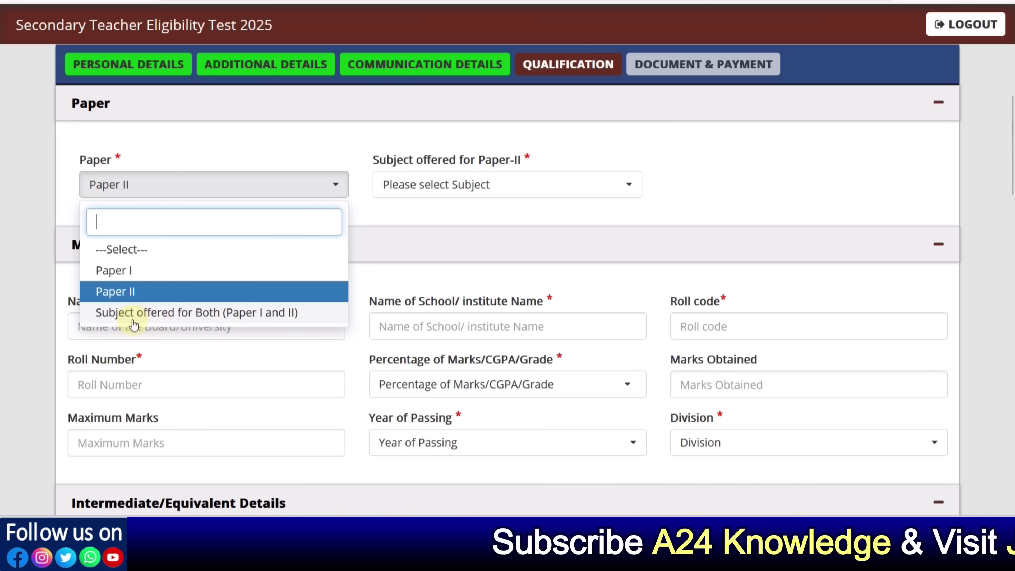
pyautogui.click(157, 316)
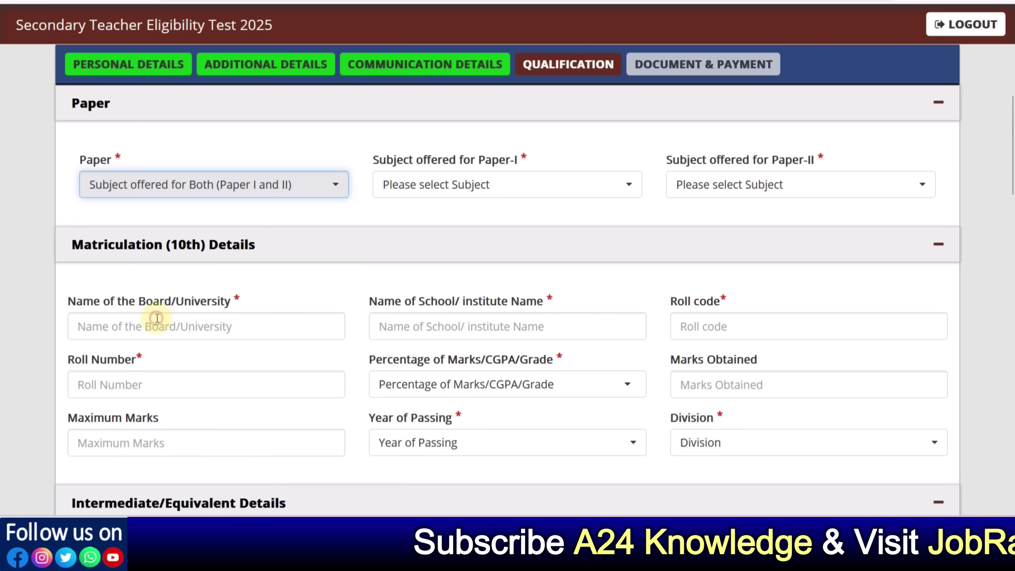
# Choose Sanskrit(105) as the Paper-I subject and Sanskrit(204) as the Paper-II subject
pyautogui.click(596, 201)
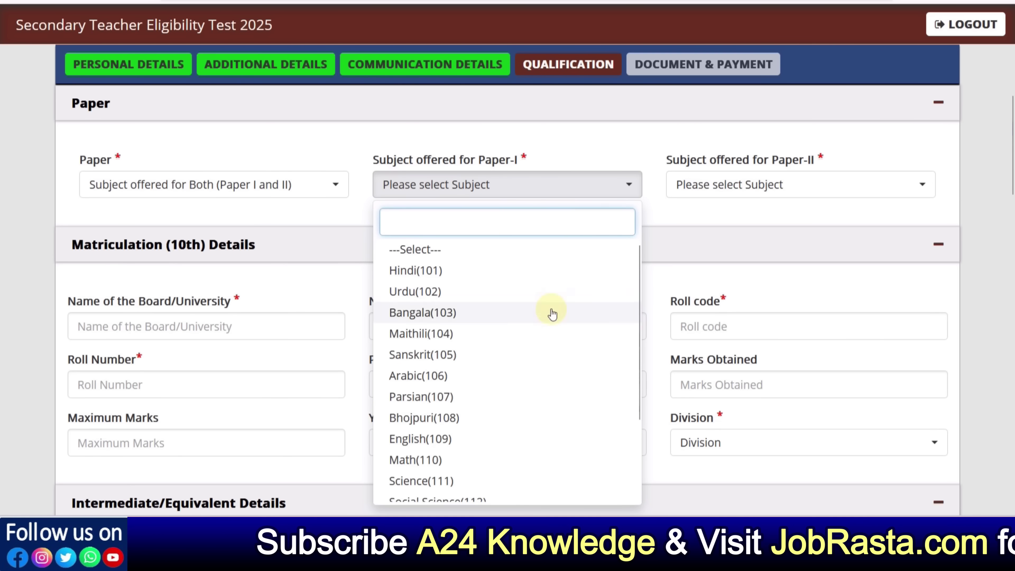
pyautogui.scroll(-2, 548, 312)
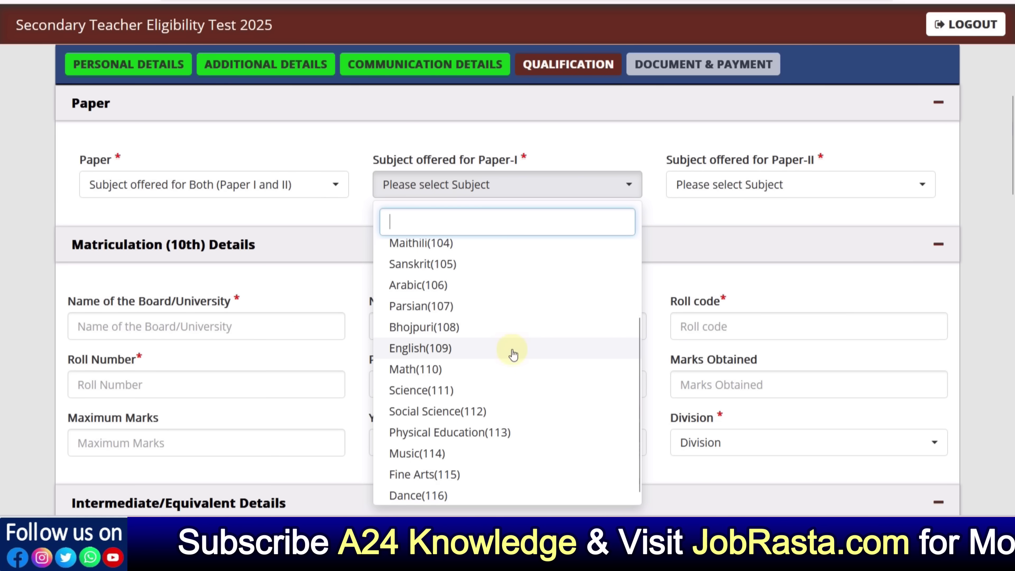
pyautogui.scroll(-1, 513, 354)
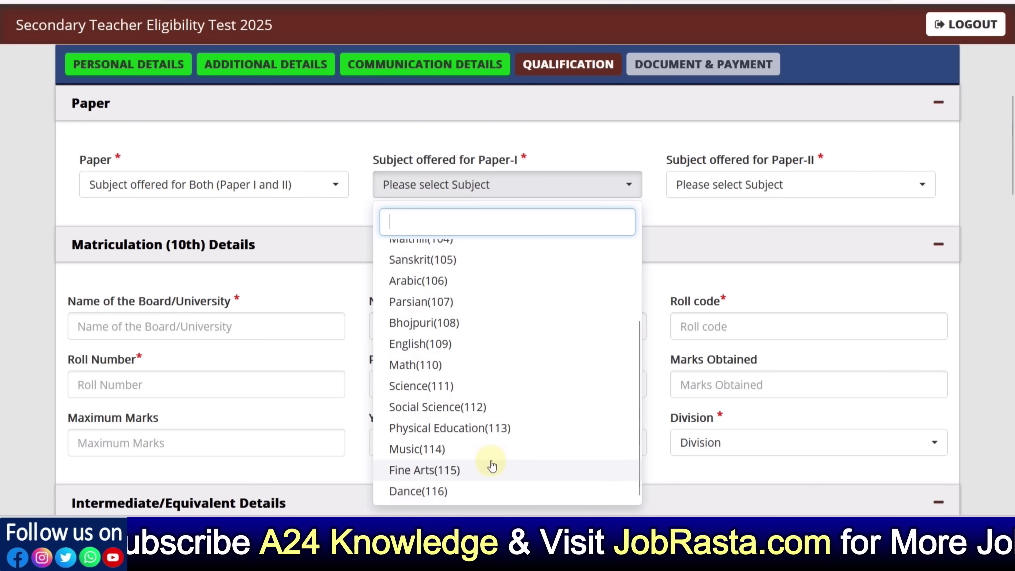
pyautogui.scroll(3, 491, 472)
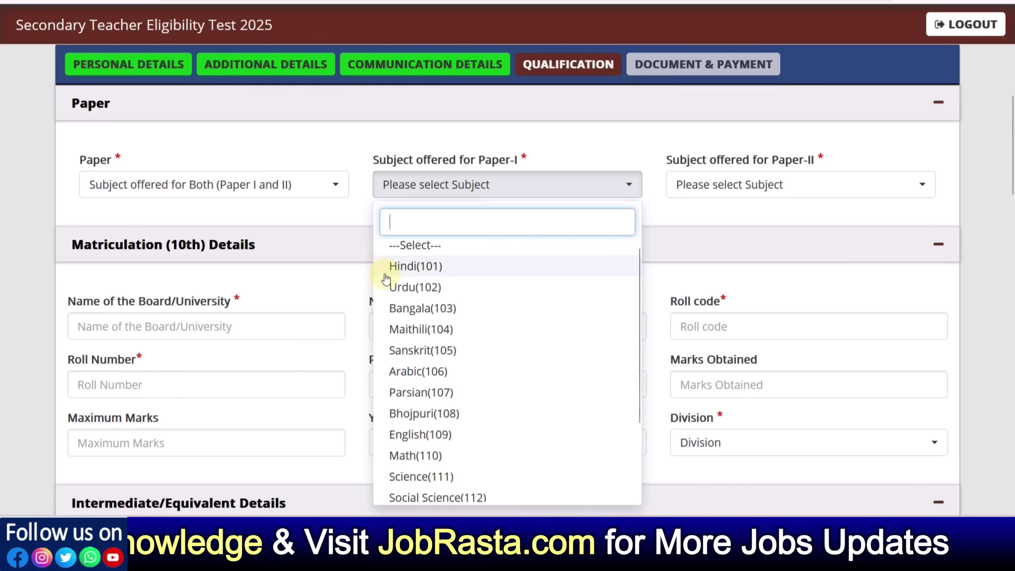
pyautogui.click(426, 349)
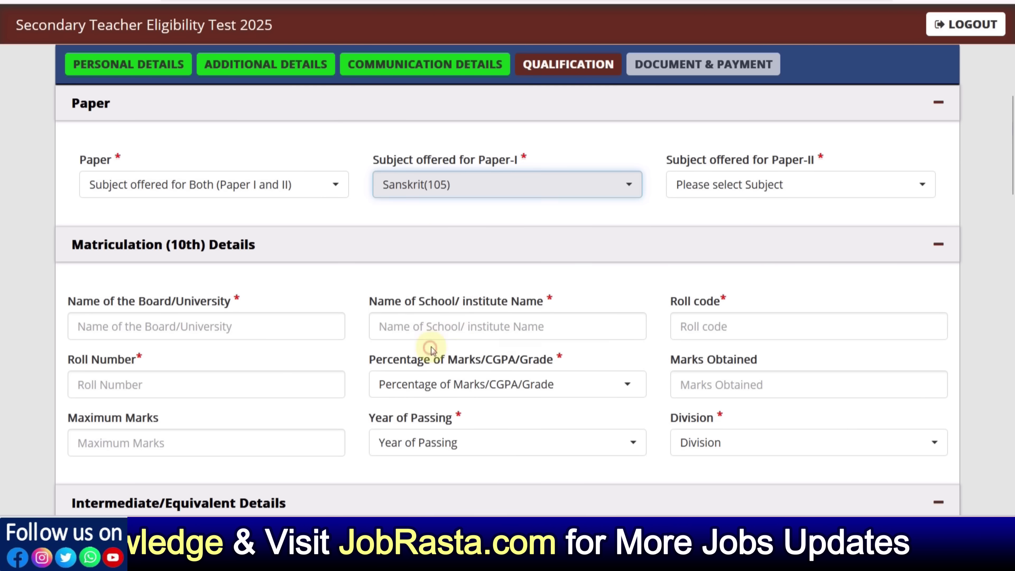
pyautogui.click(707, 197)
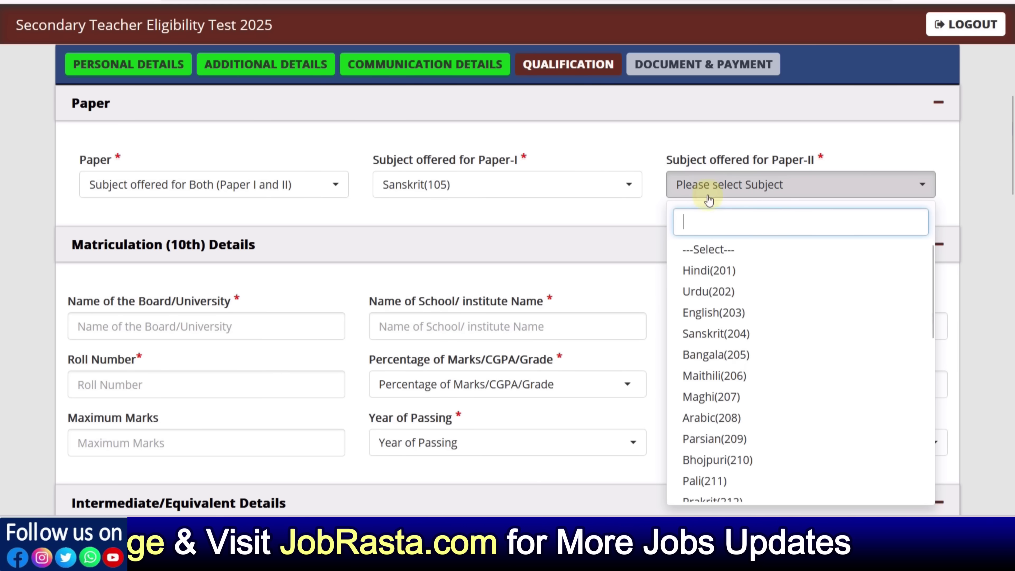
pyautogui.click(715, 340)
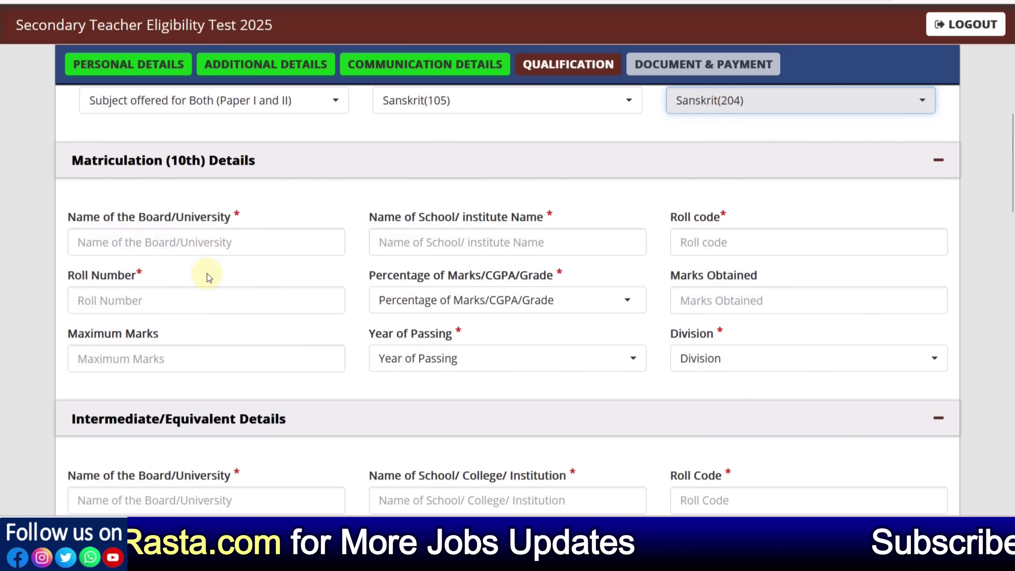
pyautogui.click(174, 241)
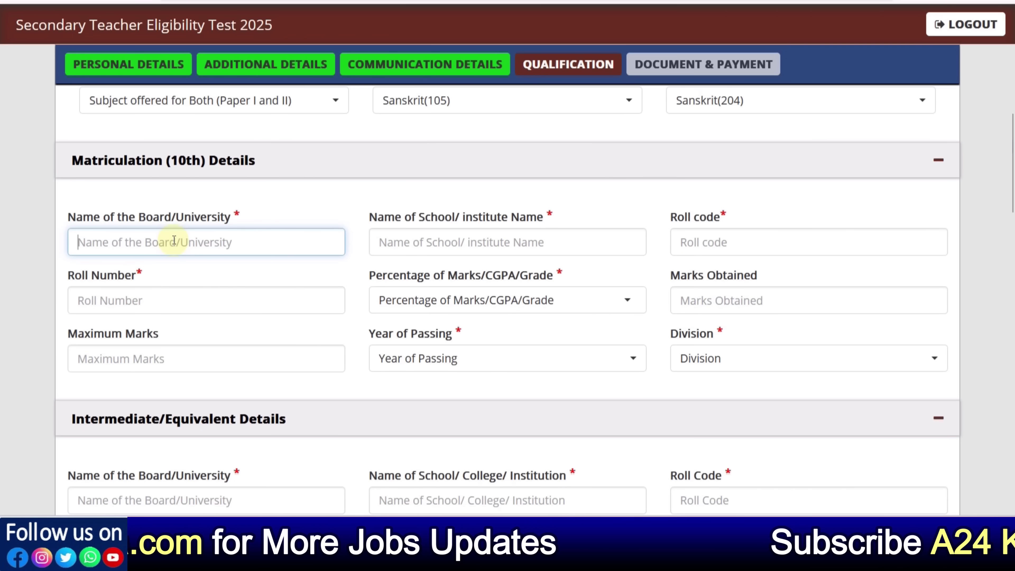
# Enter BIHAR BOARD as the 10th board and RKS SCHOOL as the school
pyautogui.write('BIHAR ')
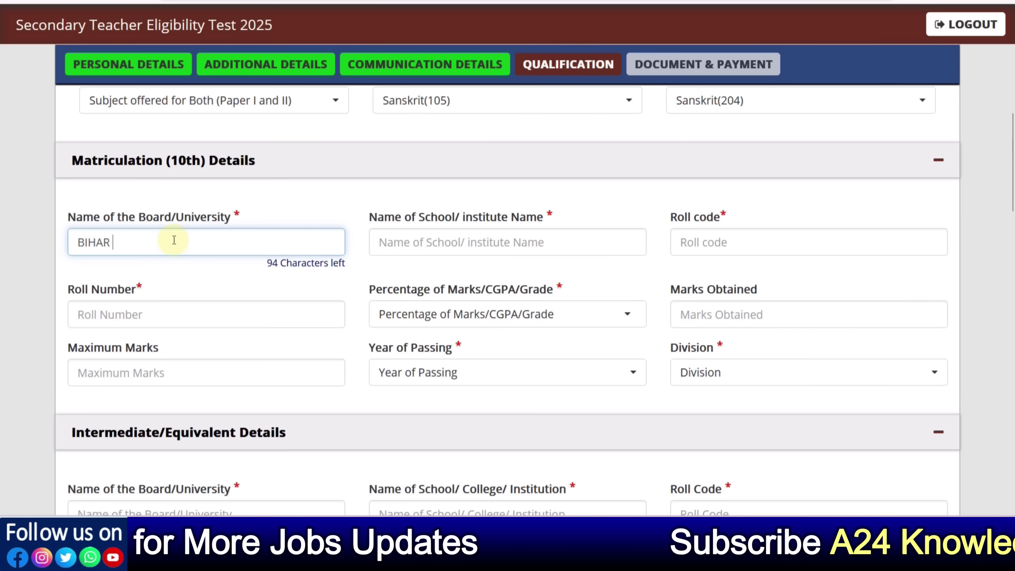
pyautogui.write('BOARD')
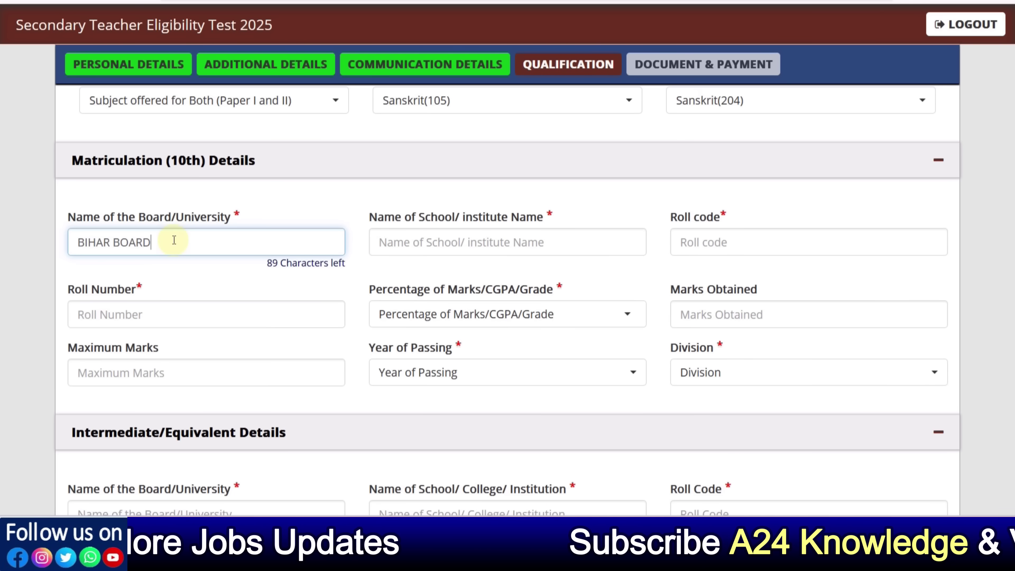
pyautogui.press('Tab')
pyautogui.write('R')
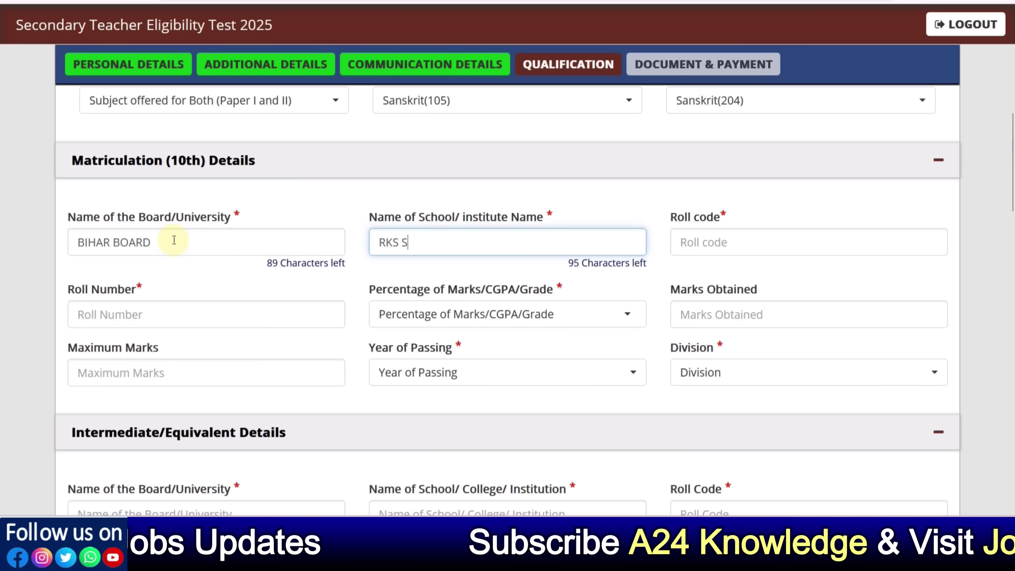
pyautogui.write('KS SCHOOL')
pyautogui.press('Tab')
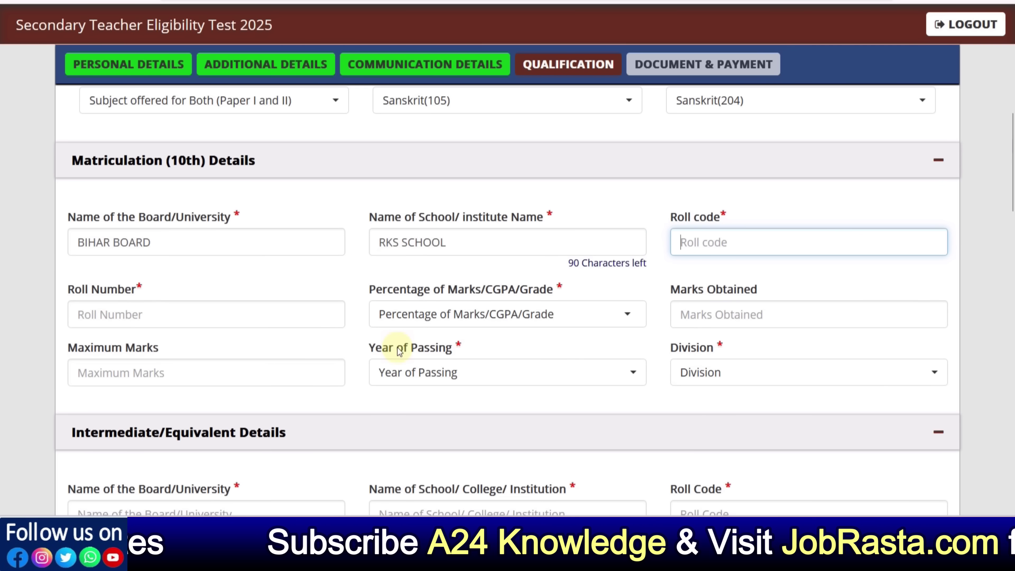
# Try CGPA marks: 9 out of 10 with factor 9.5, giving 85.50%
pyautogui.click(418, 306)
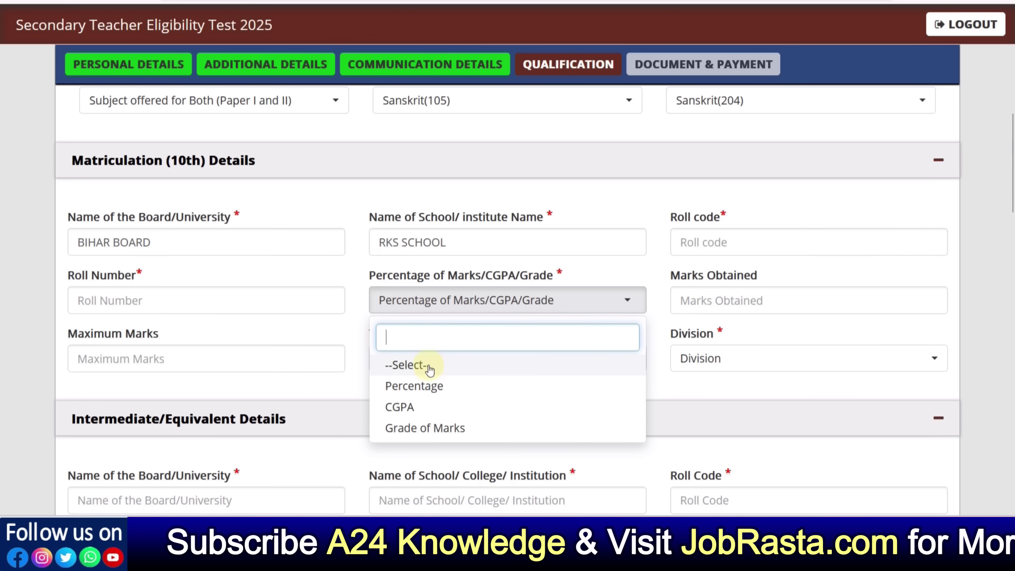
pyautogui.click(430, 387)
pyautogui.click(430, 302)
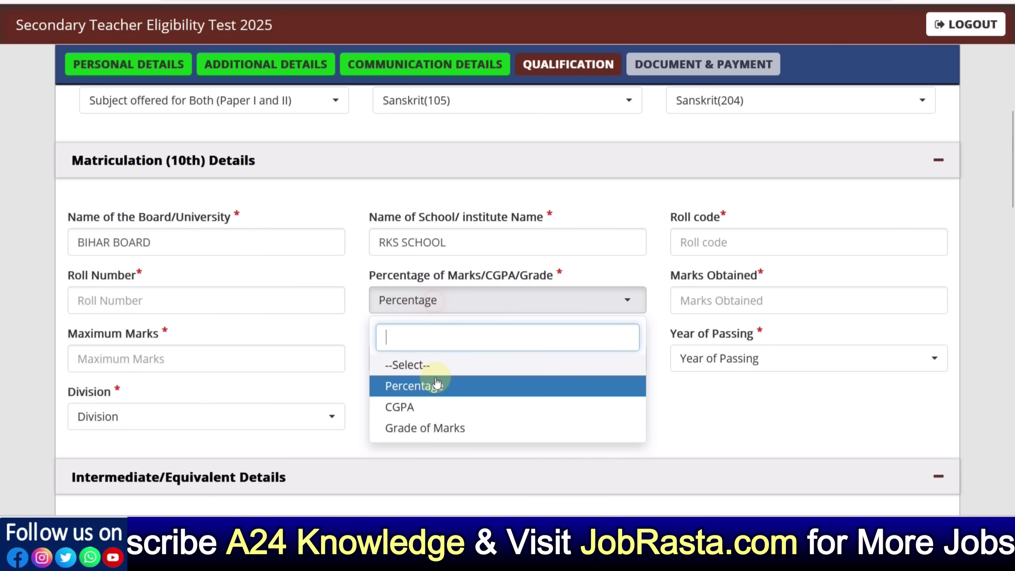
pyautogui.click(429, 409)
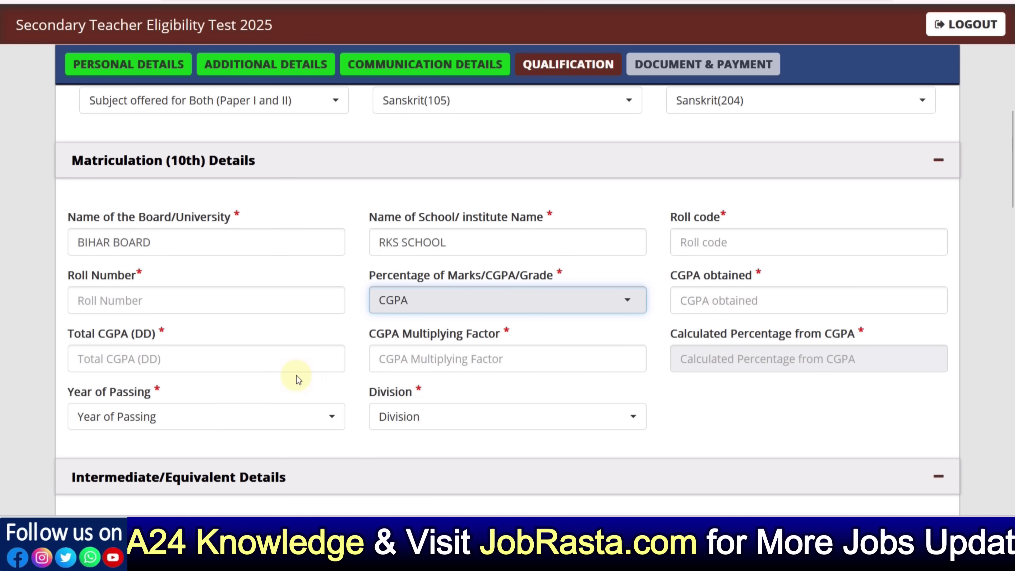
pyautogui.click(398, 361)
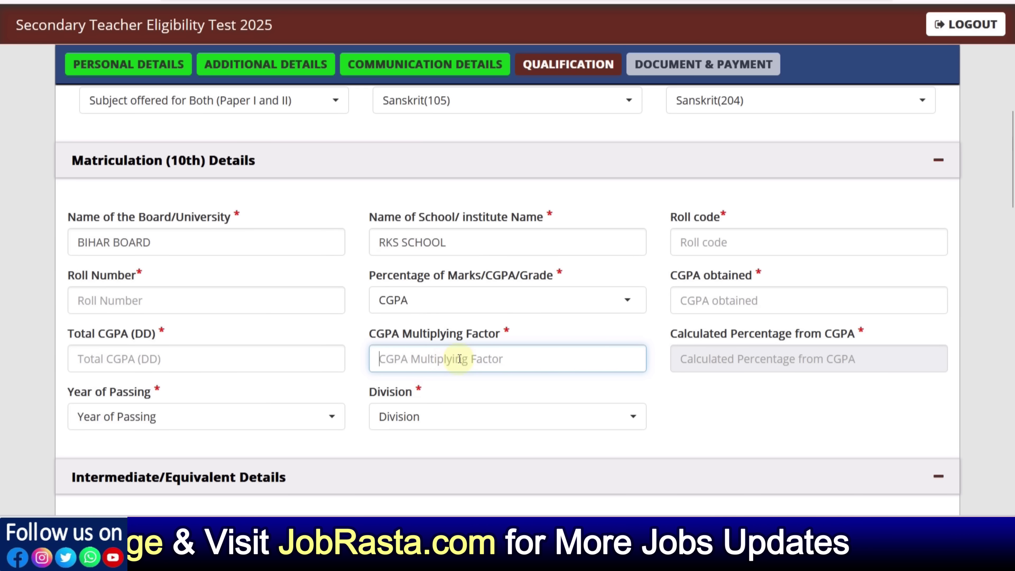
pyautogui.click(725, 311)
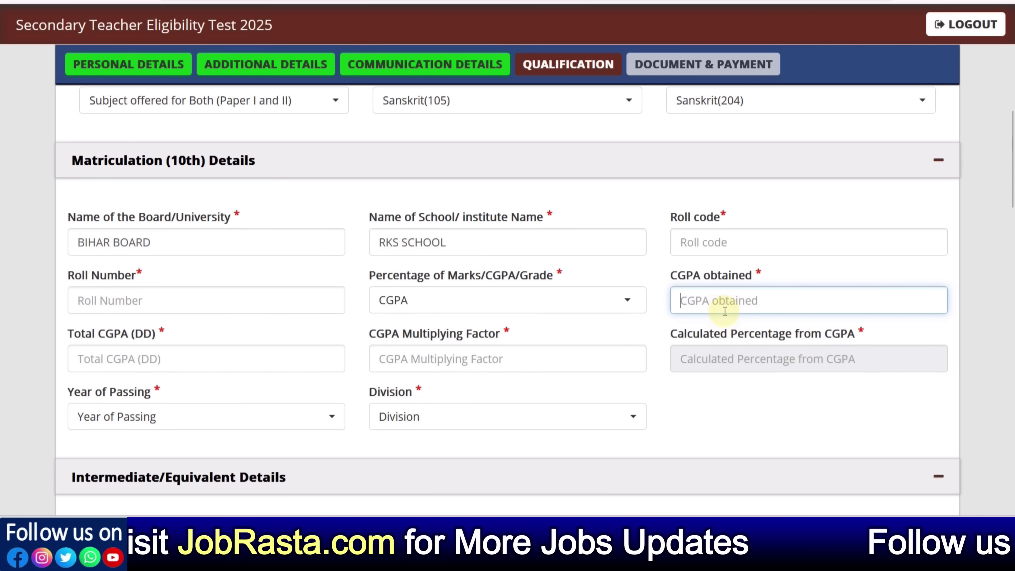
pyautogui.write('9')
pyautogui.press('Tab')
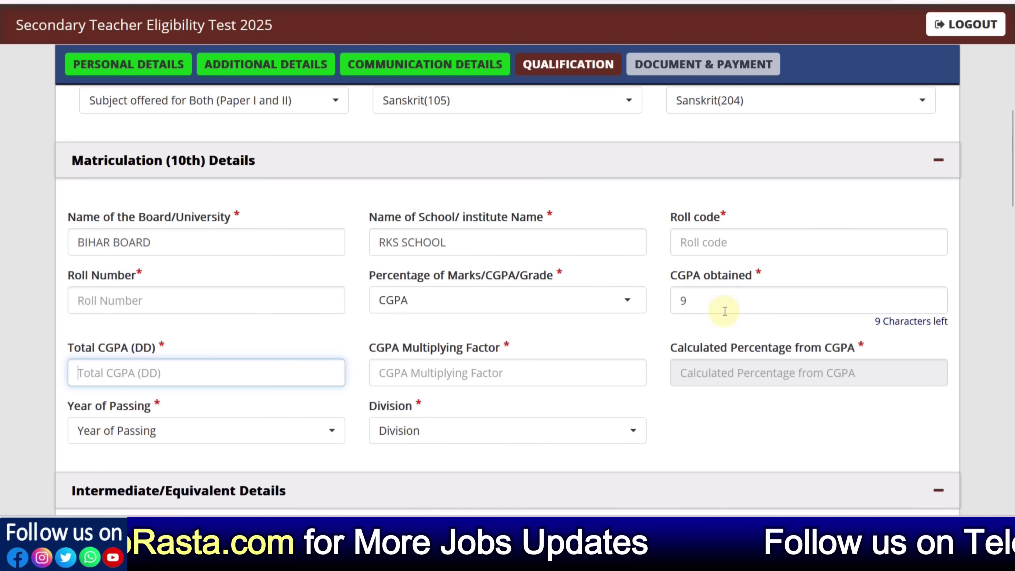
pyautogui.write('10')
pyautogui.press('Tab')
pyautogui.write('9.')
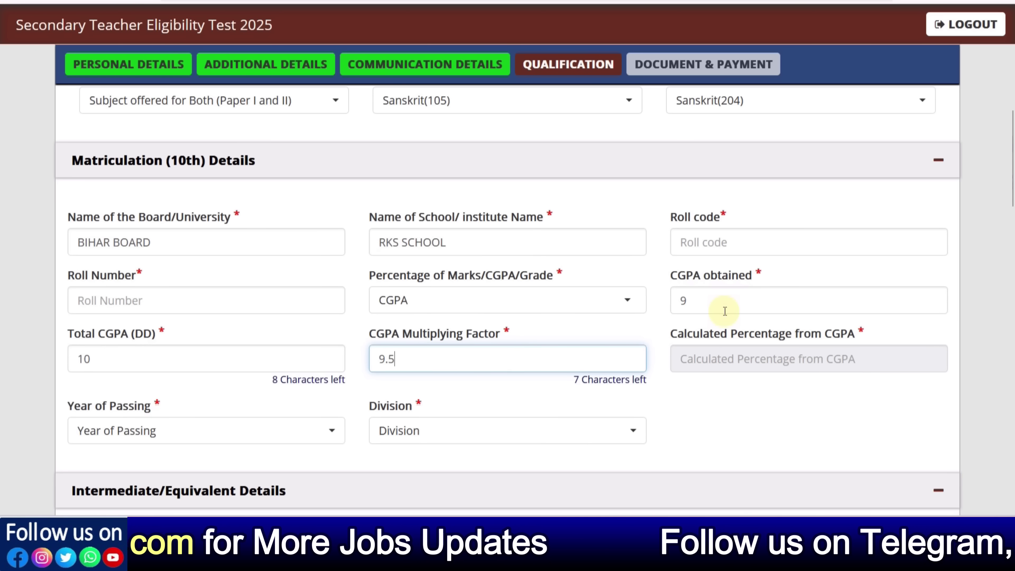
pyautogui.write('5')
pyautogui.click(531, 388)
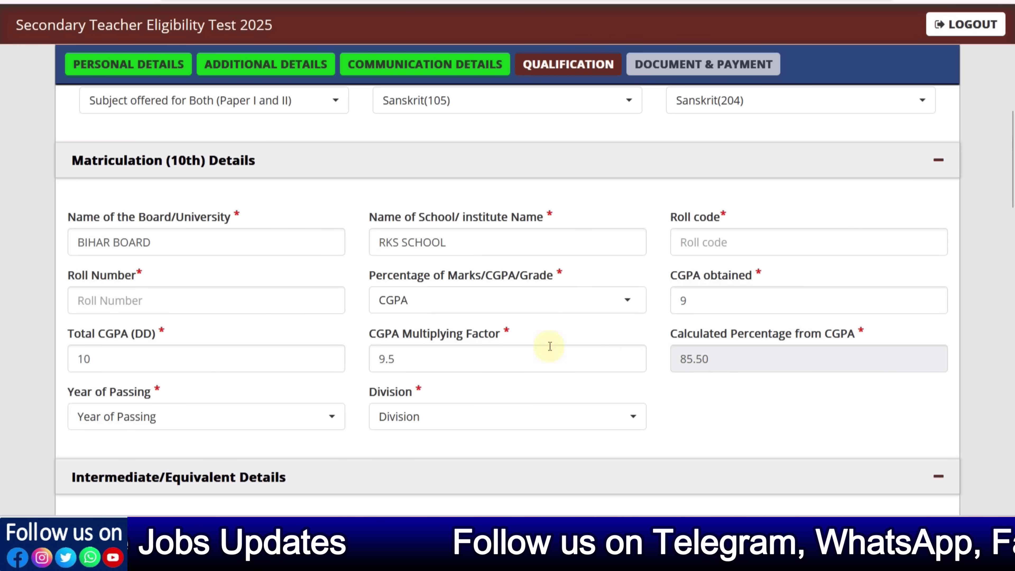
# Switch to Percentage with 480 of 600 marks, passing year 2016, First division
pyautogui.click(458, 304)
pyautogui.click(438, 386)
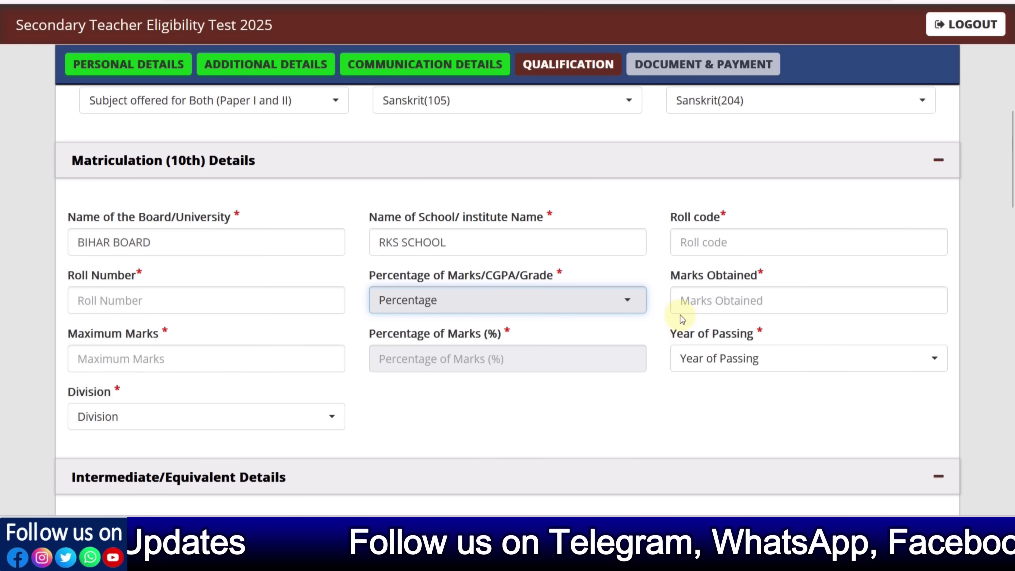
pyautogui.click(684, 301)
pyautogui.write('480')
pyautogui.press('Tab')
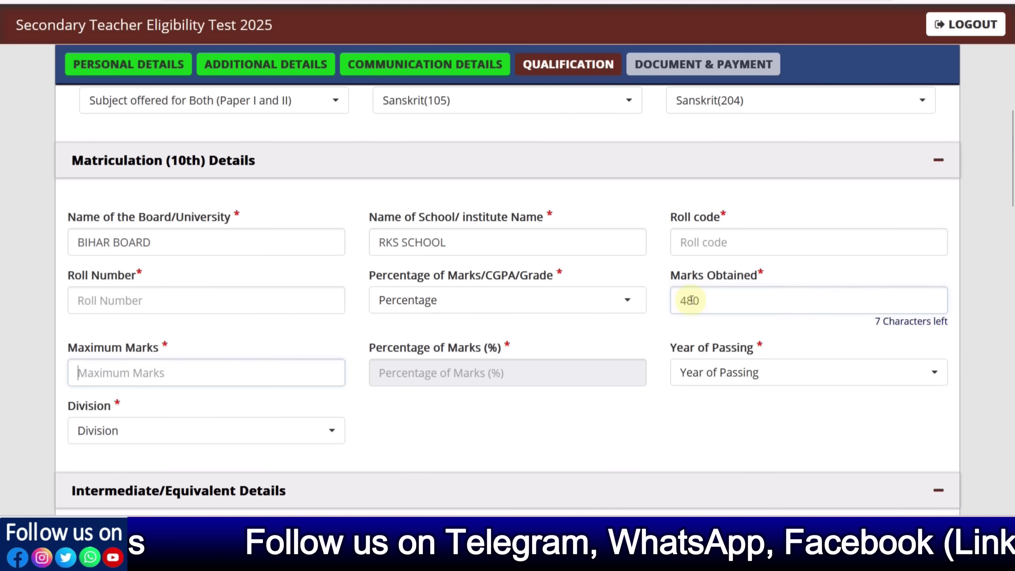
pyautogui.write('600')
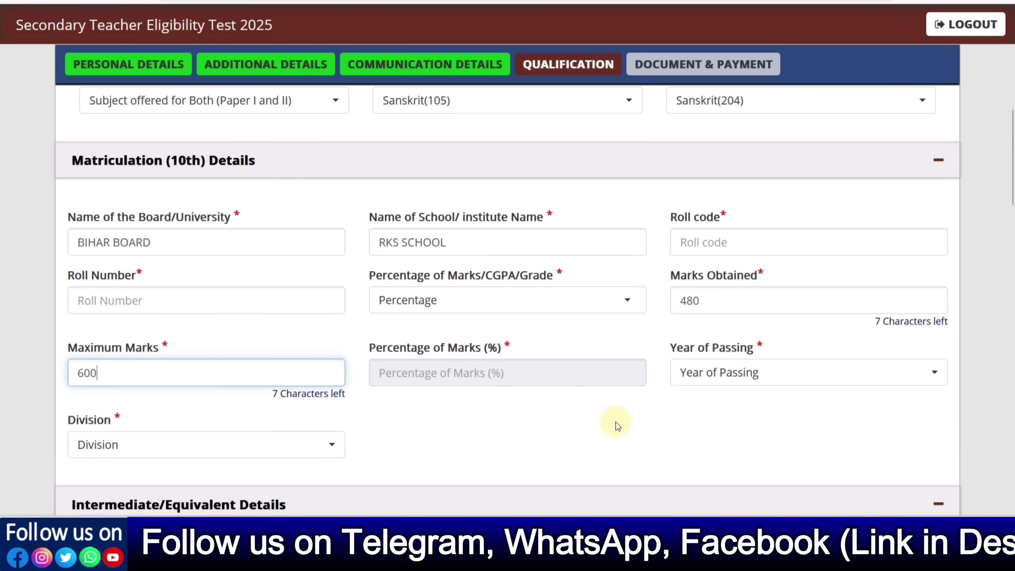
pyautogui.click(577, 424)
pyautogui.click(724, 374)
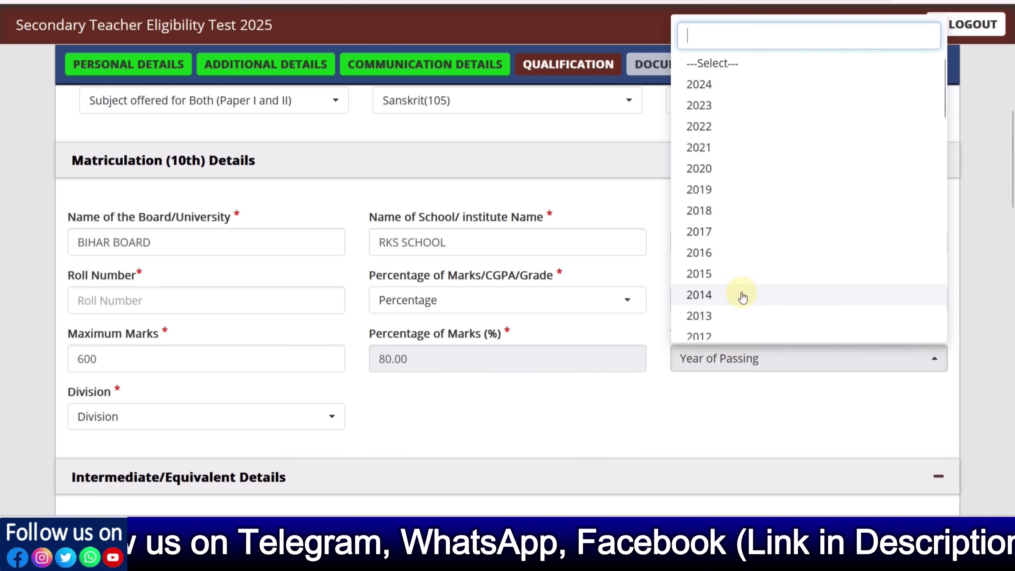
pyautogui.click(717, 260)
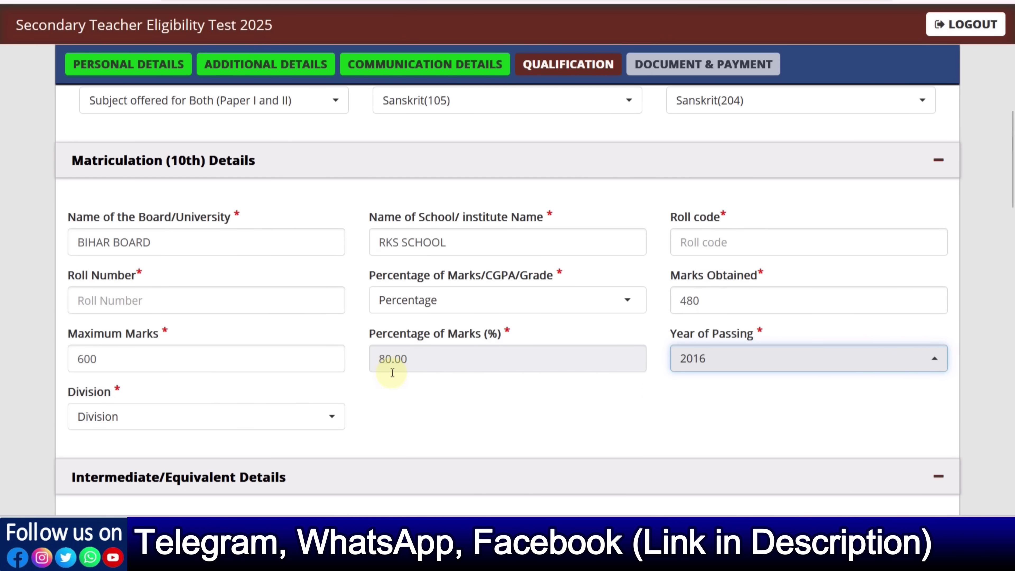
pyautogui.click(190, 418)
pyautogui.click(151, 353)
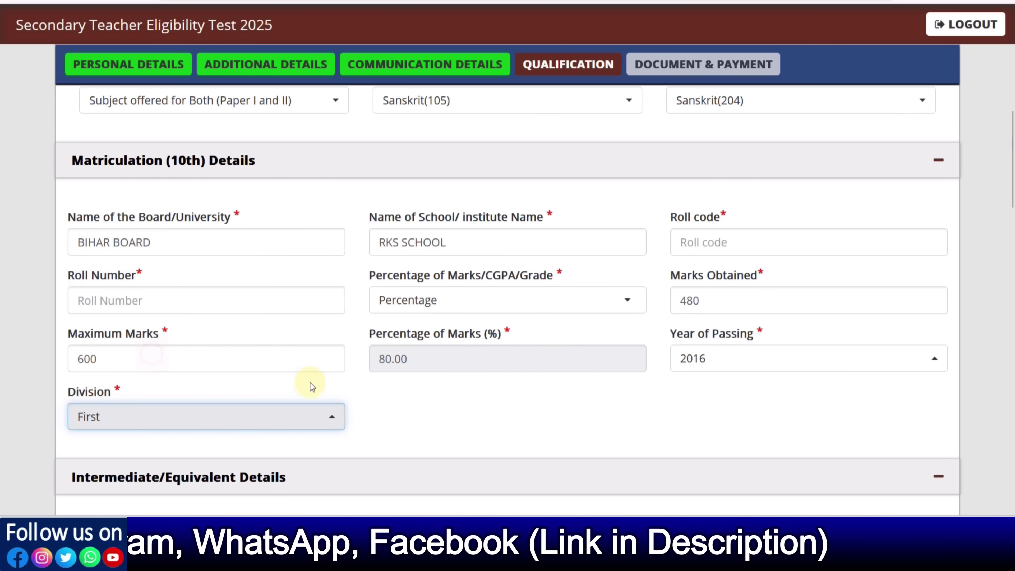
pyautogui.scroll(-4, 417, 400)
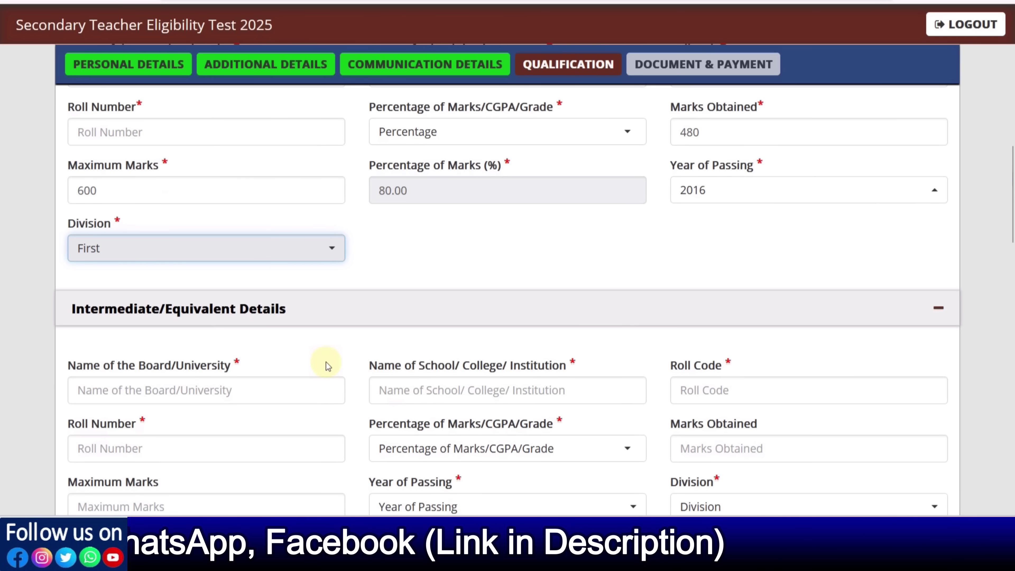
# Enter BIHAR BOARD as the intermediate board and RKS SCHOOL as the school
pyautogui.scroll(-4, 326, 362)
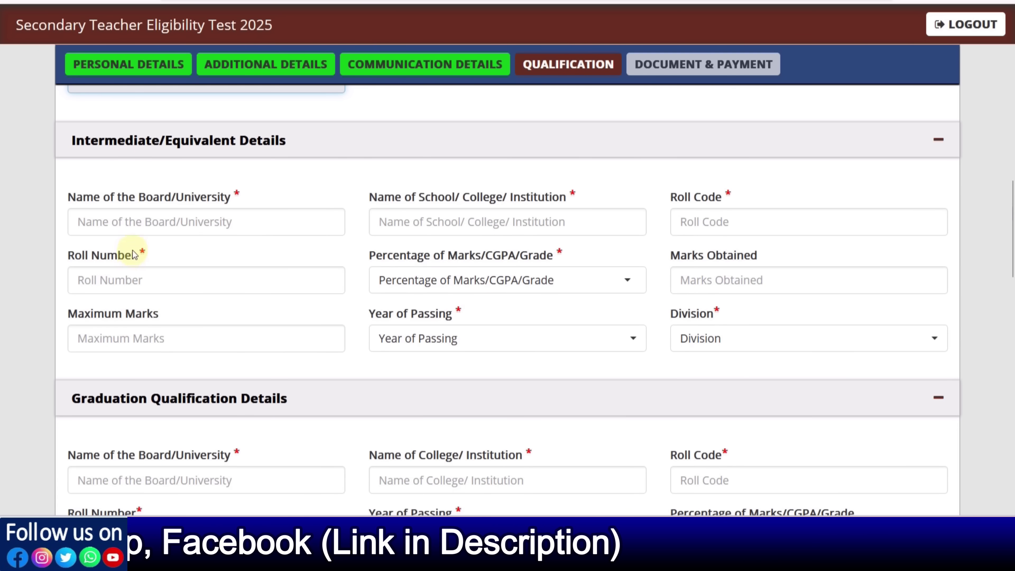
pyautogui.click(137, 221)
pyautogui.write('BI')
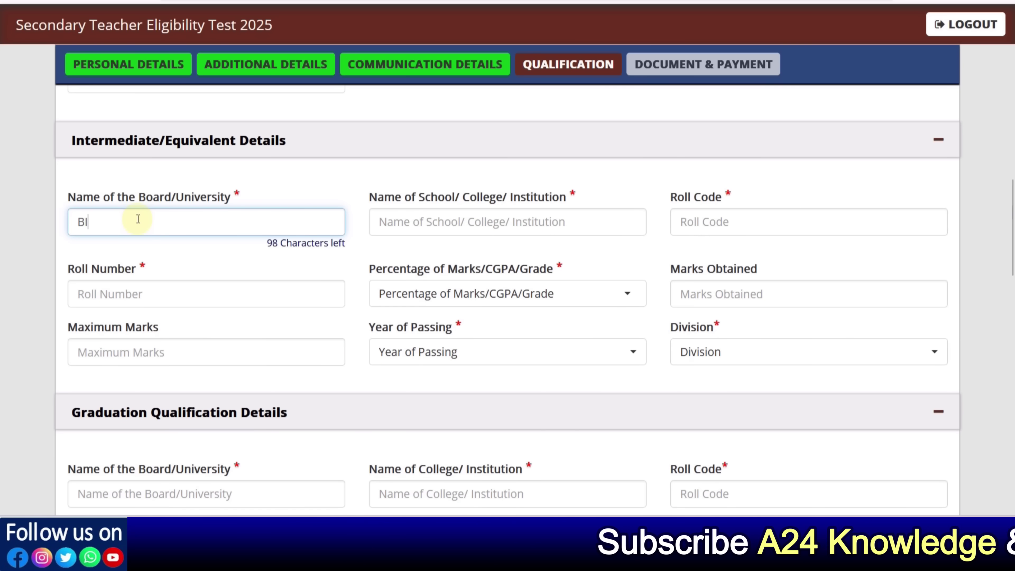
pyautogui.write('HAR BOARD')
pyautogui.press('Tab')
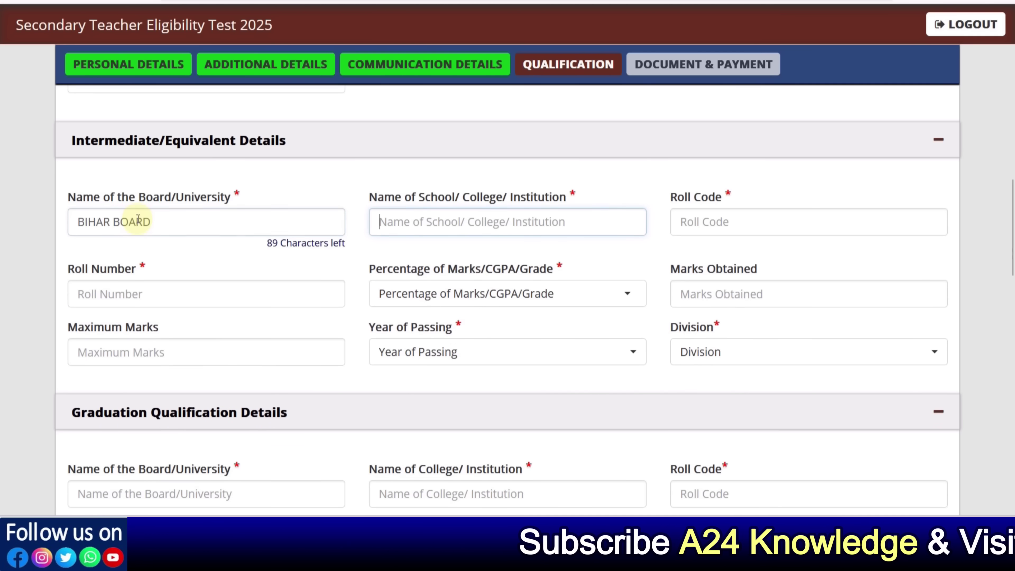
pyautogui.write('RKS SCHOOL')
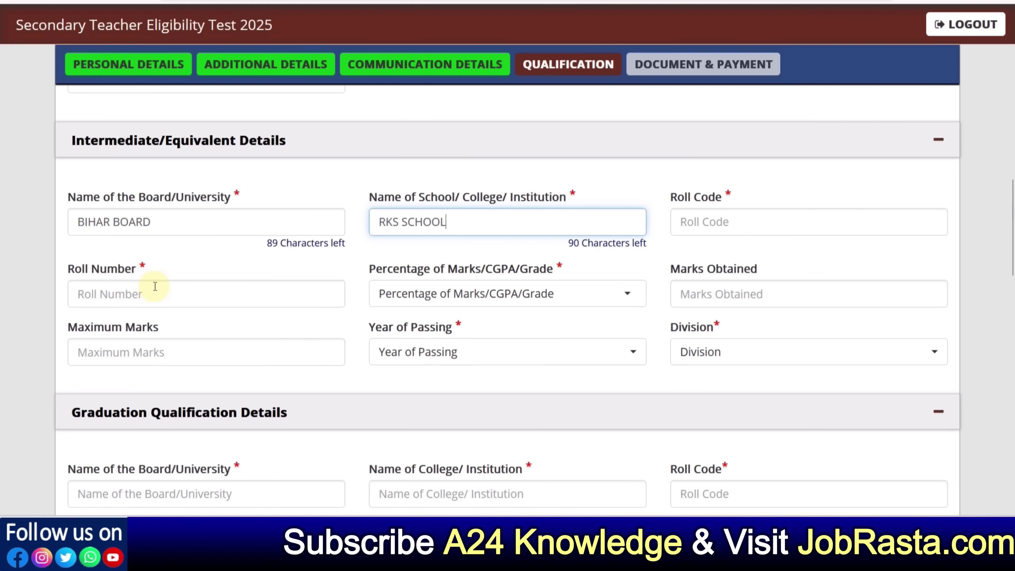
# Set the intermediate marks type to Percentage after briefly trying CGPA
pyautogui.scroll(-1, 450, 304)
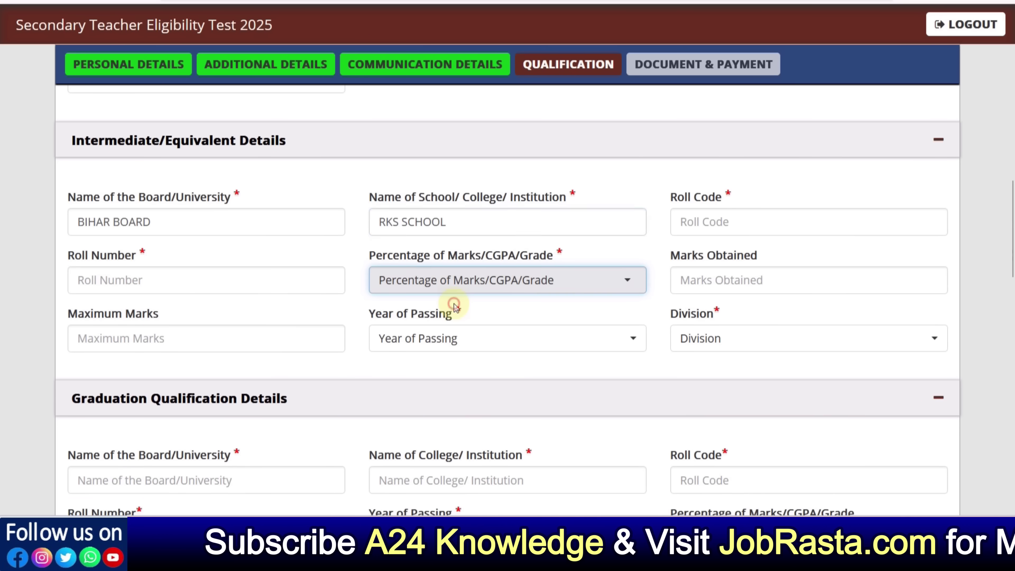
pyautogui.click(442, 291)
pyautogui.click(414, 365)
pyautogui.click(445, 286)
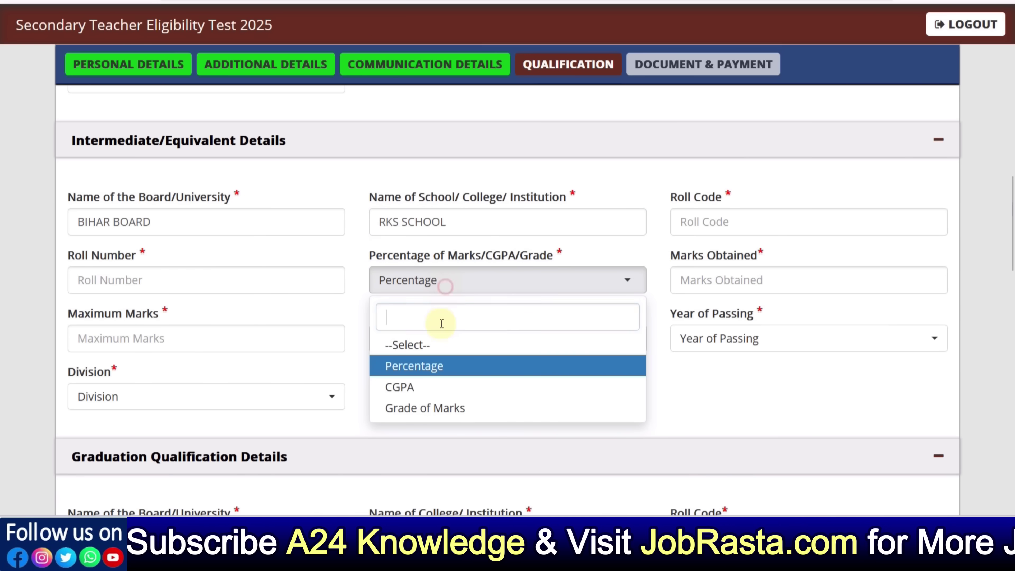
pyautogui.click(427, 387)
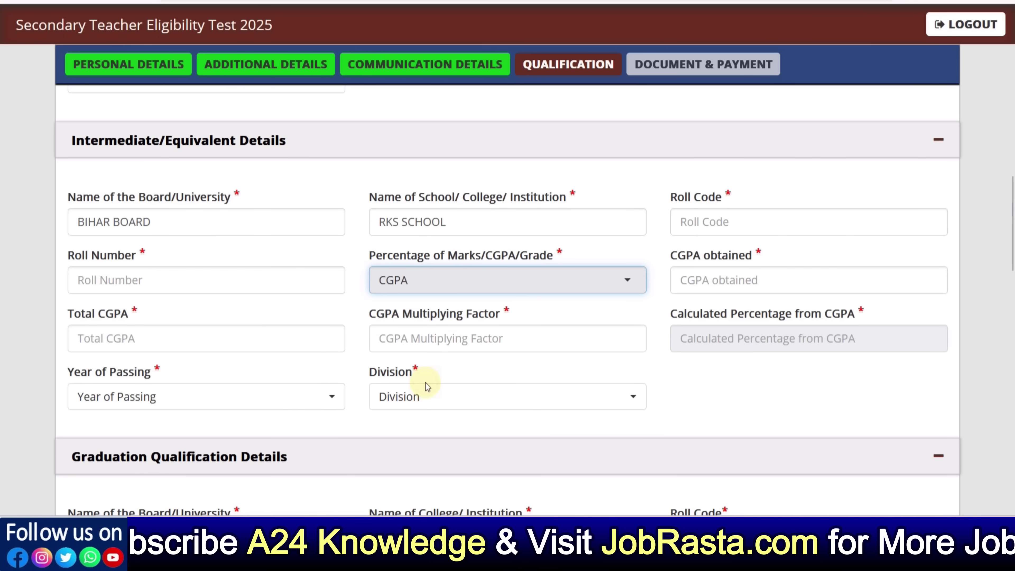
pyautogui.click(437, 344)
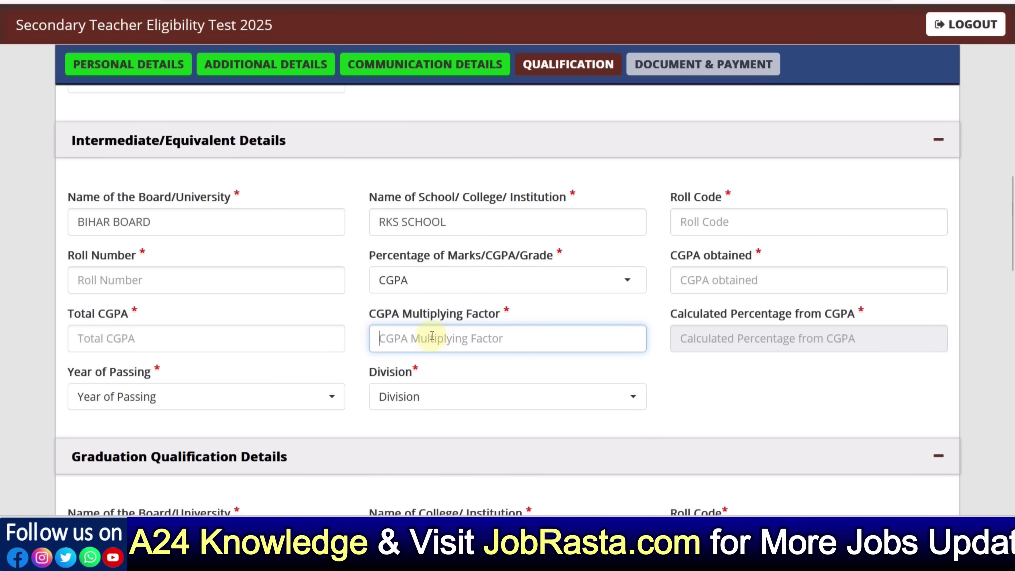
pyautogui.click(500, 281)
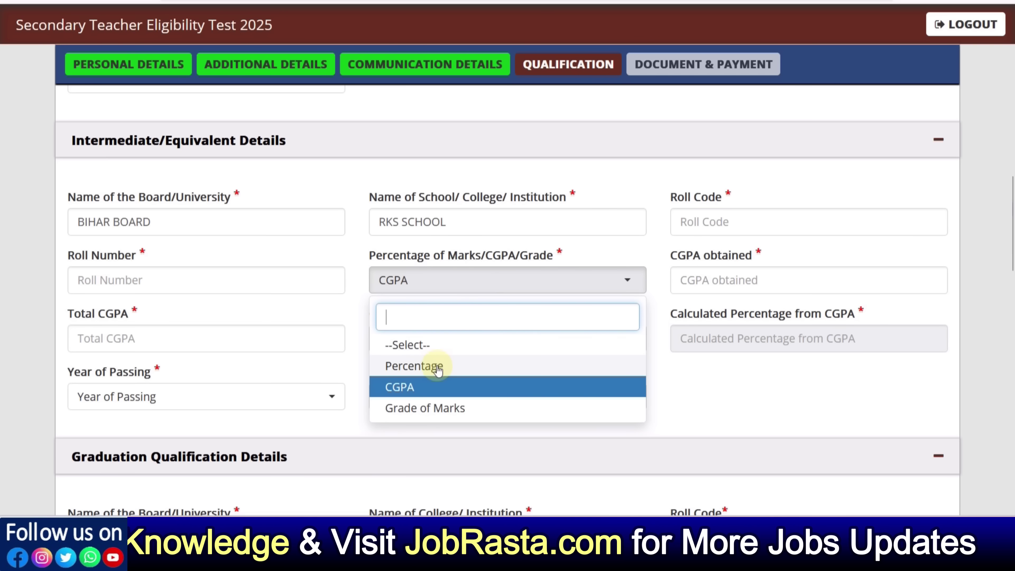
pyautogui.click(438, 368)
# Set the intermediate passing year to 2018 and division to First
pyautogui.click(726, 348)
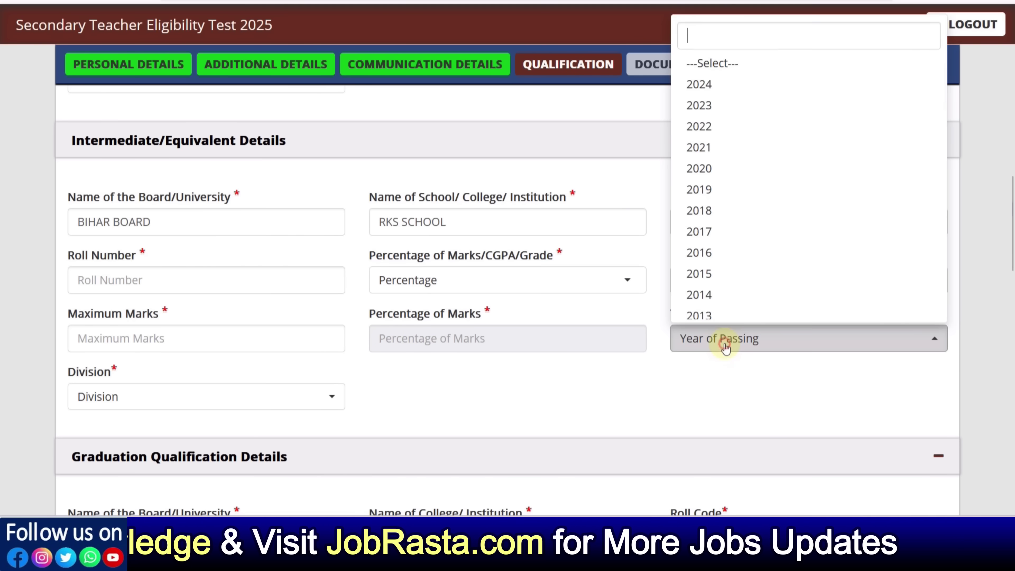
pyautogui.click(726, 210)
pyautogui.click(222, 412)
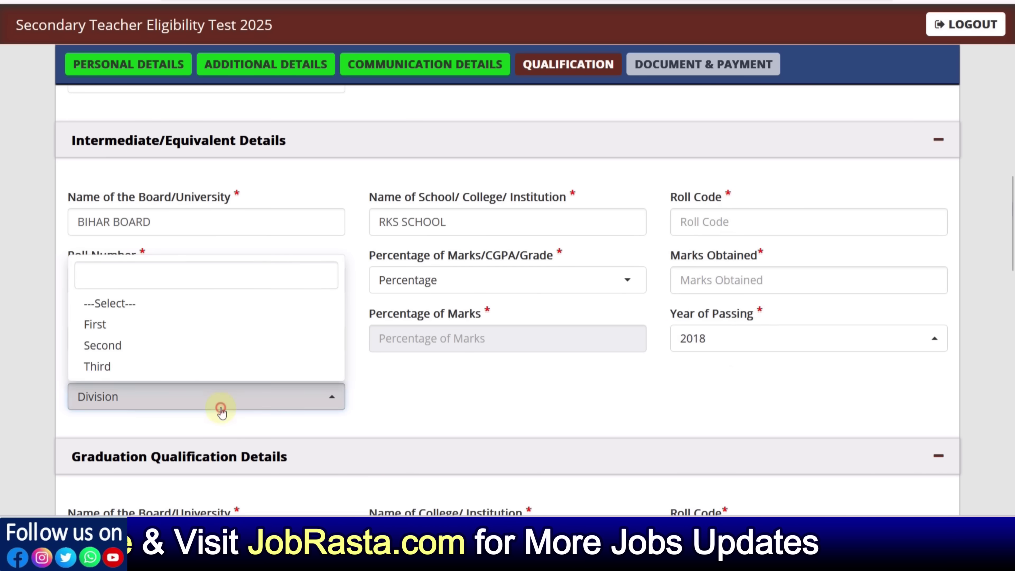
pyautogui.click(135, 327)
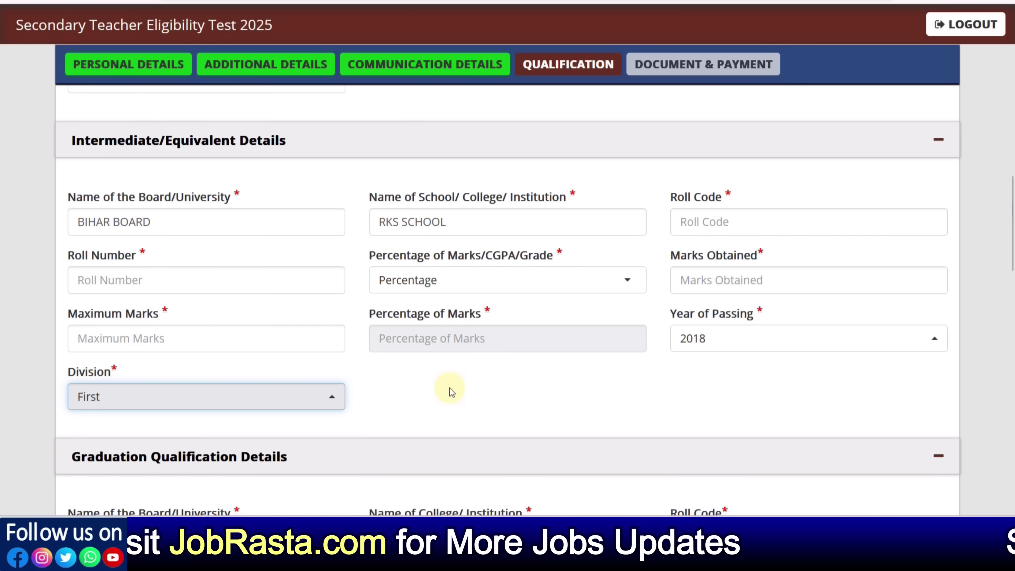
pyautogui.scroll(-6, 450, 388)
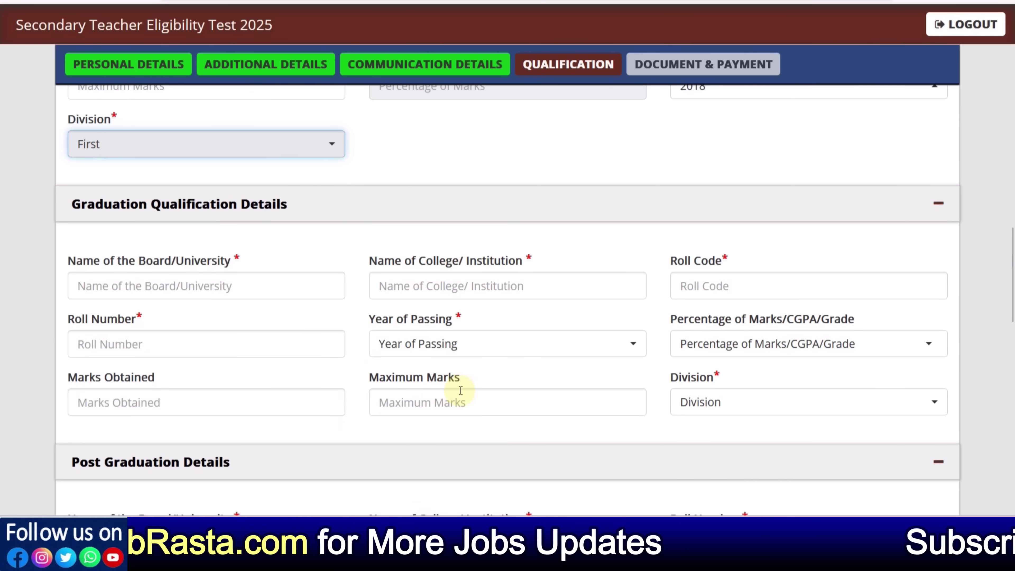
# Enter UOR as the graduation university and MNIT as the college
pyautogui.click(168, 288)
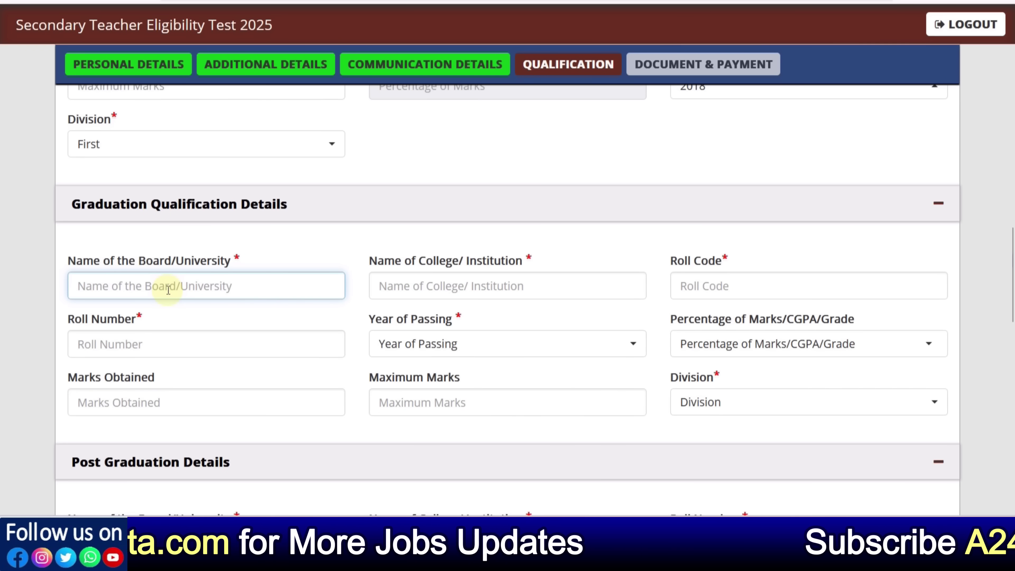
pyautogui.write('UOR')
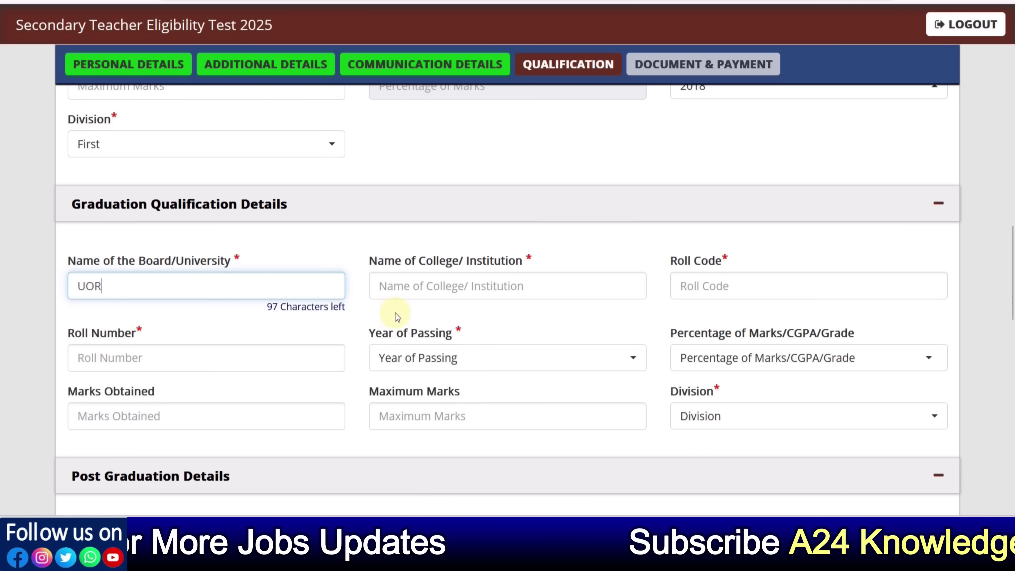
pyautogui.click(415, 296)
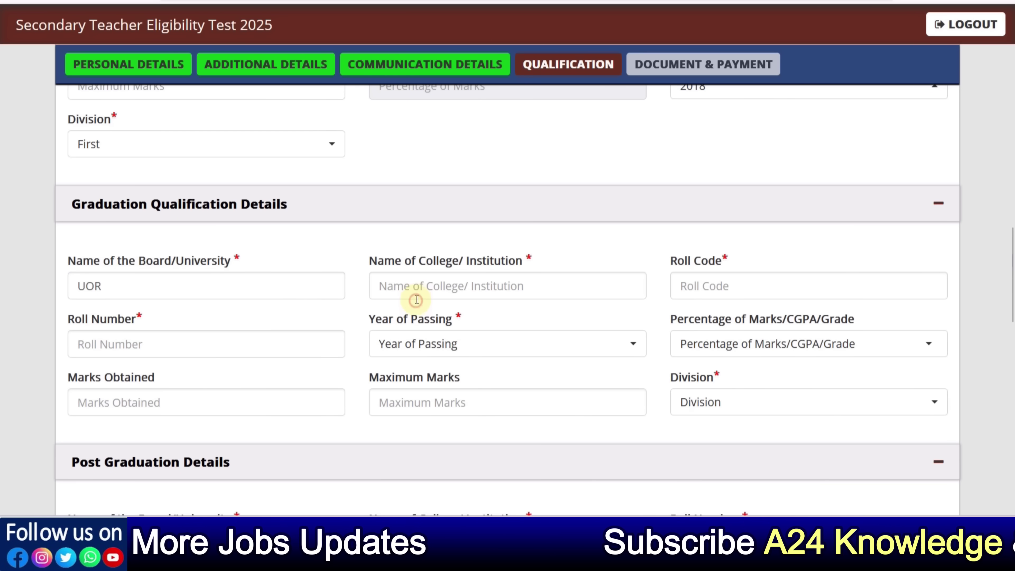
pyautogui.write('MN')
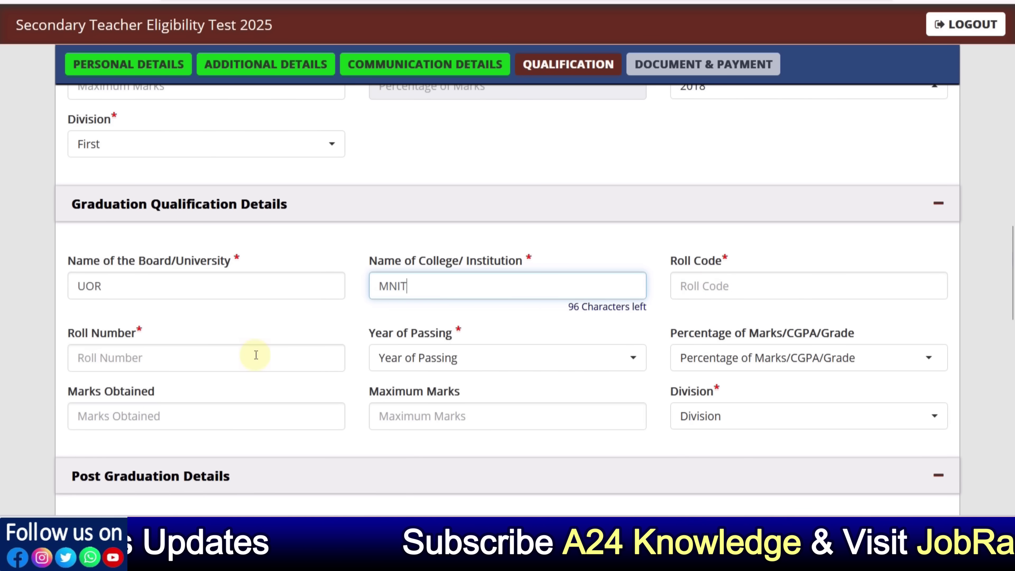
pyautogui.write('IT')
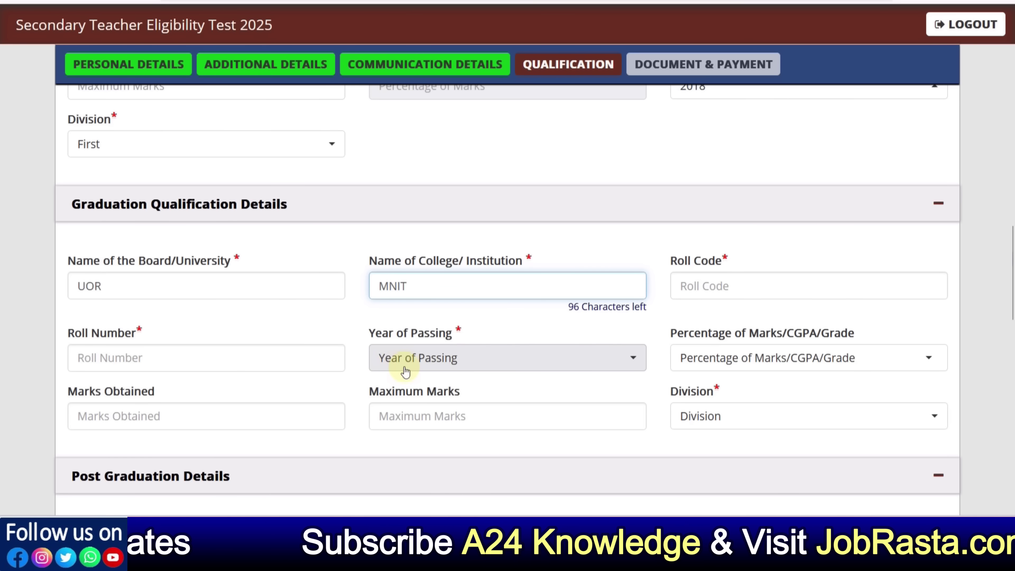
pyautogui.click(411, 365)
# Set the graduation passing year to 2022 and marks type to Percentage
pyautogui.click(420, 352)
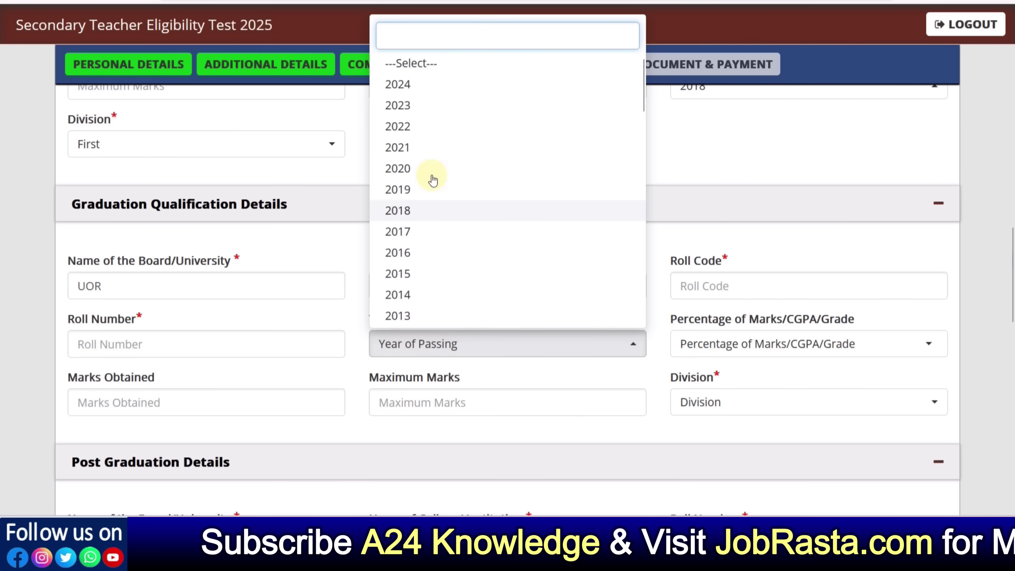
pyautogui.click(420, 132)
pyautogui.click(711, 344)
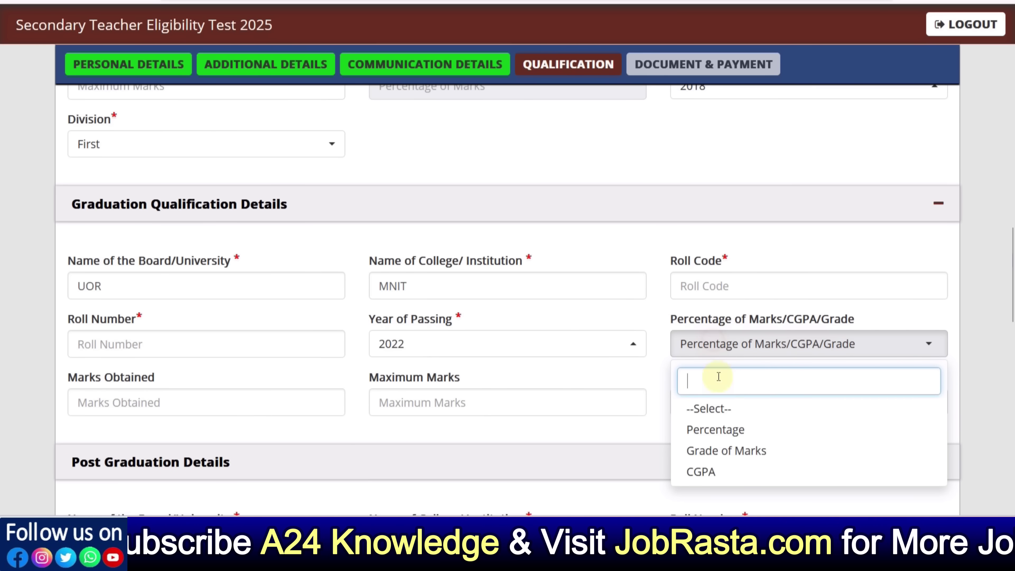
pyautogui.click(720, 436)
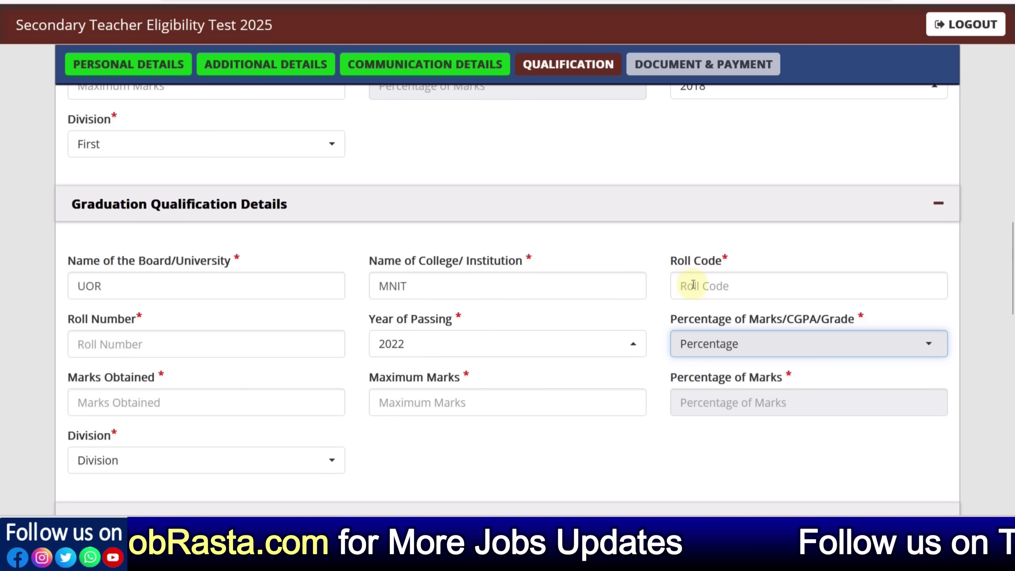
pyautogui.click(670, 311)
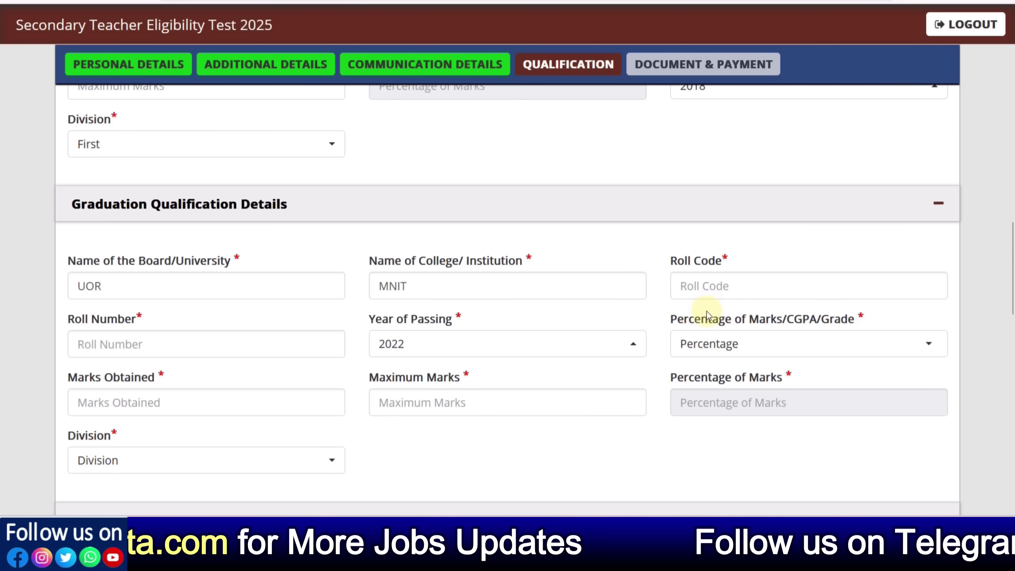
pyautogui.click(714, 295)
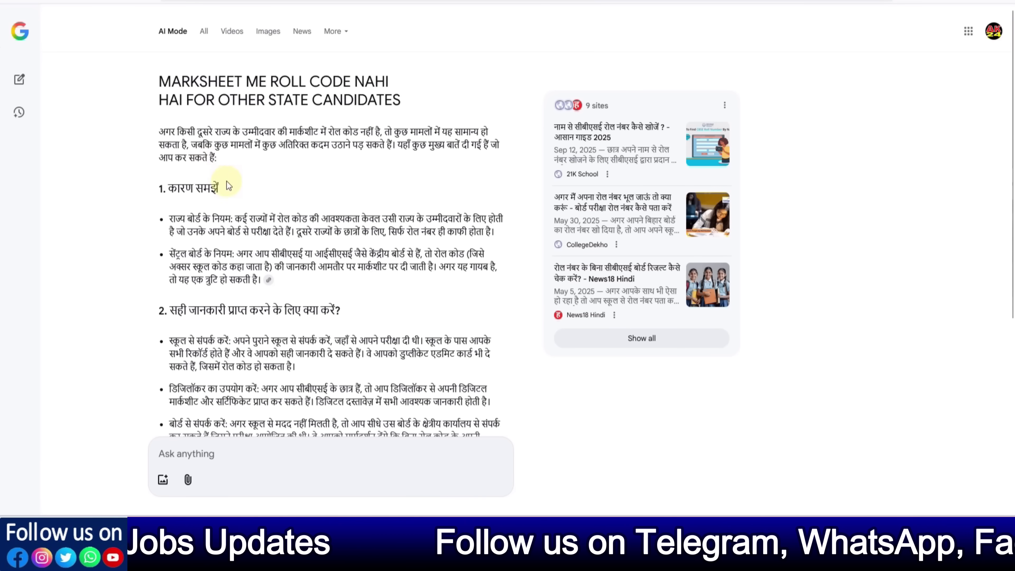
pyautogui.scroll(-3, 224, 178)
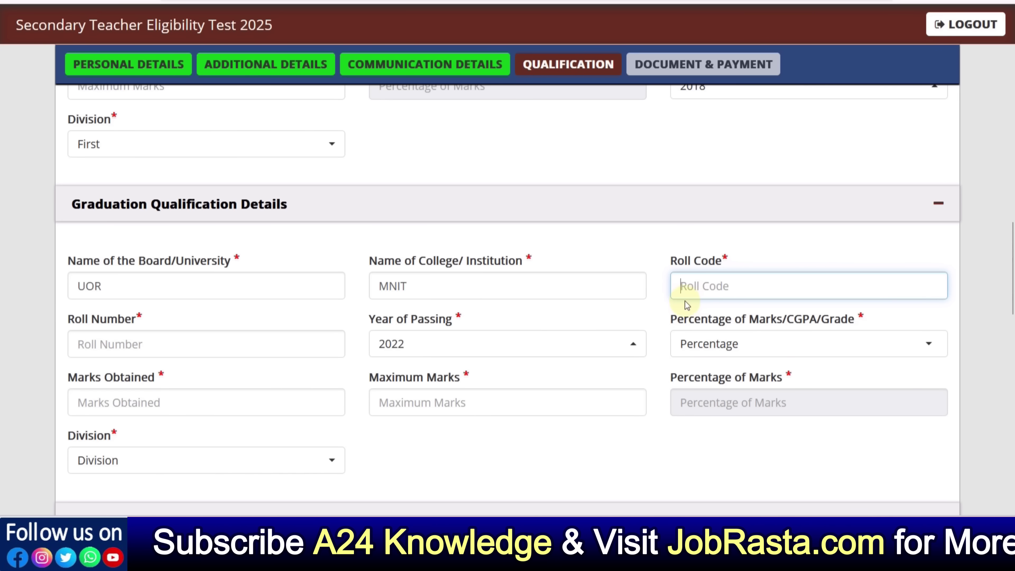
pyautogui.scroll(-4, 663, 316)
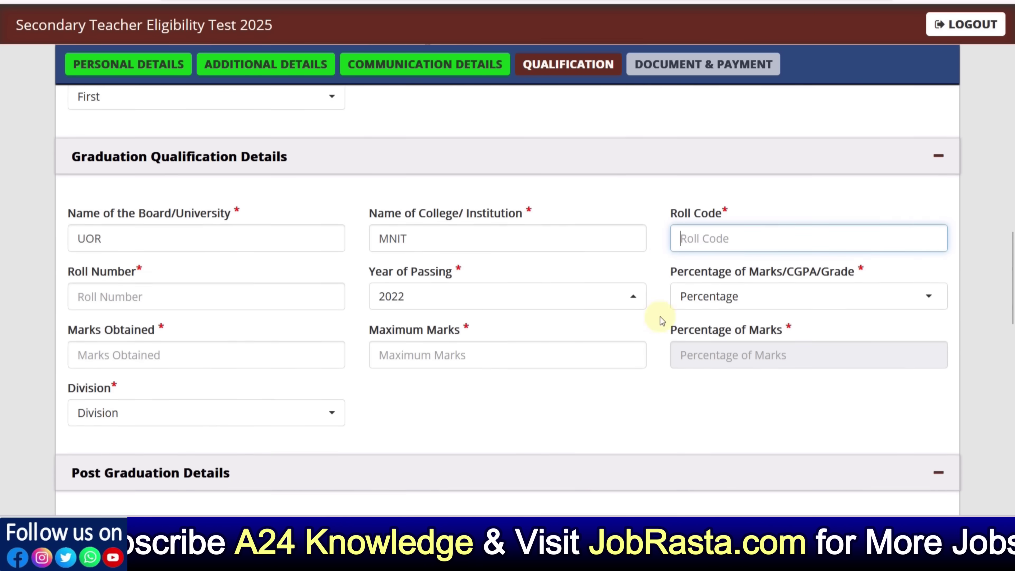
pyautogui.click(708, 182)
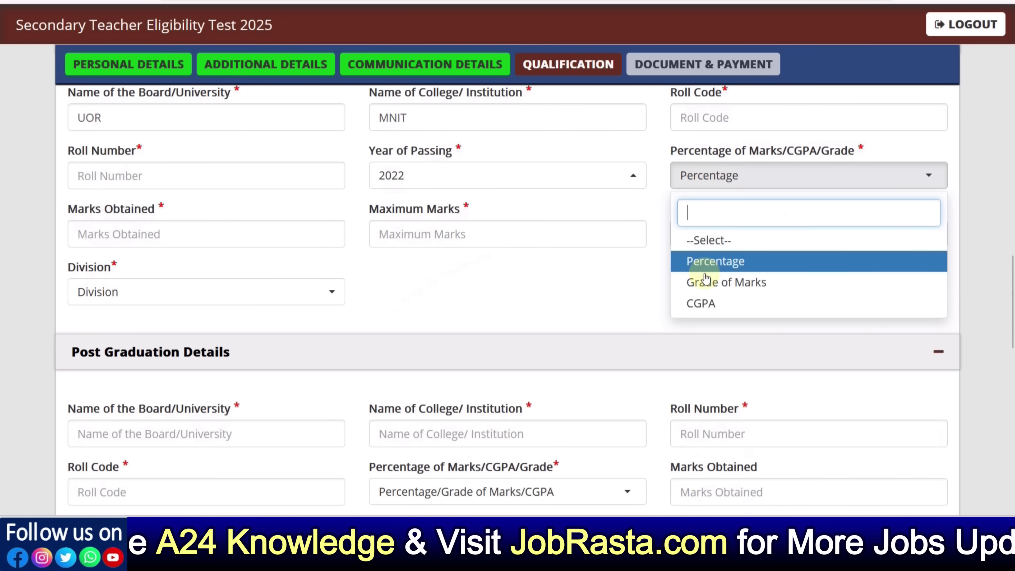
pyautogui.click(701, 300)
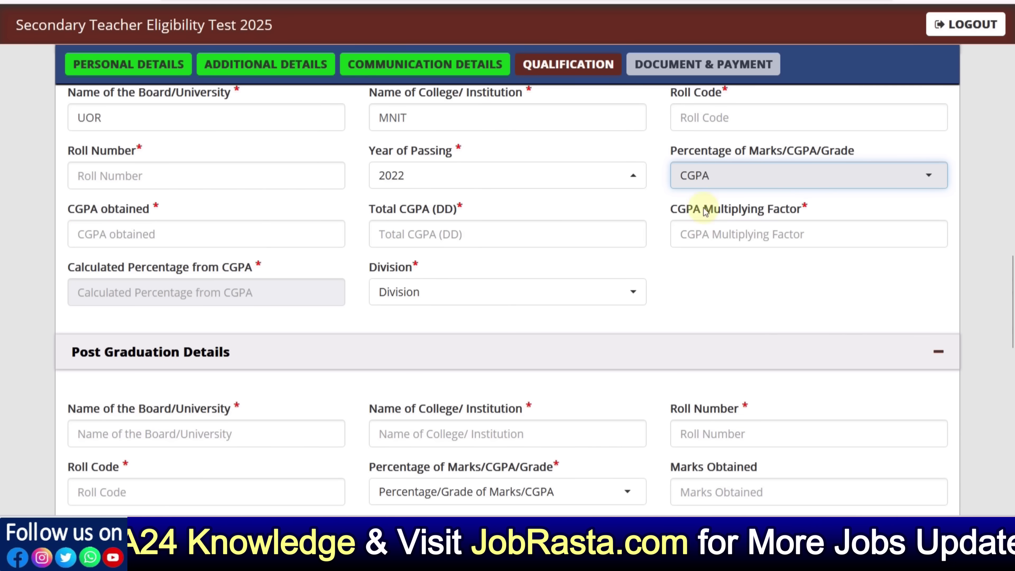
pyautogui.click(702, 188)
pyautogui.click(710, 262)
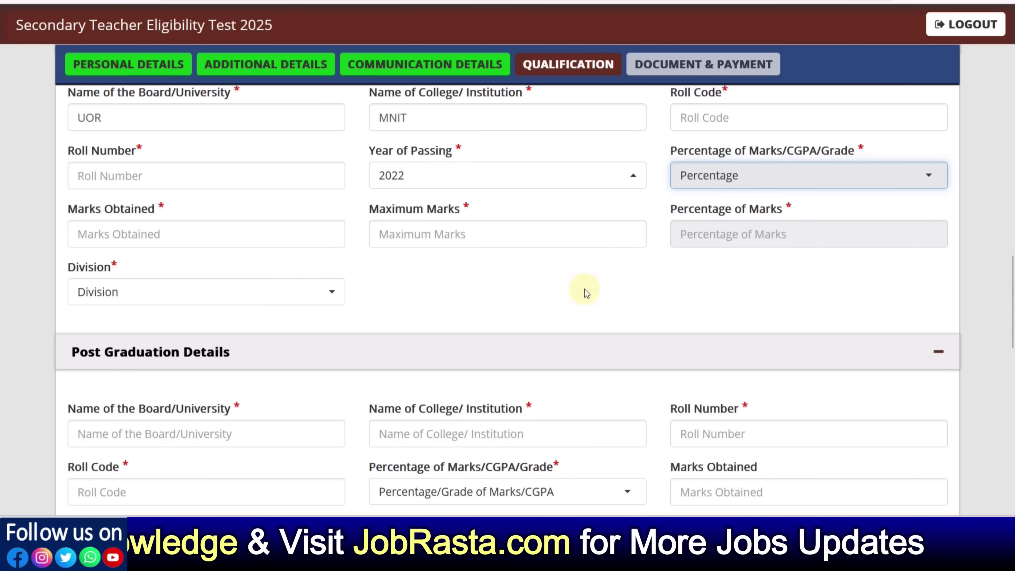
pyautogui.scroll(-6, 414, 290)
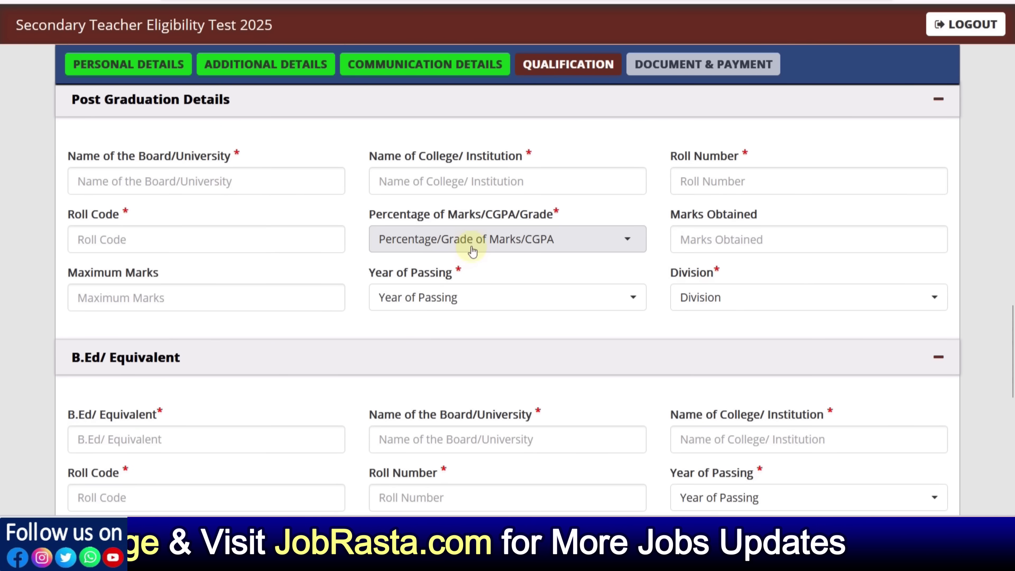
# Go through the Post Graduation fields, leaving them blank
pyautogui.click(170, 184)
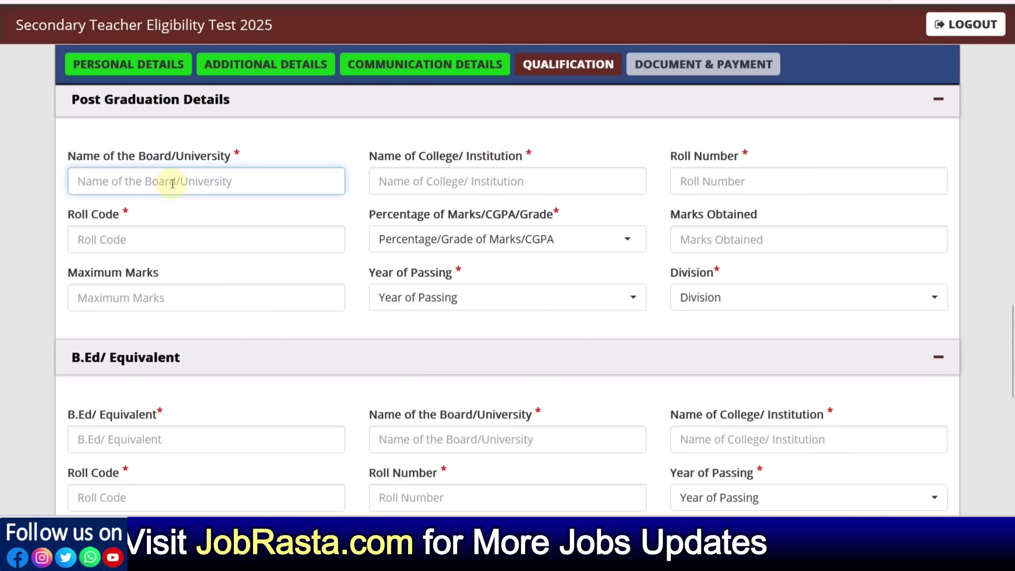
pyautogui.click(442, 182)
pyautogui.click(709, 189)
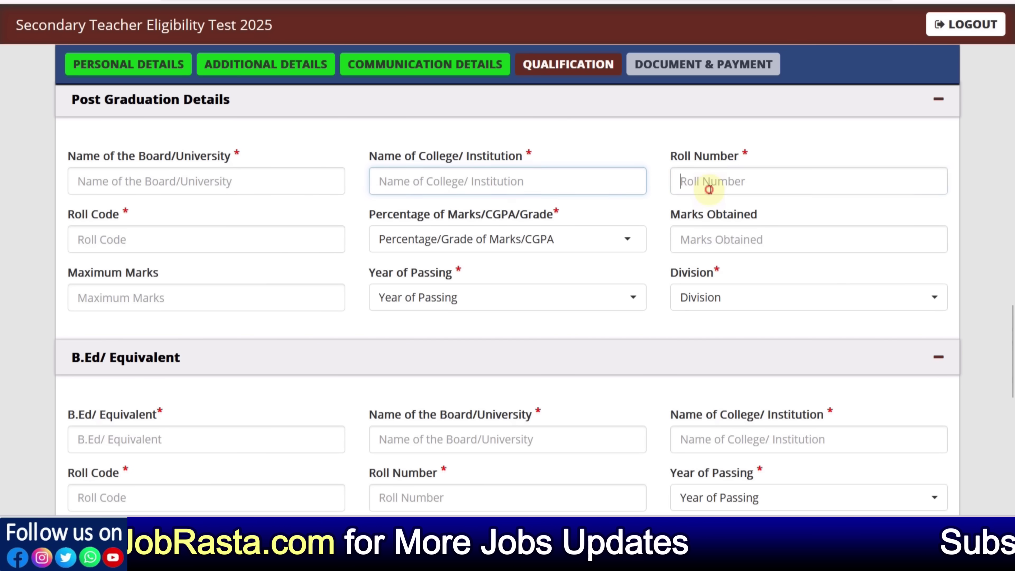
pyautogui.click(218, 239)
pyautogui.click(421, 252)
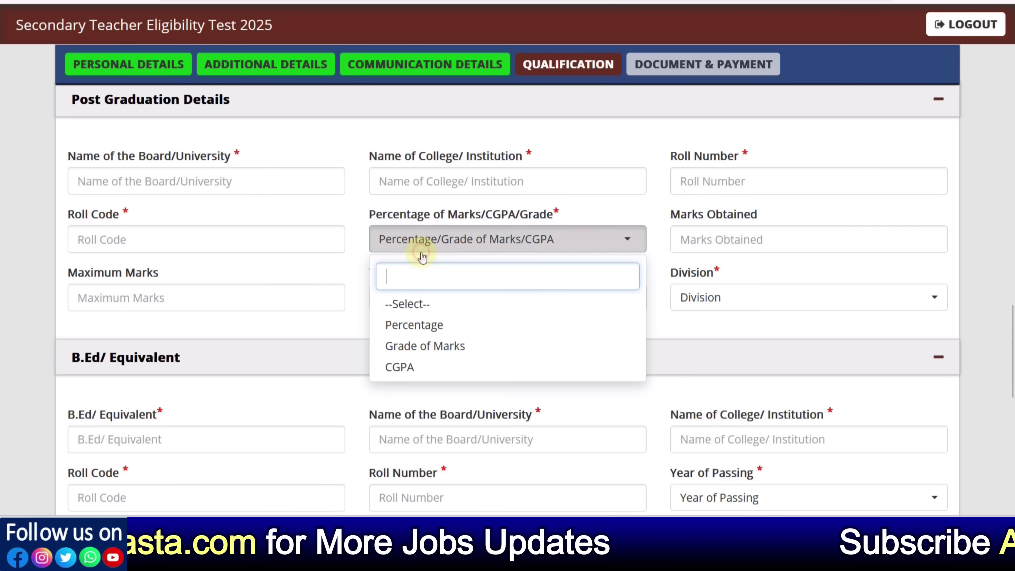
pyautogui.click(711, 239)
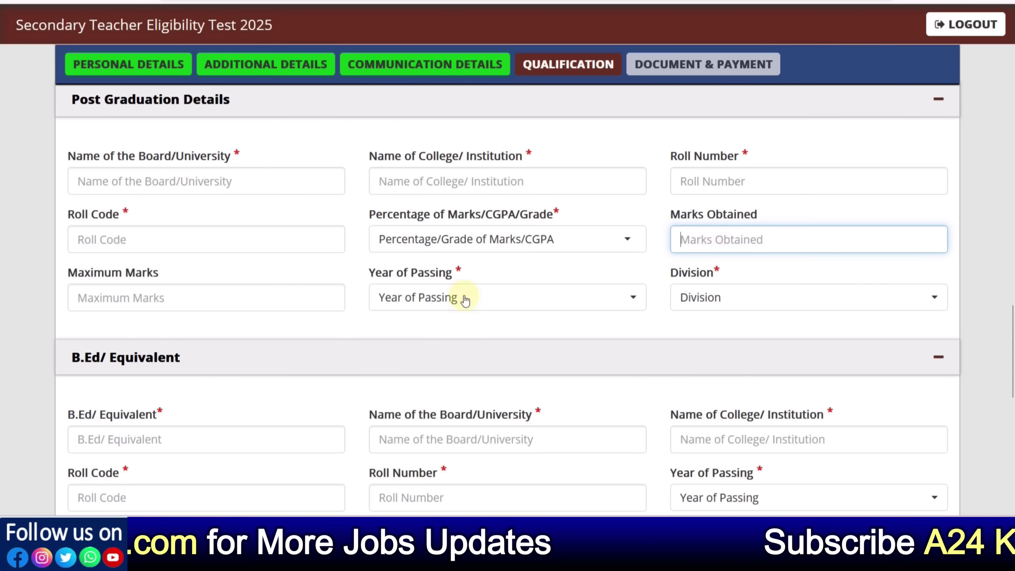
pyautogui.click(228, 309)
pyautogui.click(424, 299)
pyautogui.click(716, 334)
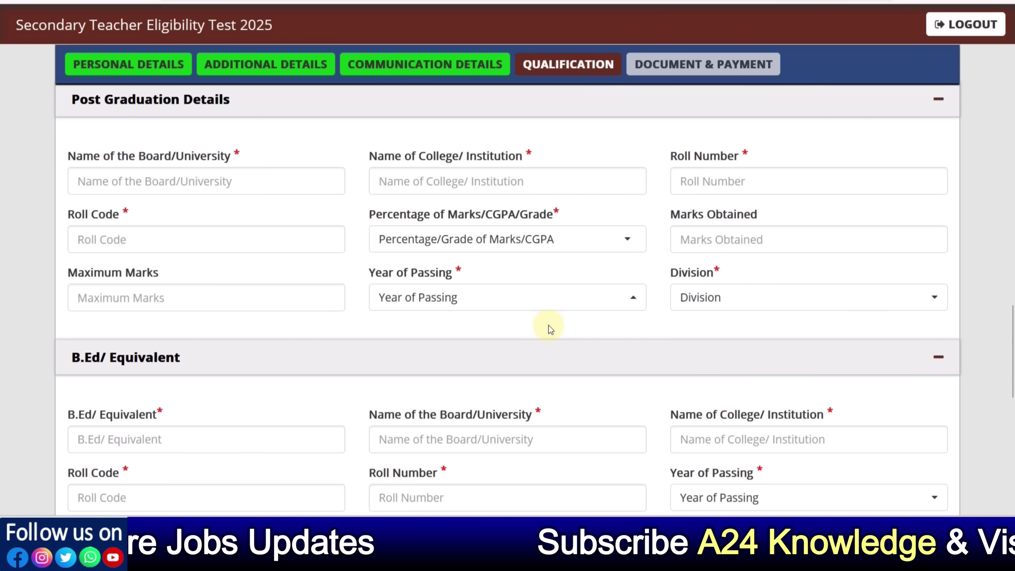
pyautogui.scroll(-4, 363, 323)
pyautogui.scroll(-2, 362, 323)
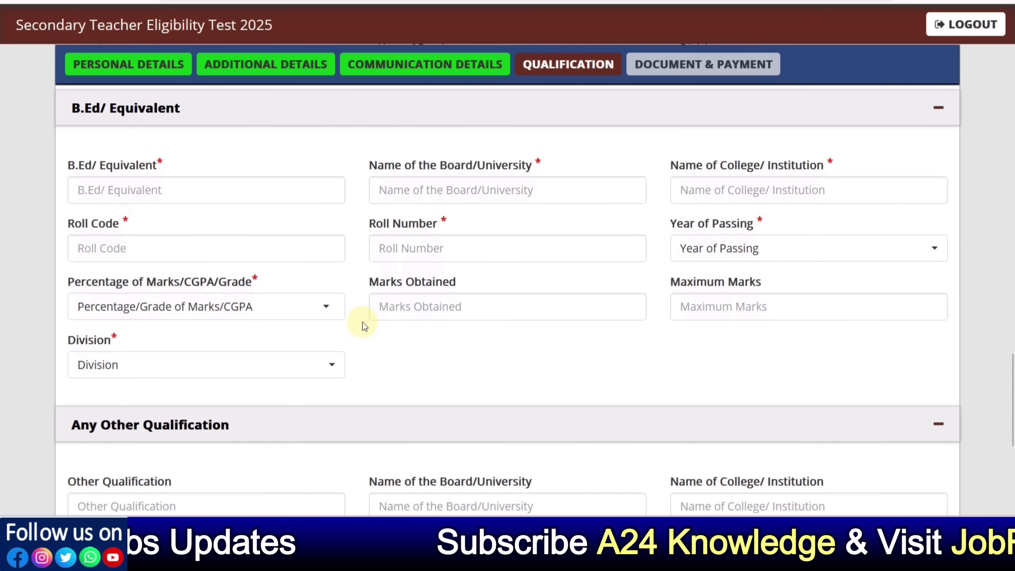
# Enter B.ED as the B.Ed/ Equivalent qualification and check its remaining fields
pyautogui.click(135, 194)
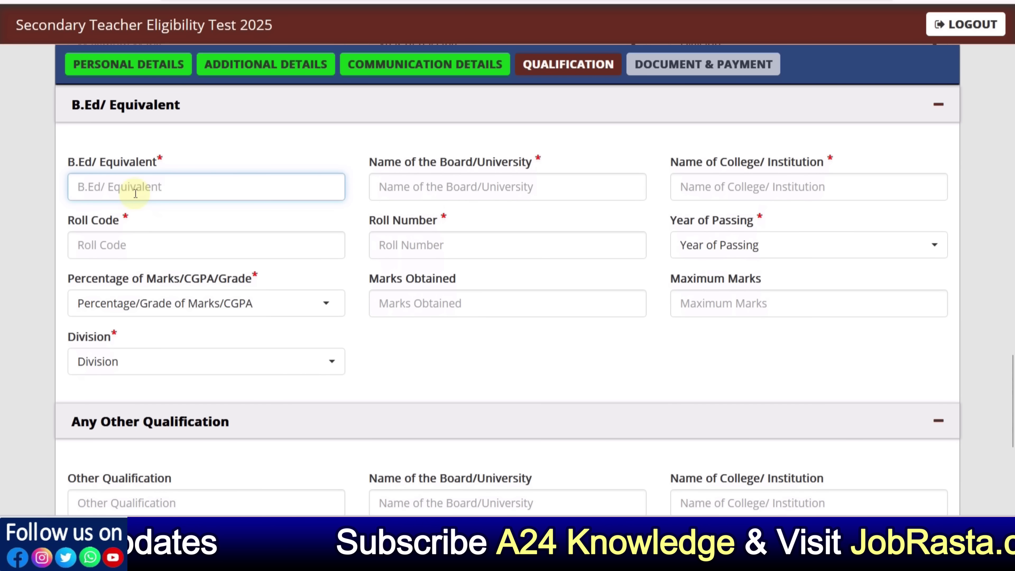
pyautogui.click(431, 195)
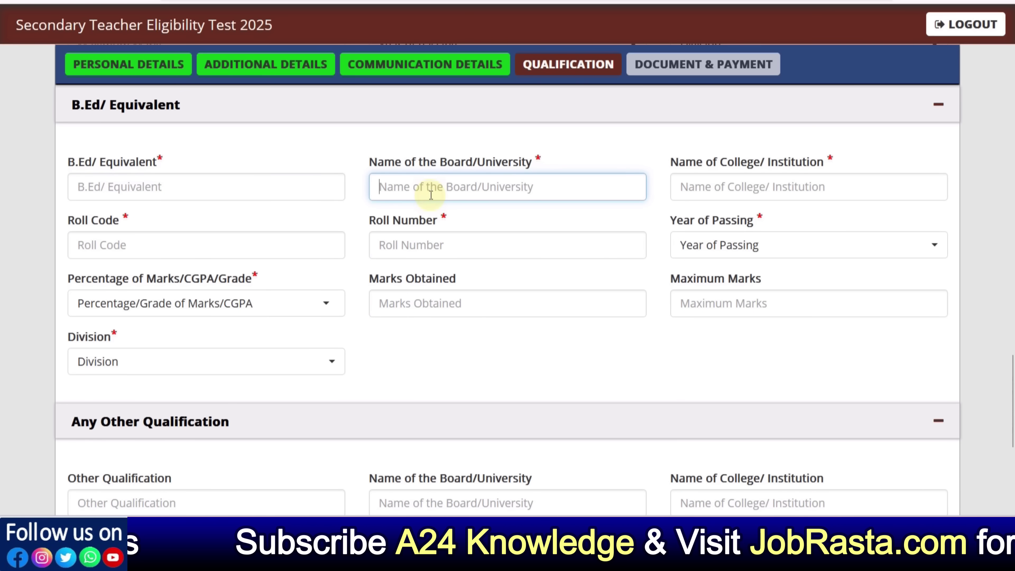
pyautogui.click(90, 191)
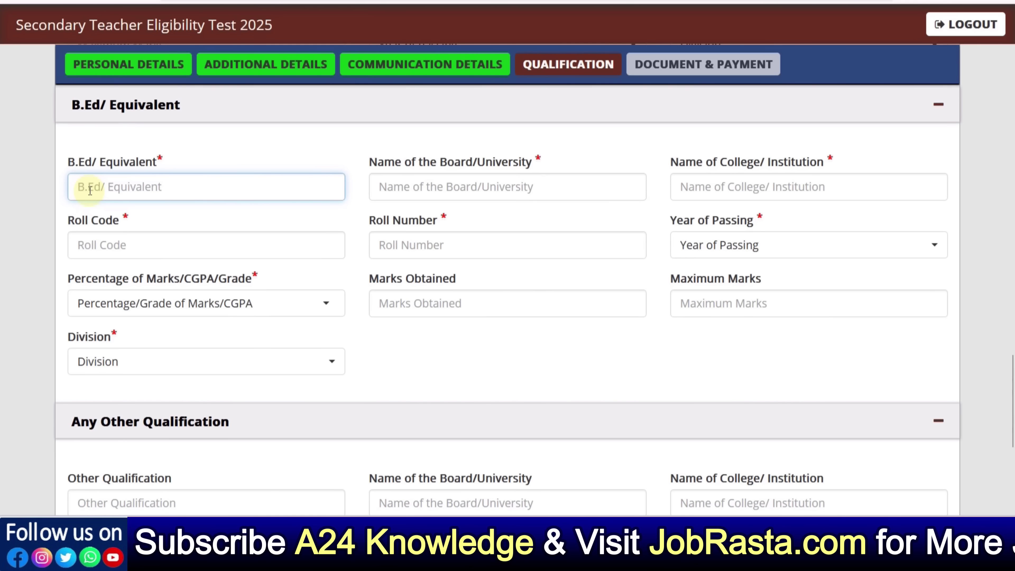
pyautogui.write('B.ED')
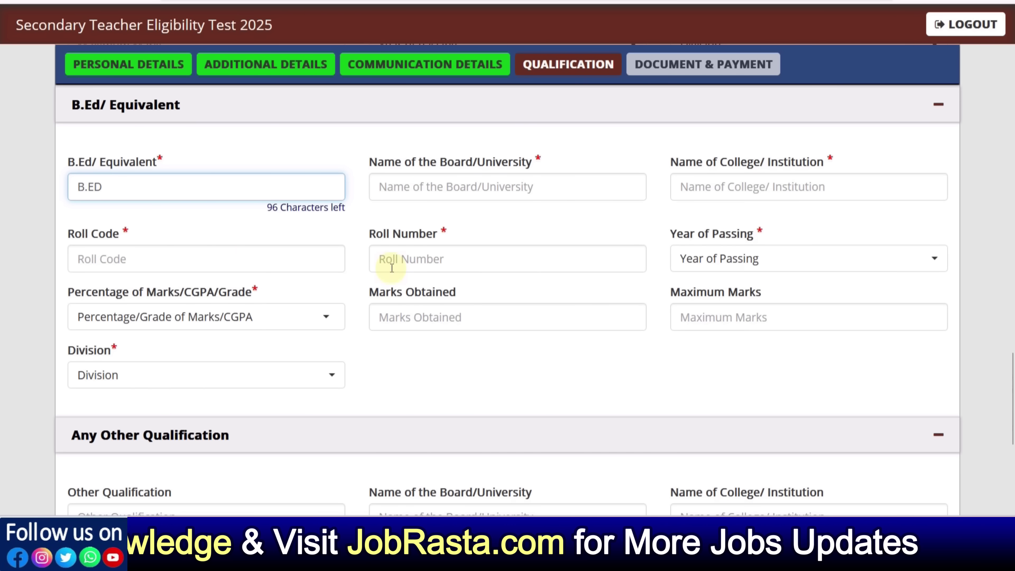
pyautogui.click(680, 264)
pyautogui.click(244, 319)
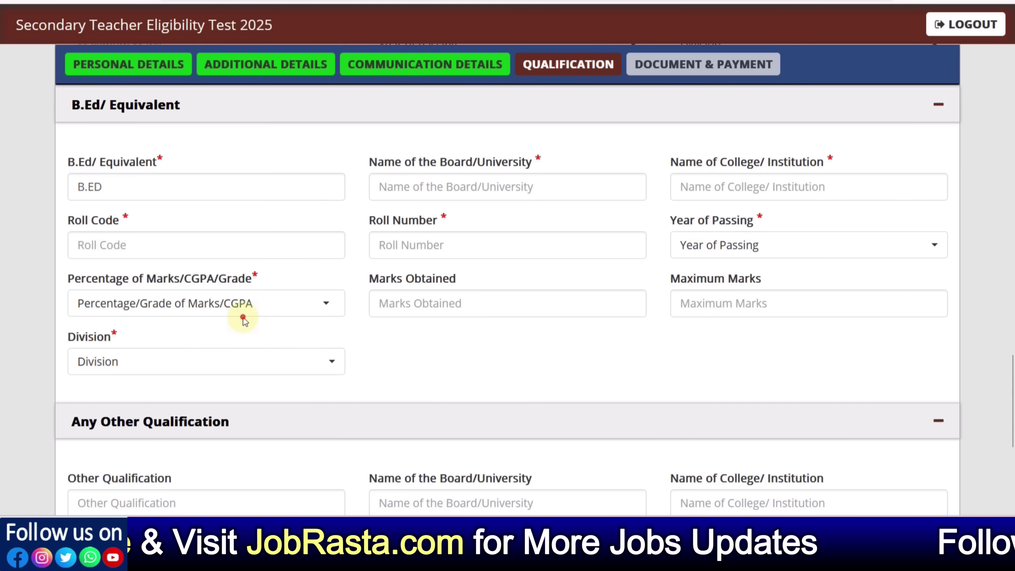
pyautogui.click(426, 311)
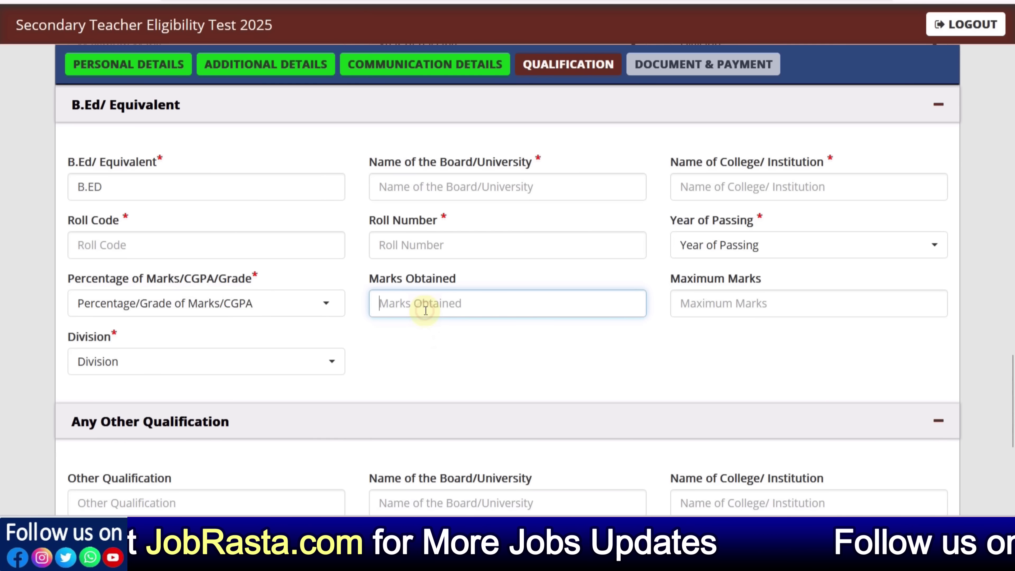
pyautogui.click(444, 365)
pyautogui.click(297, 374)
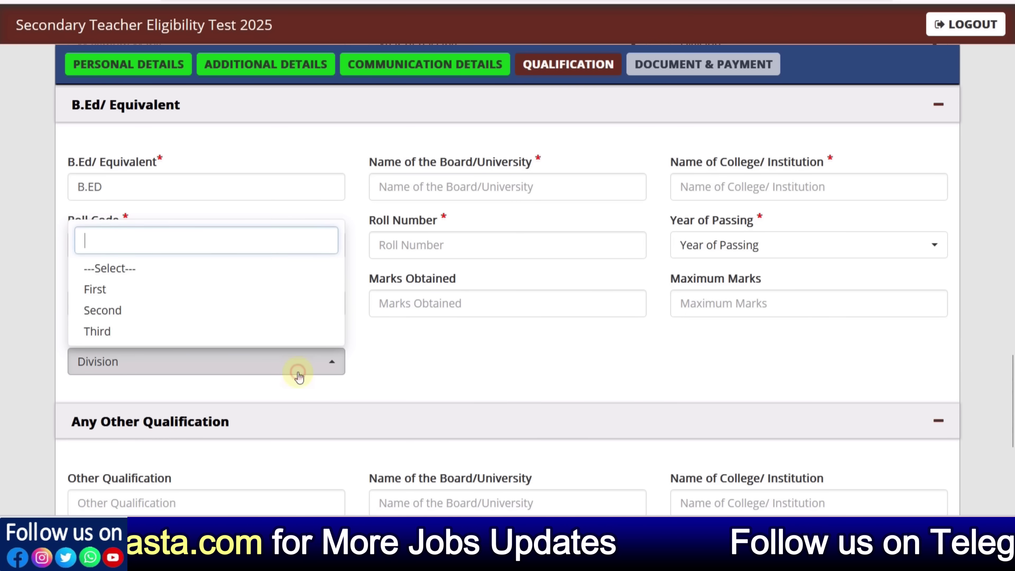
pyautogui.click(483, 369)
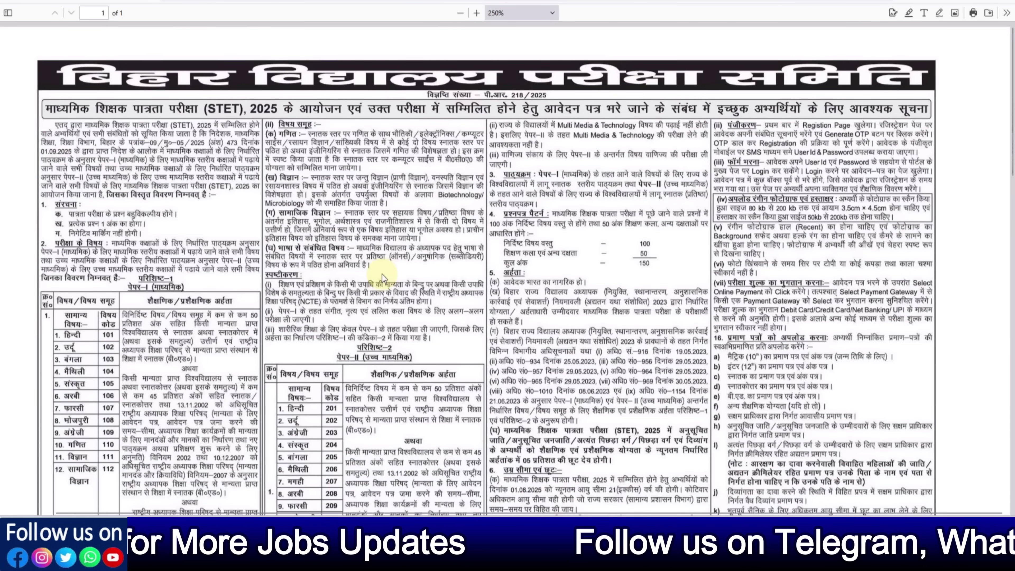
pyautogui.scroll(-3, 382, 274)
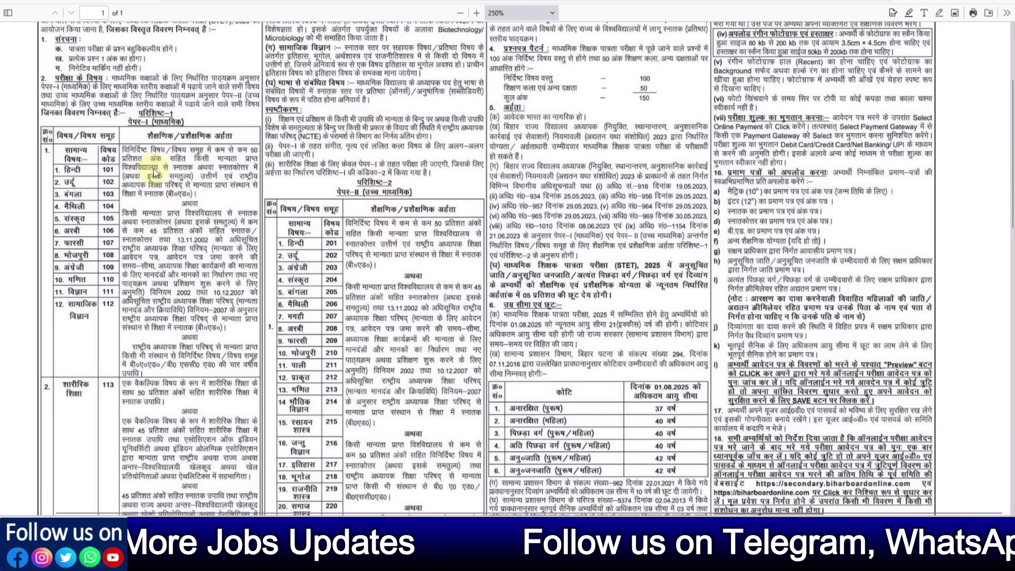
# Scroll the Qualification form down to the Any Other Qualification section
pyautogui.scroll(-1, 396, 302)
pyautogui.scroll(-2, 395, 302)
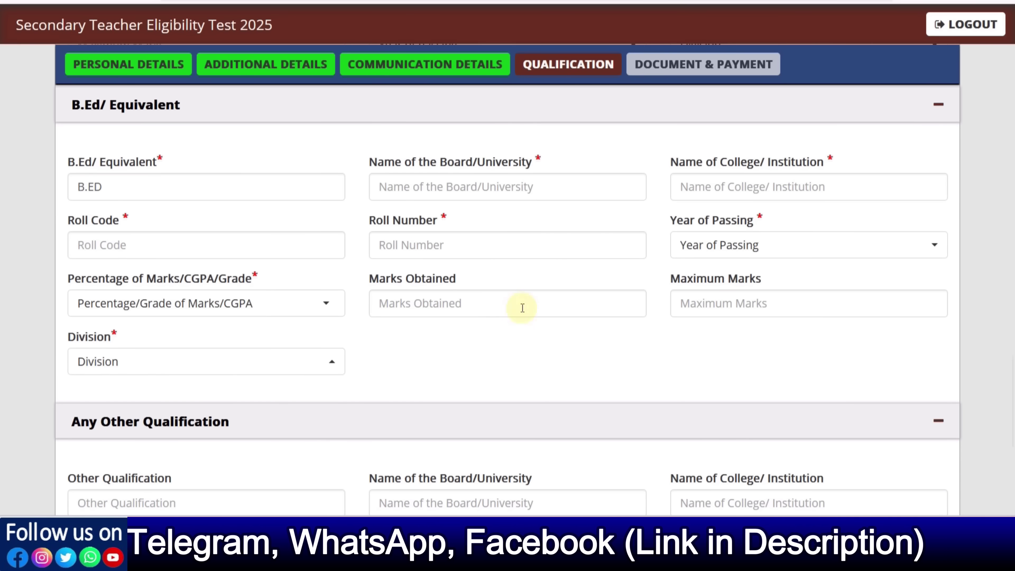
pyautogui.scroll(-5, 467, 315)
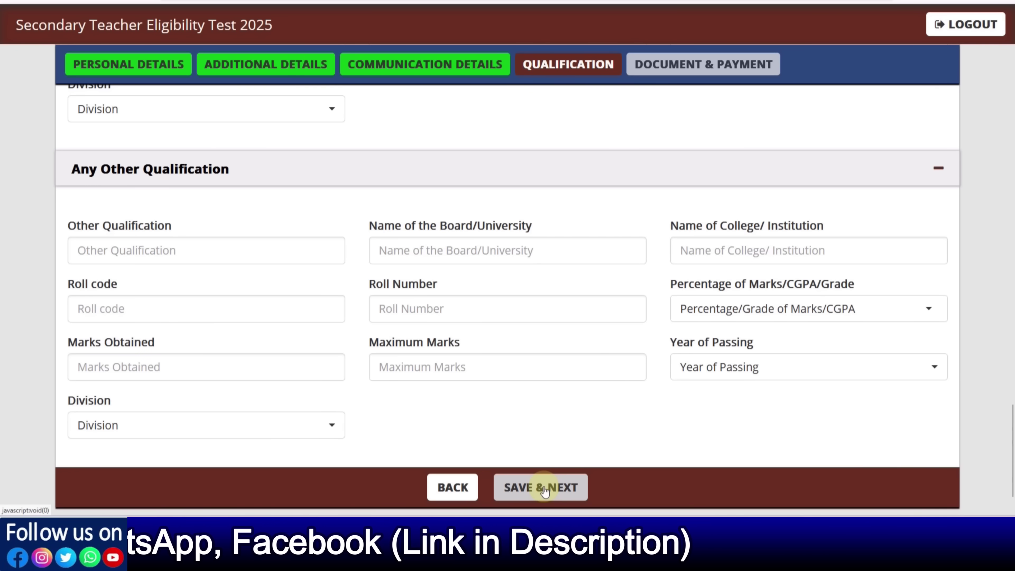
# Save the qualifications and upload the passport-size photo
pyautogui.click(543, 489)
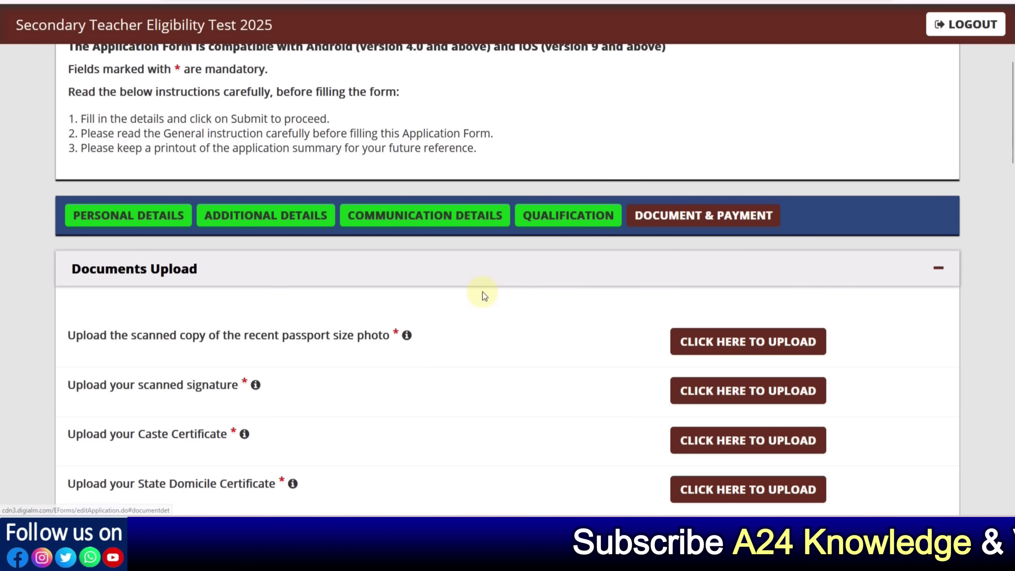
pyautogui.scroll(-2, 482, 292)
pyautogui.click(740, 266)
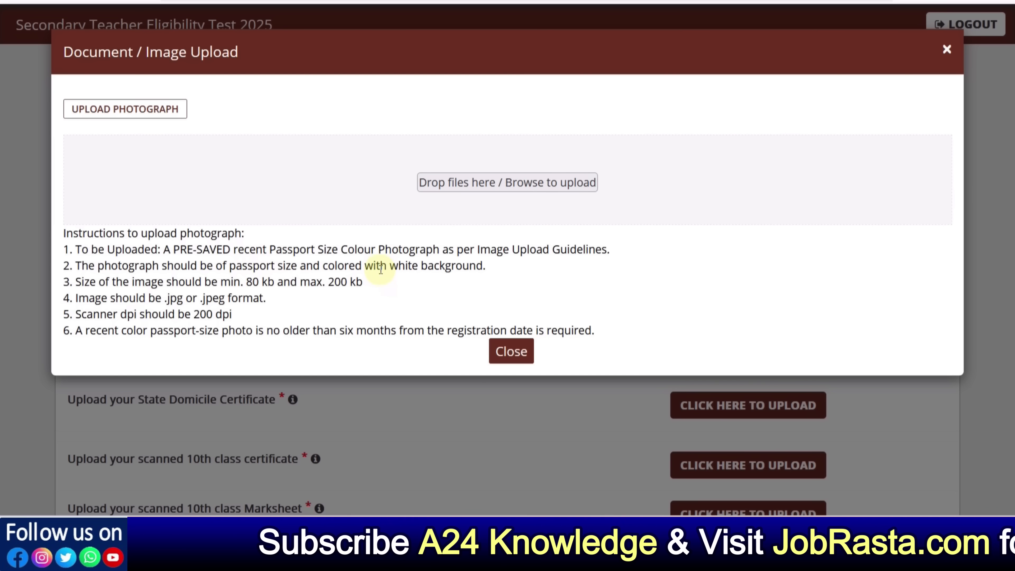
pyautogui.moveTo(381, 266); pyautogui.dragTo(459, 266)
pyautogui.click(480, 274)
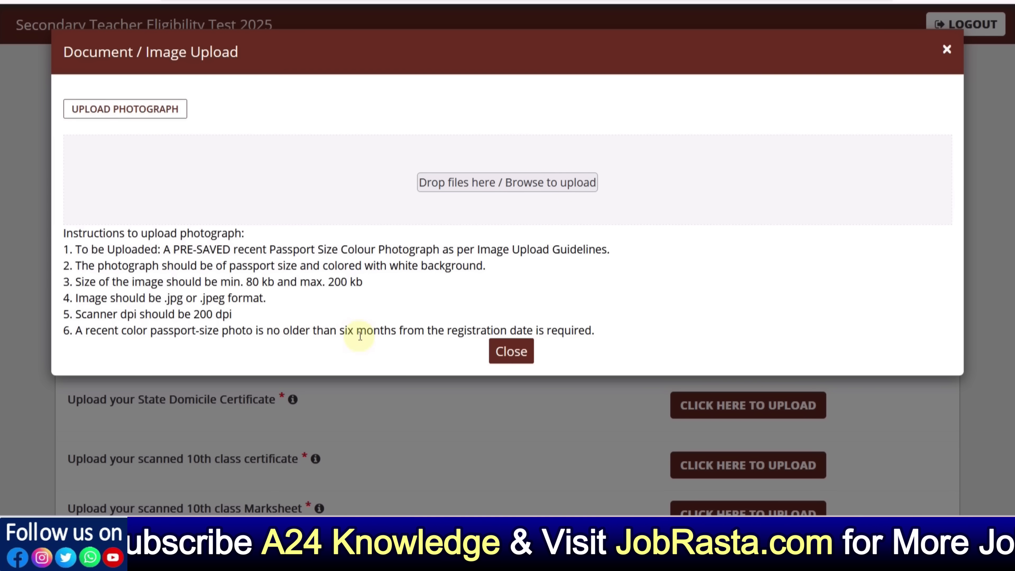
pyautogui.click(523, 194)
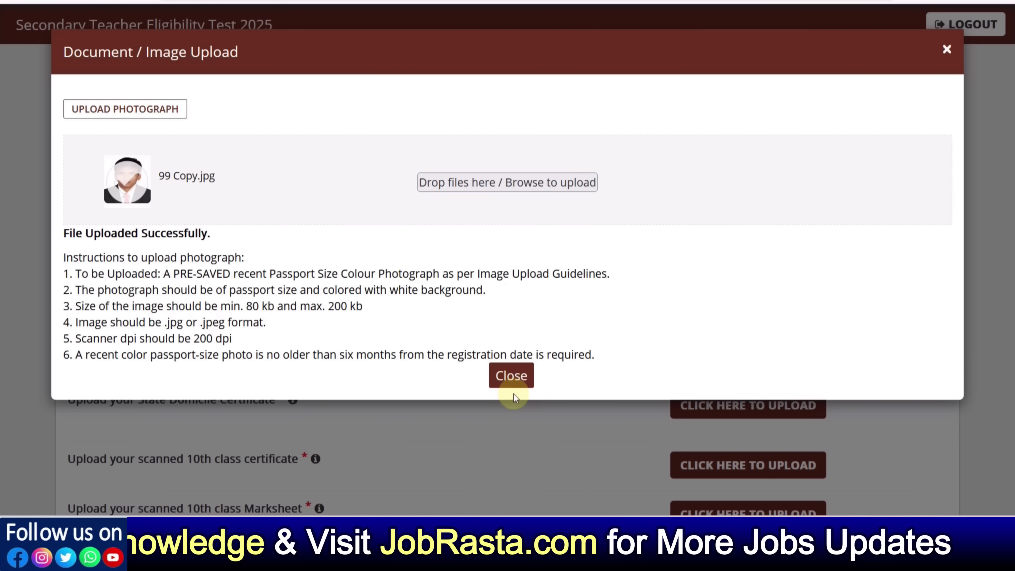
pyautogui.click(512, 378)
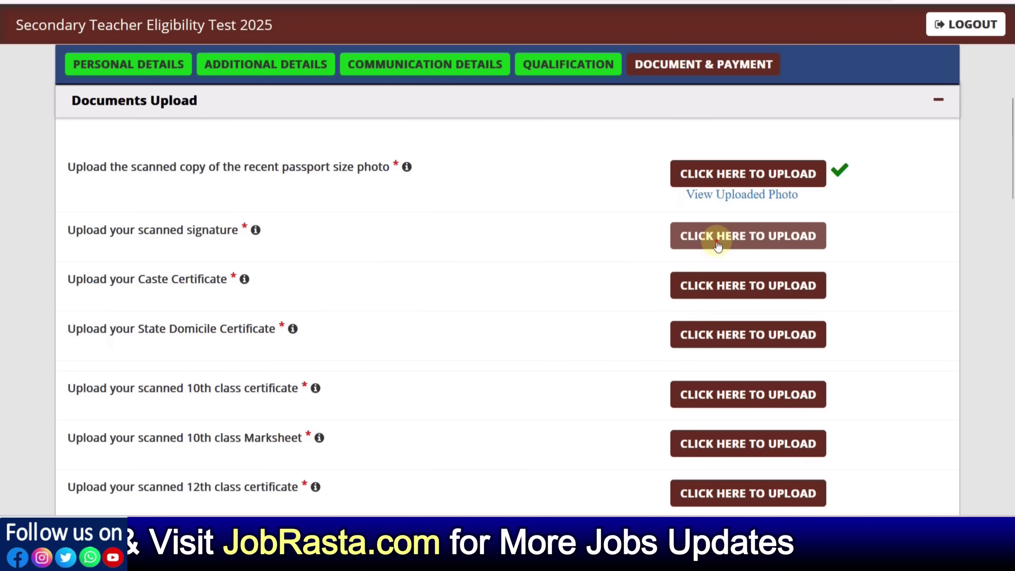
# Upload the scanned signature image
pyautogui.click(700, 240)
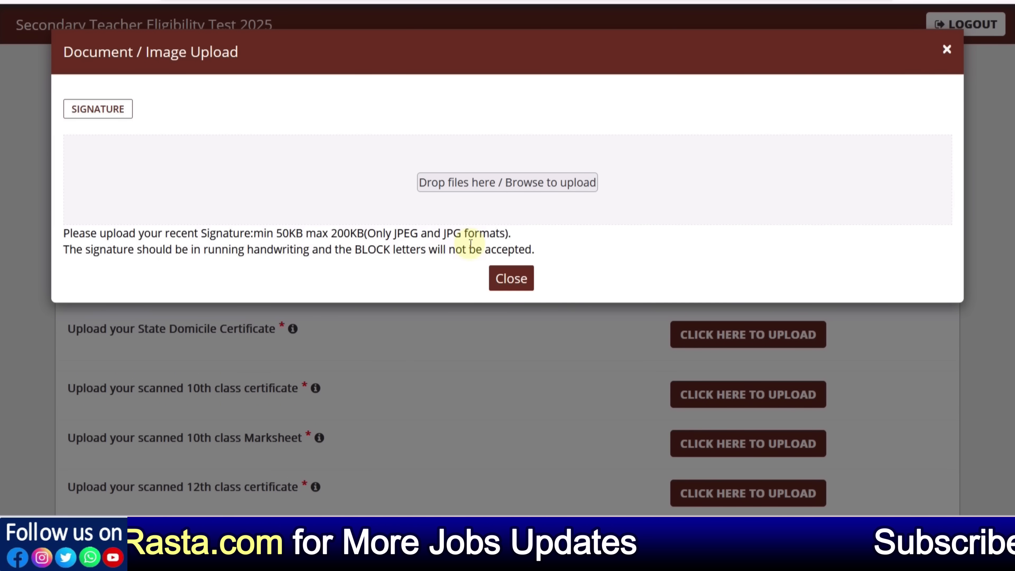
pyautogui.click(484, 185)
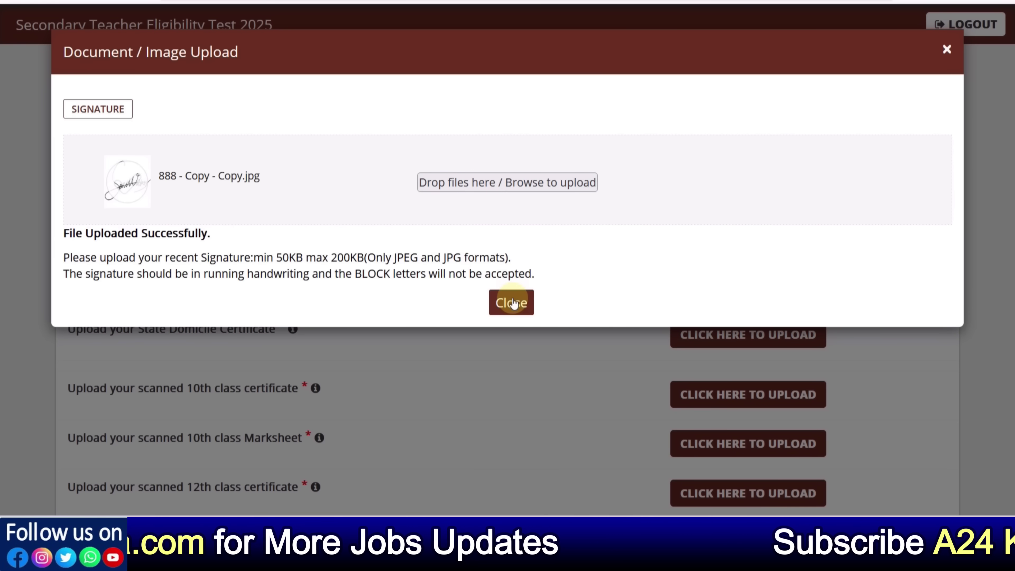
pyautogui.click(512, 304)
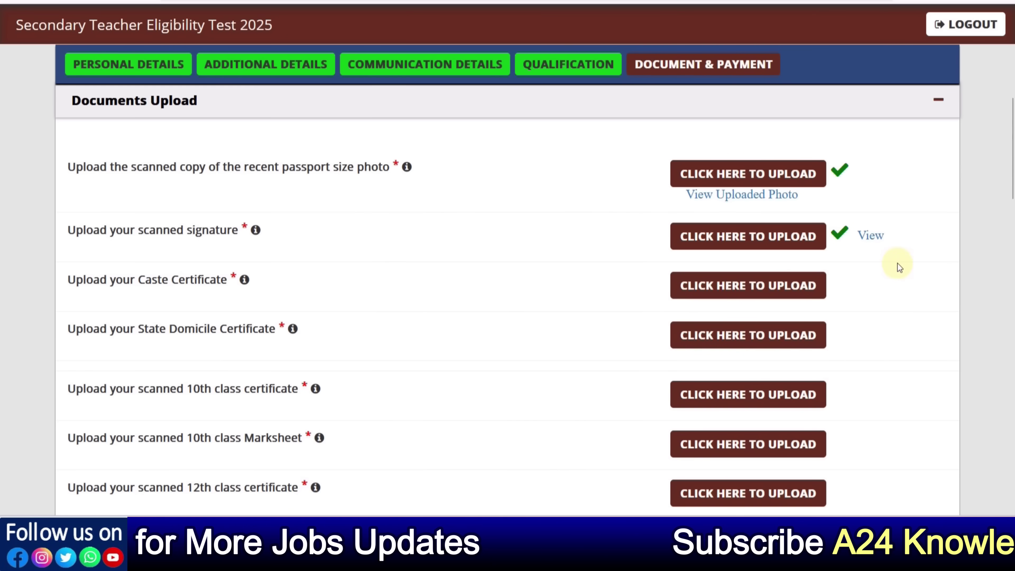
pyautogui.click(875, 240)
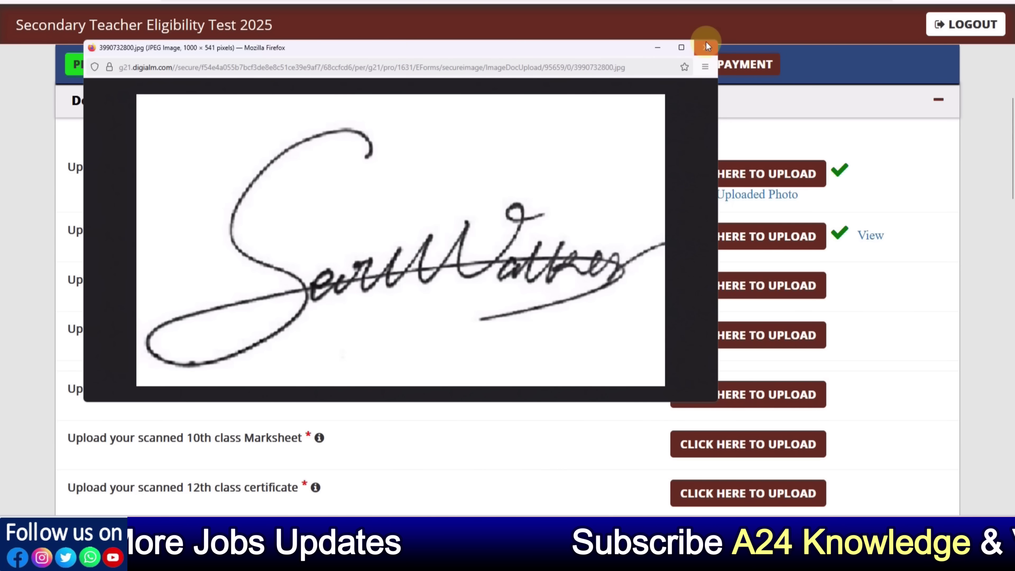
pyautogui.click(707, 43)
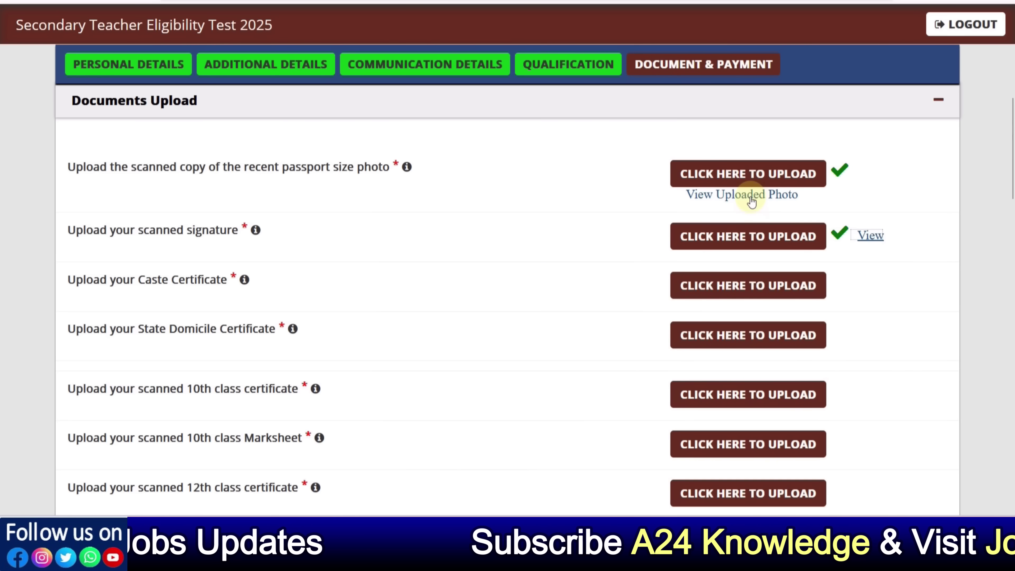
pyautogui.scroll(-2, 475, 269)
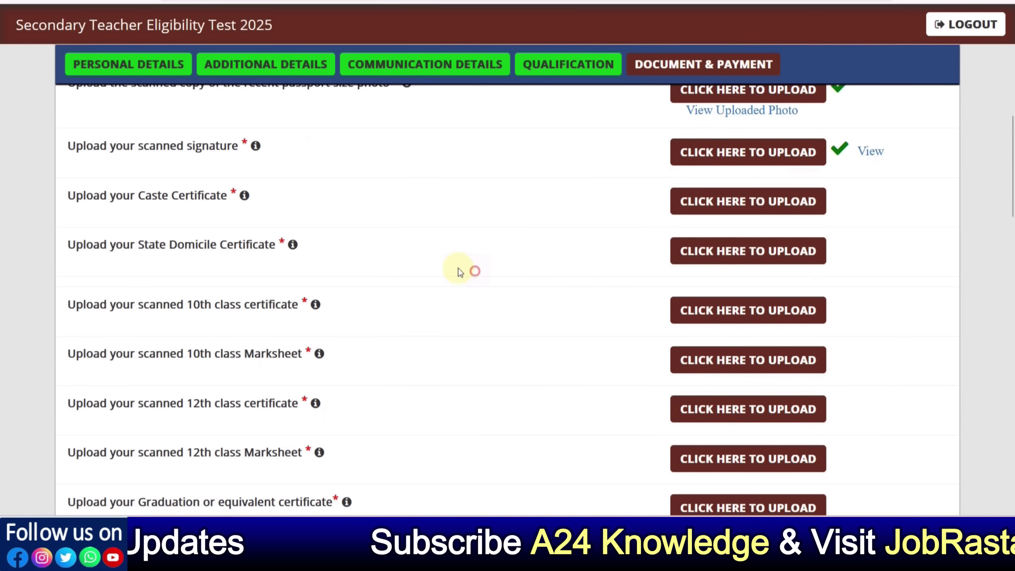
pyautogui.moveTo(242, 198)
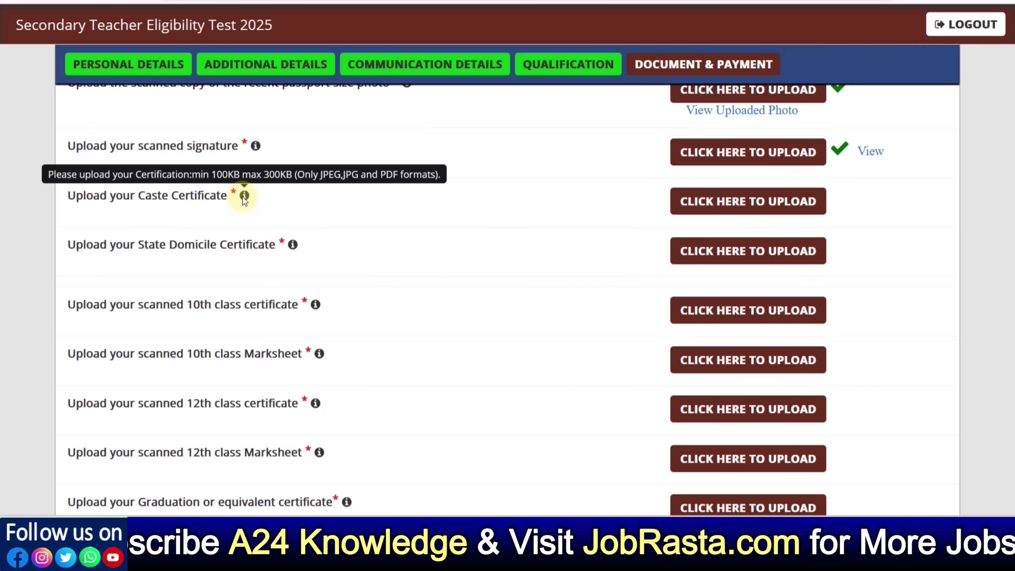
pyautogui.moveTo(293, 245)
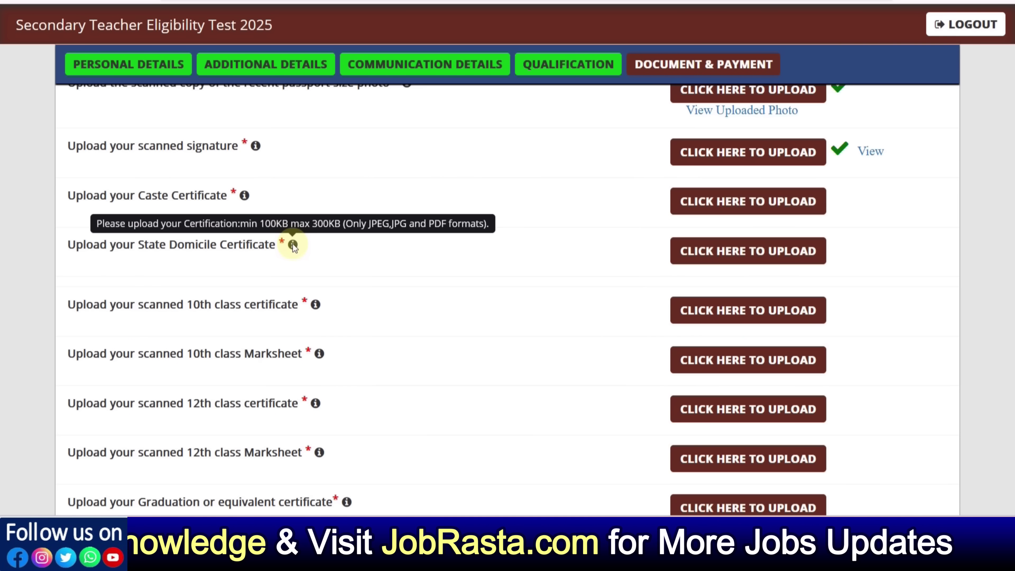
pyautogui.scroll(-2, 395, 301)
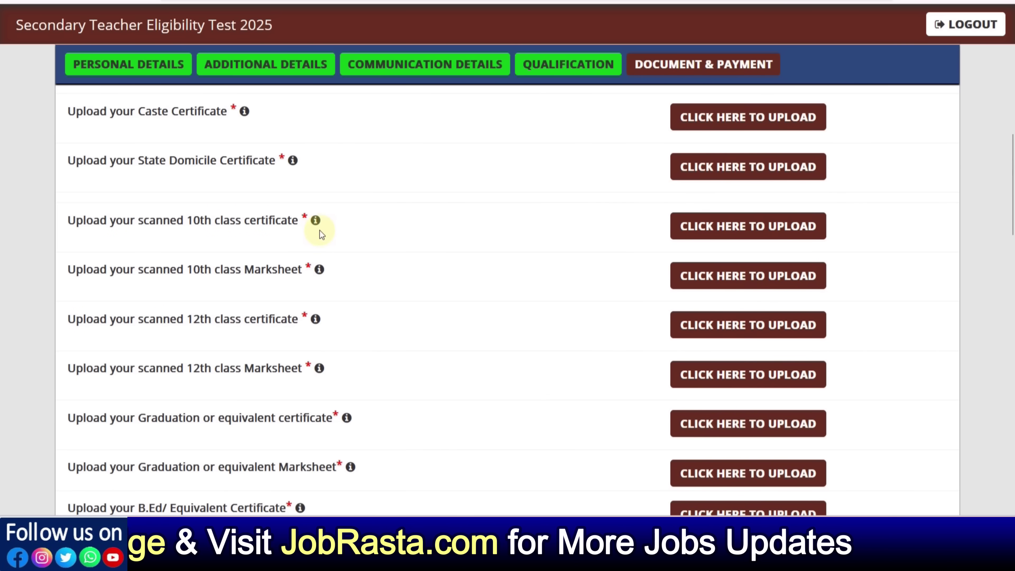
pyautogui.moveTo(316, 222)
pyautogui.moveTo(319, 271)
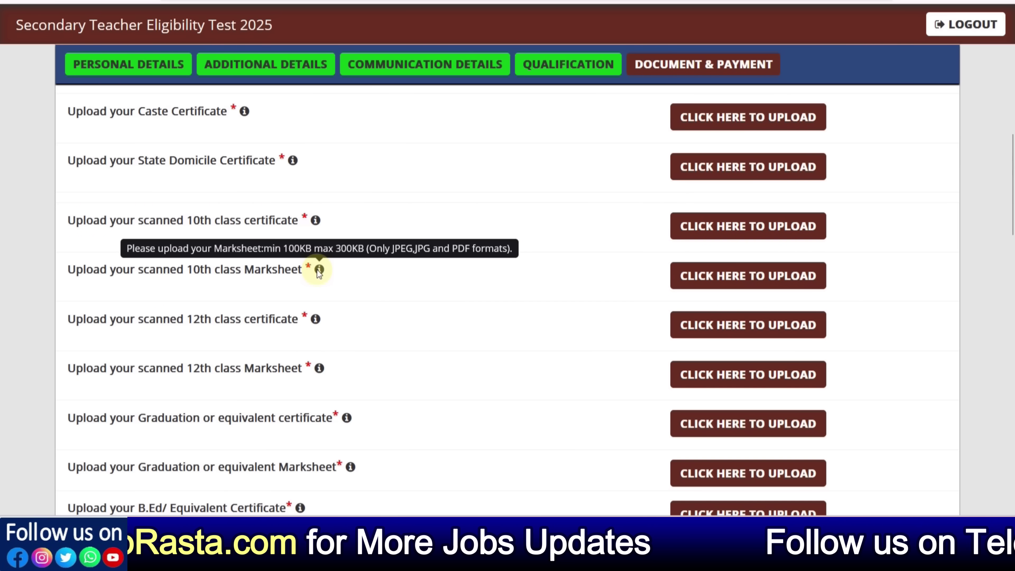
pyautogui.scroll(-2, 354, 292)
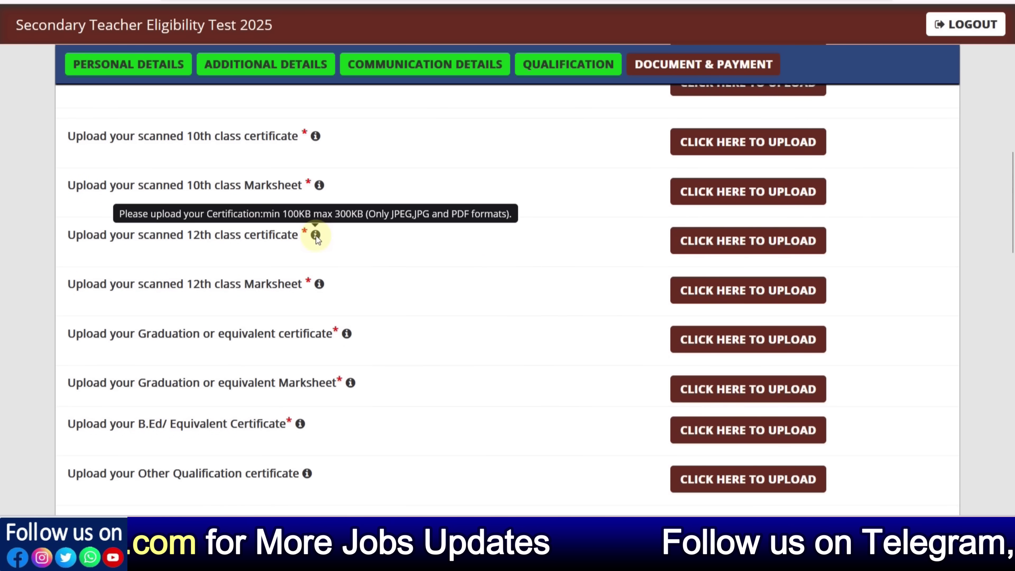
pyautogui.scroll(-2, 367, 292)
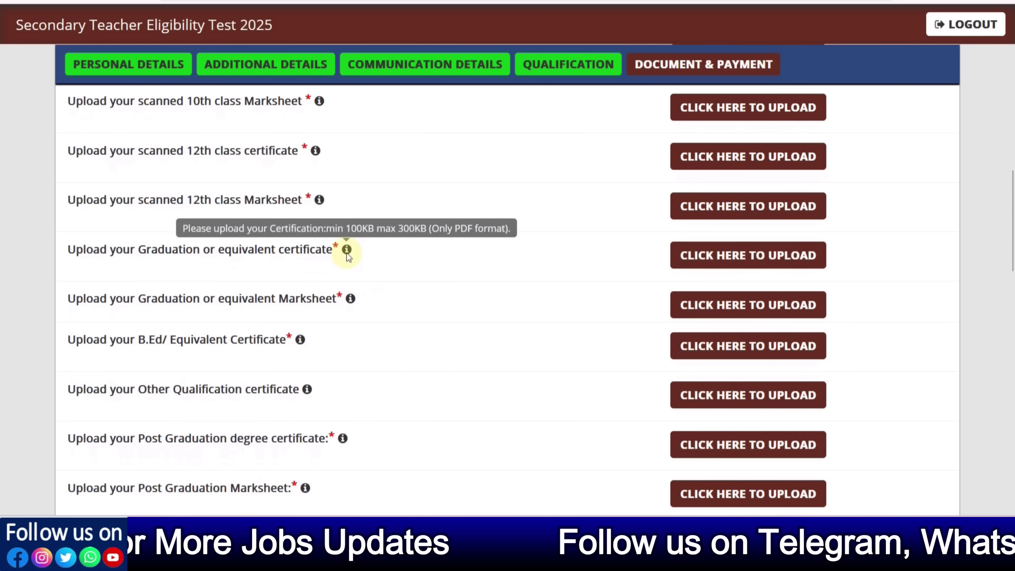
pyautogui.moveTo(349, 300)
pyautogui.scroll(-4, 360, 308)
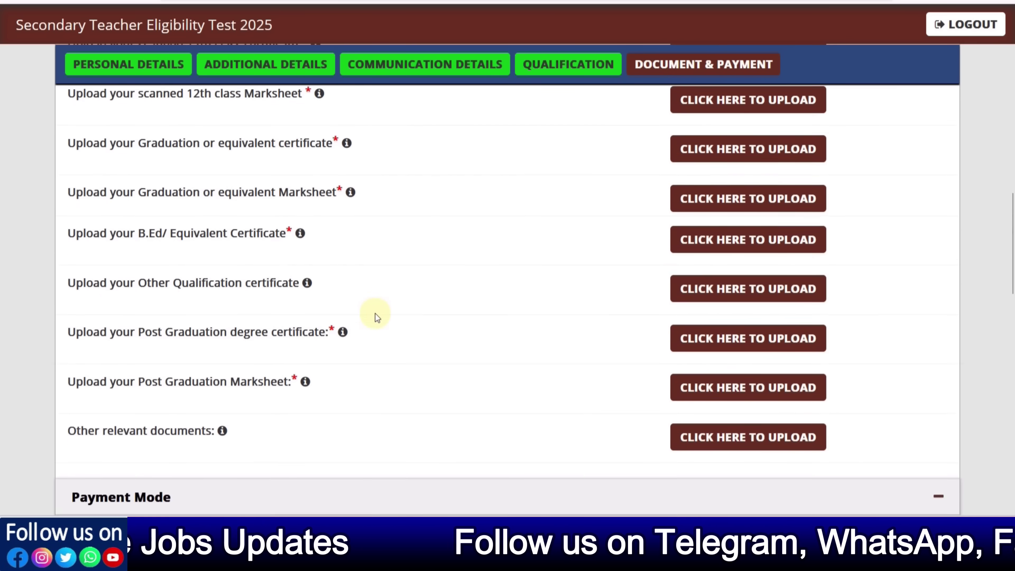
pyautogui.moveTo(299, 177)
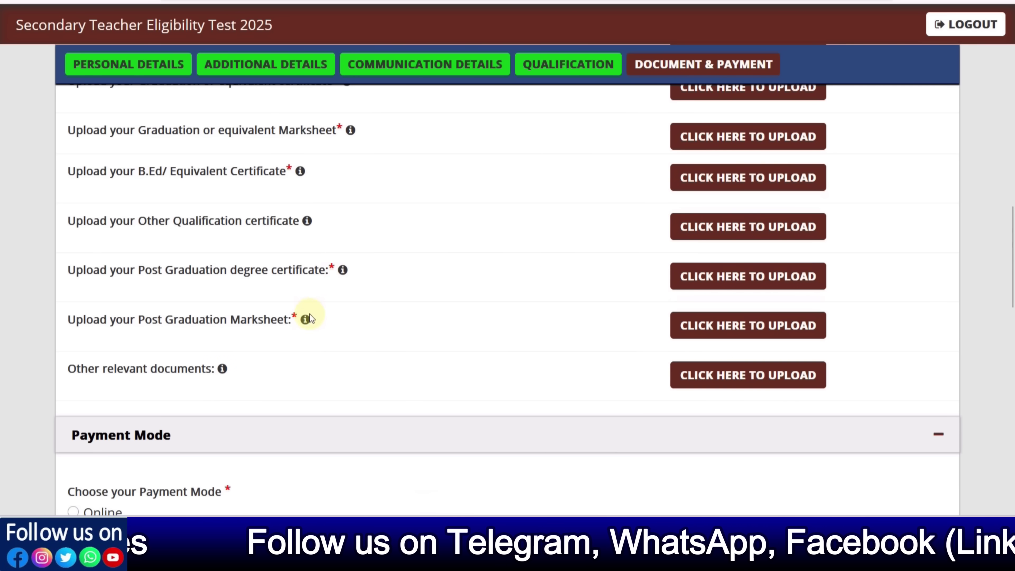
pyautogui.moveTo(309, 320)
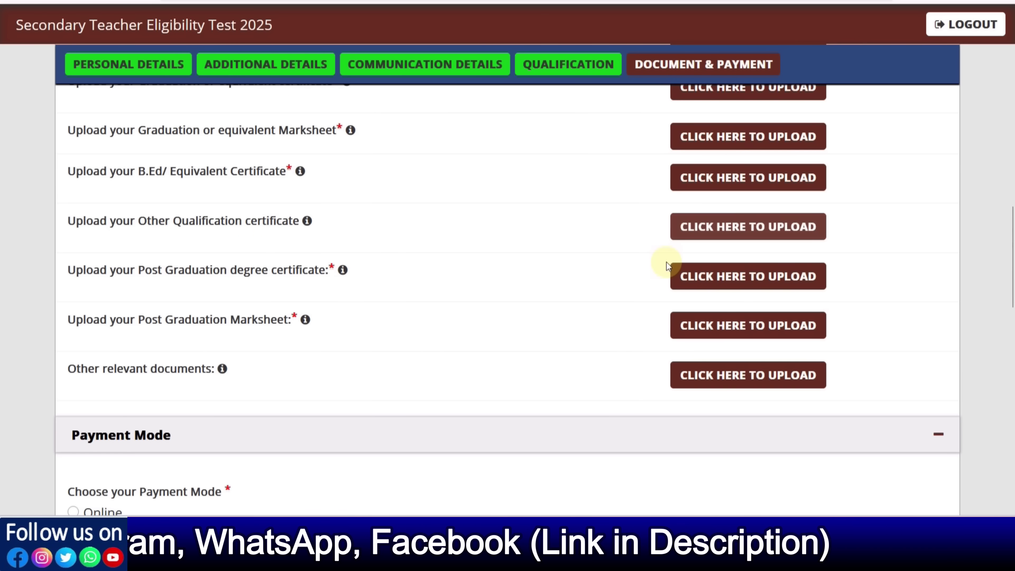
pyautogui.scroll(10, 667, 266)
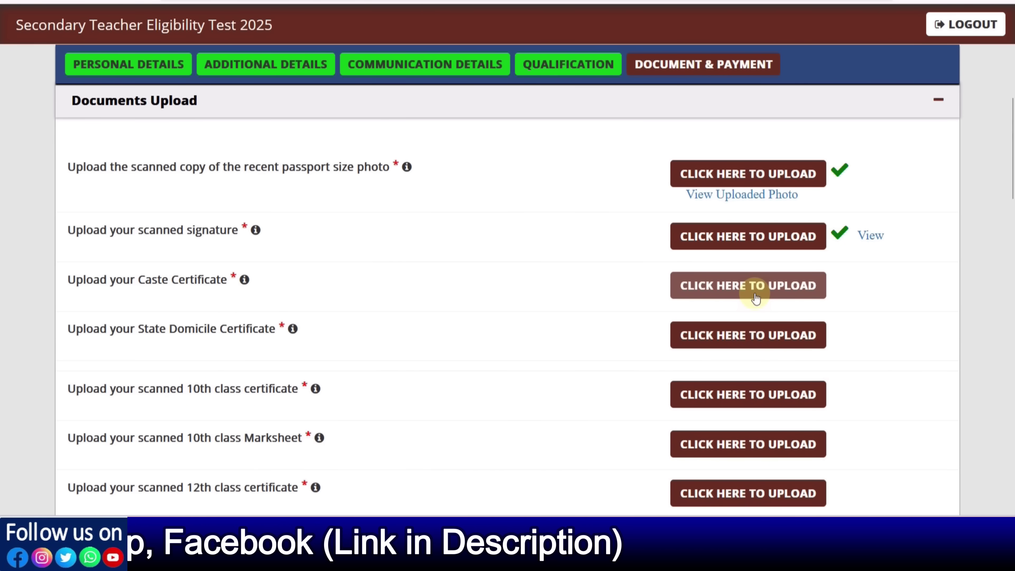
# Open the caste certificate upload and review the document upload rows
pyautogui.click(755, 296)
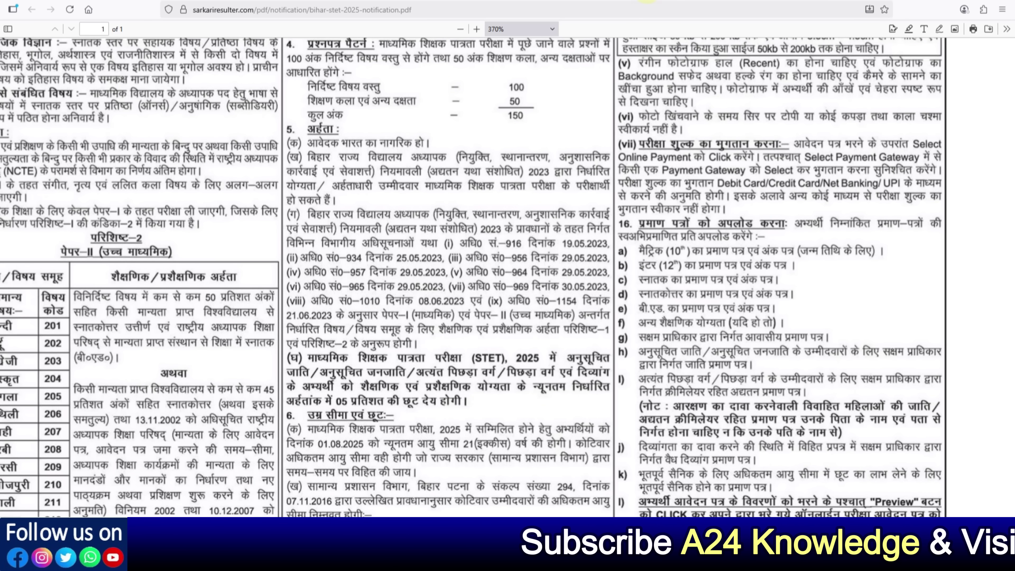
pyautogui.scroll(-2, 760, 256)
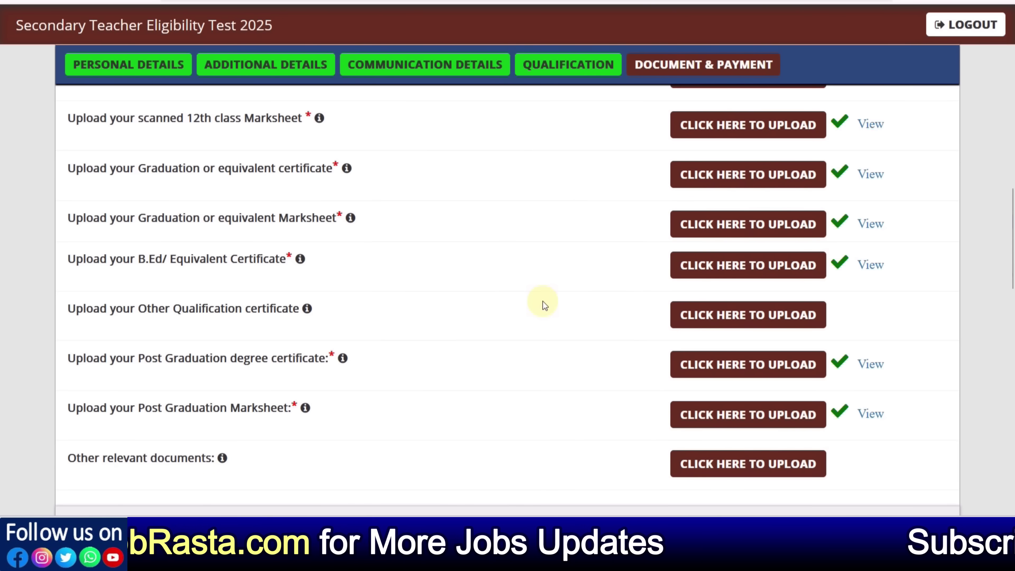
pyautogui.scroll(4, 807, 414)
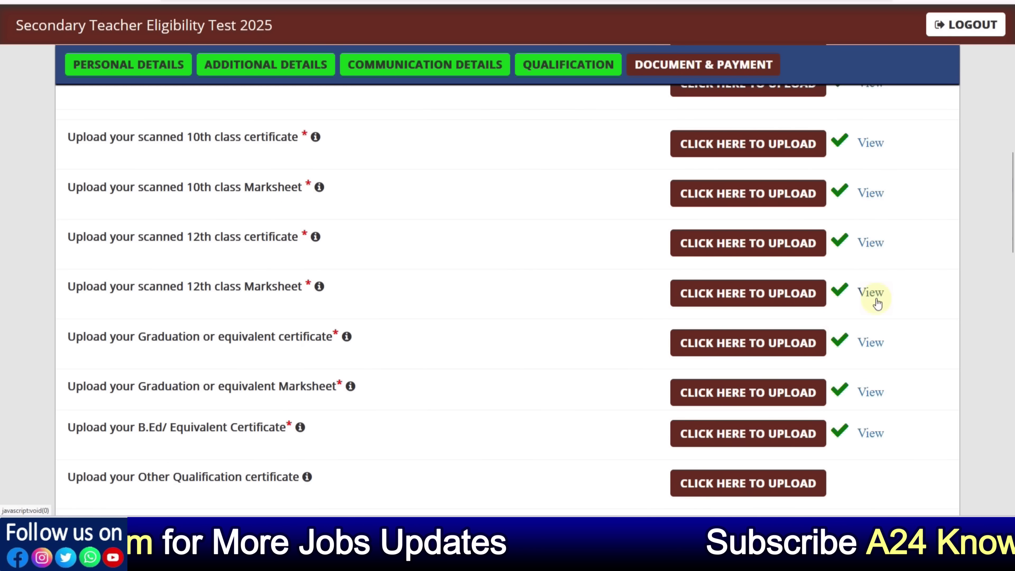
pyautogui.scroll(-10, 876, 302)
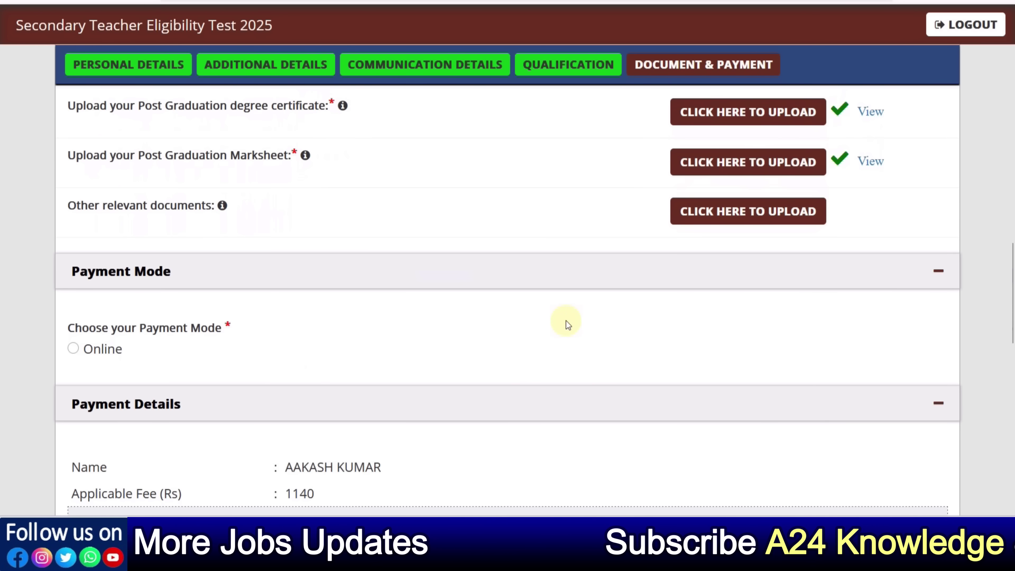
pyautogui.scroll(-2, 565, 322)
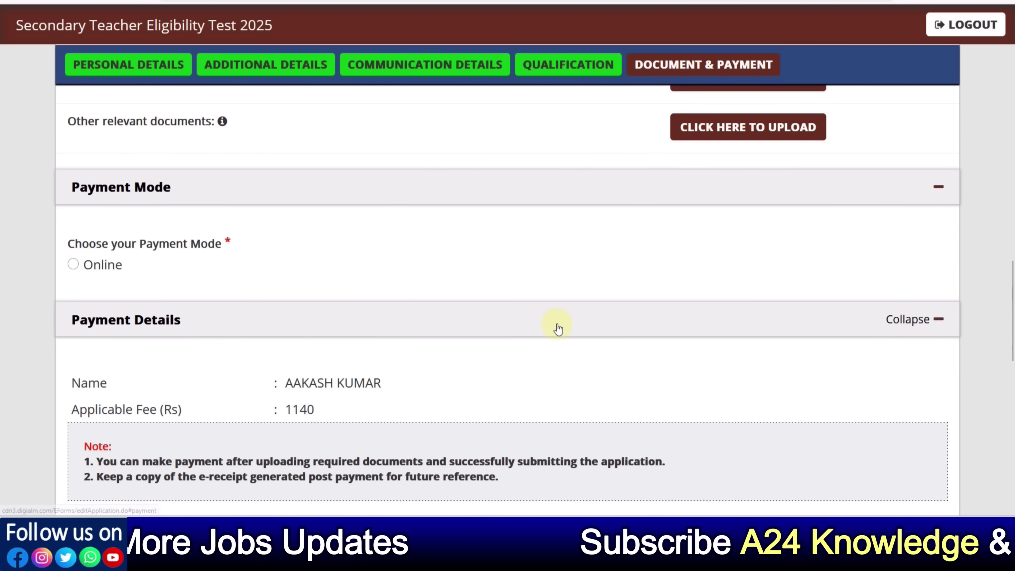
# Choose Online payment, tick every declaration and I Agree, and type the captcha
pyautogui.click(75, 267)
pyautogui.scroll(-8, 200, 280)
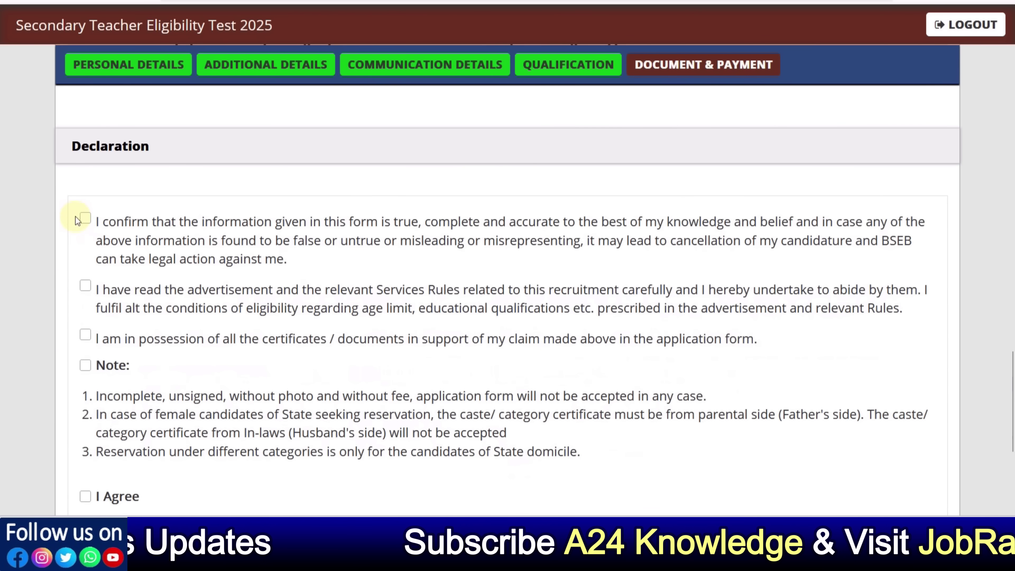
pyautogui.click(84, 218)
pyautogui.click(85, 285)
pyautogui.scroll(-2, 128, 296)
pyautogui.click(85, 251)
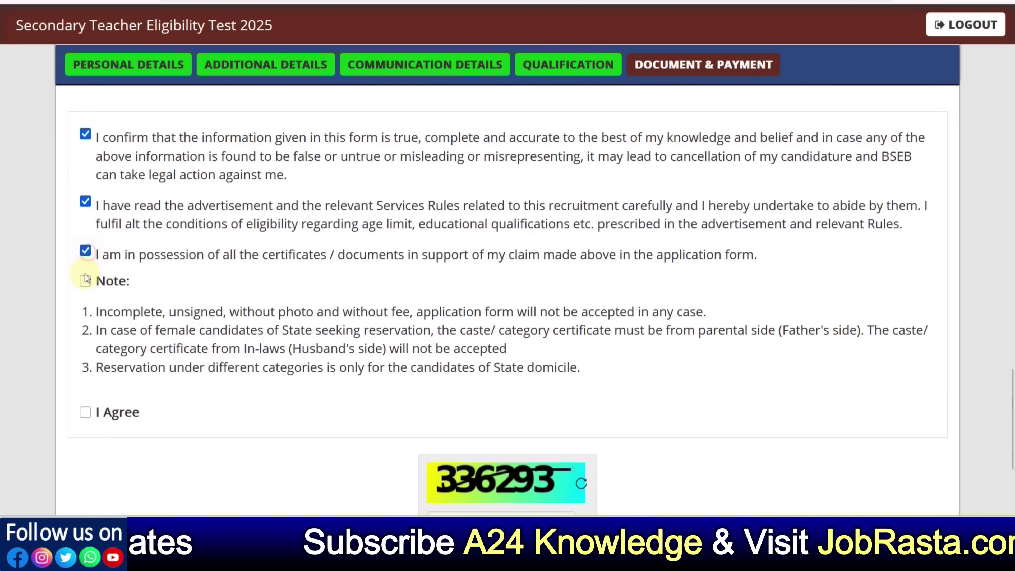
pyautogui.click(85, 280)
pyautogui.scroll(-4, 151, 331)
pyautogui.click(85, 244)
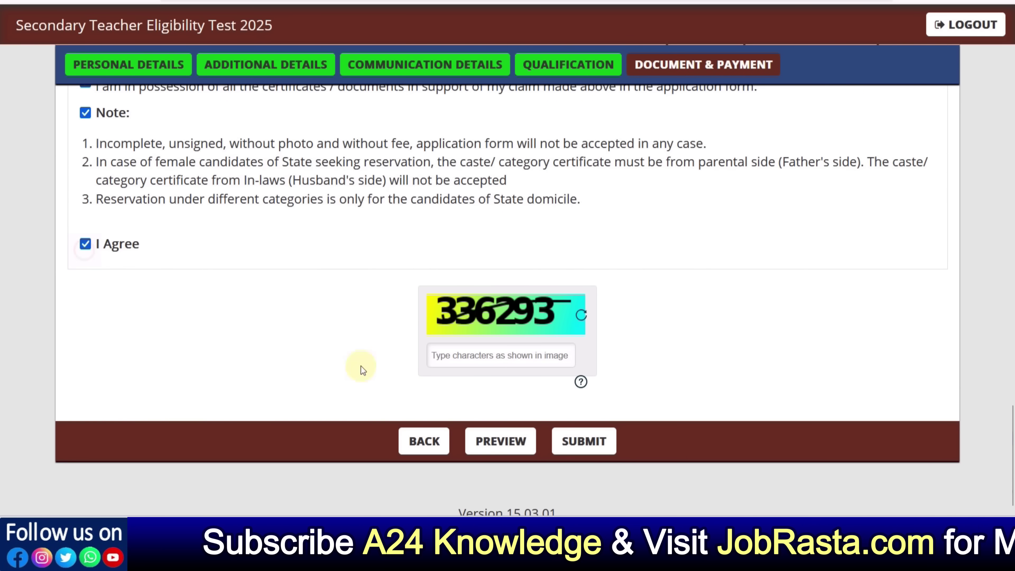
pyautogui.click(465, 357)
pyautogui.write('33')
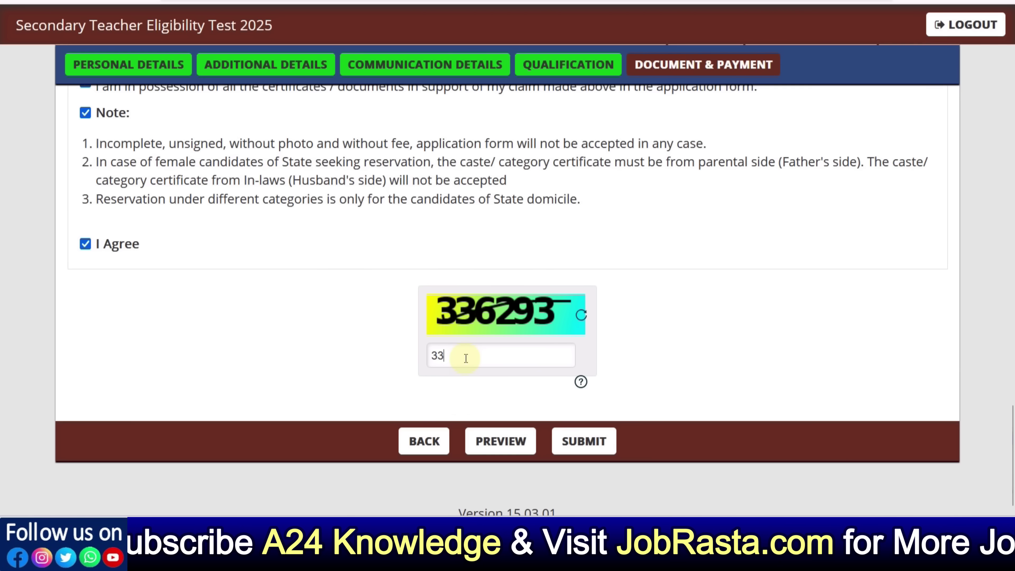
pyautogui.write('629')
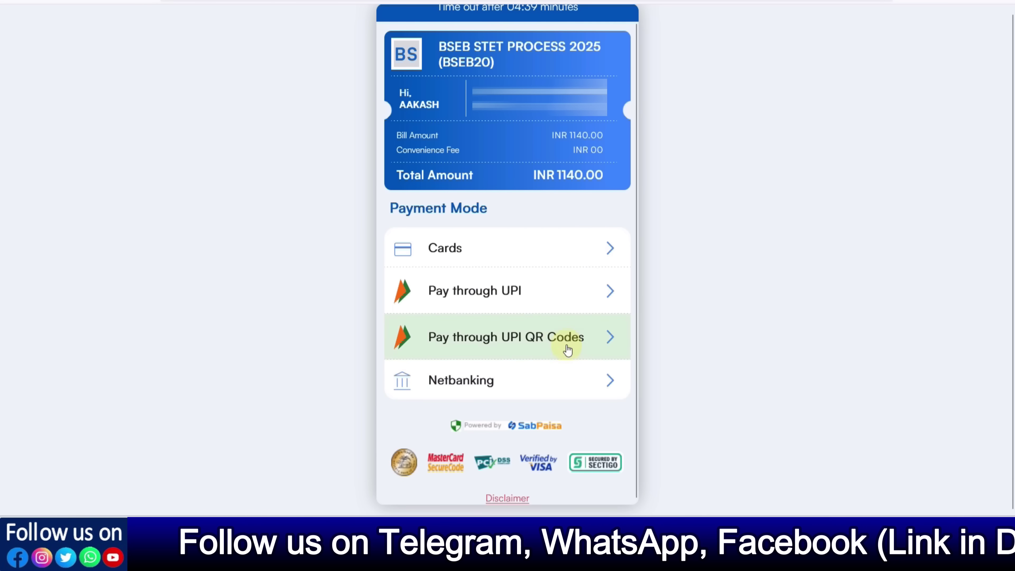
# Pay through UPI QR Codes to show the Scan and Pay QR for INR 1140.00
pyautogui.click(556, 351)
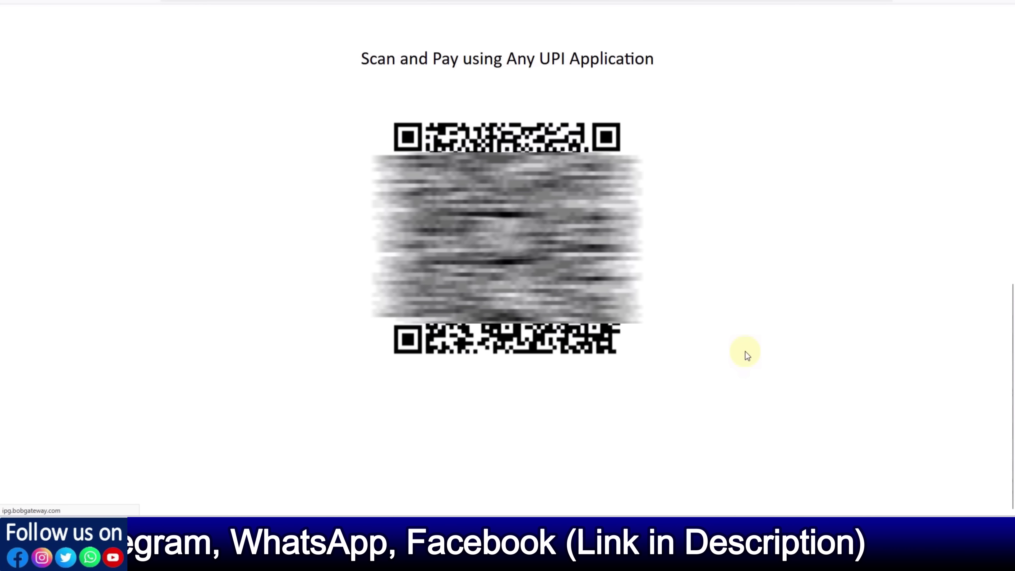
pyautogui.moveTo(360, 60); pyautogui.dragTo(640, 62)
pyautogui.click(682, 118)
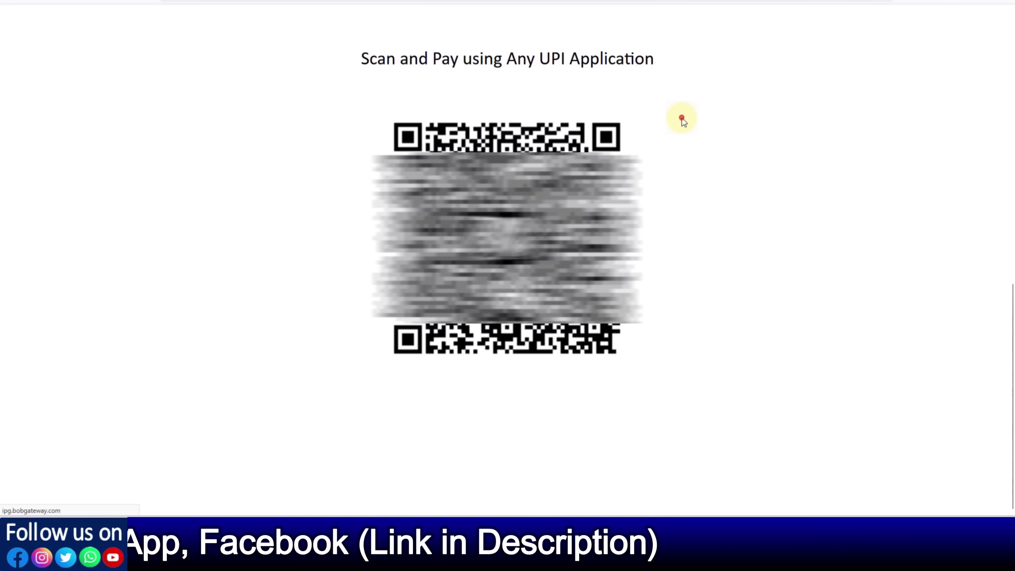